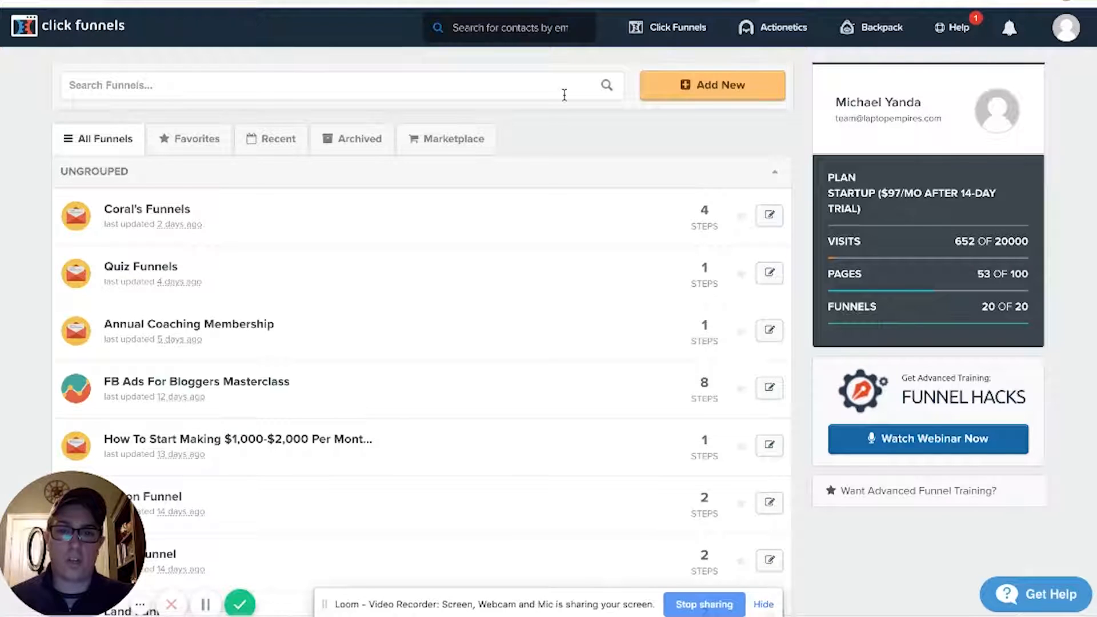
Start building a new funnel with the Cookbook Builder Process.
{"action": "mouse_move", "coordinate": [671, 31]}
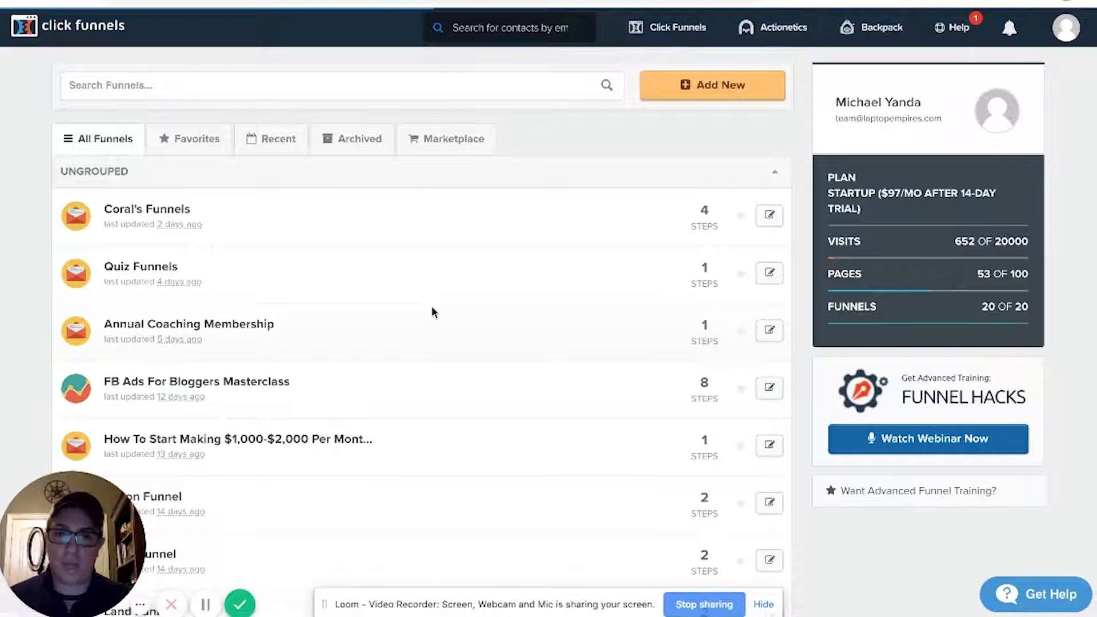
{"action": "scroll", "coordinate": [432, 310], "scroll_direction": "down", "scroll_amount": 1}
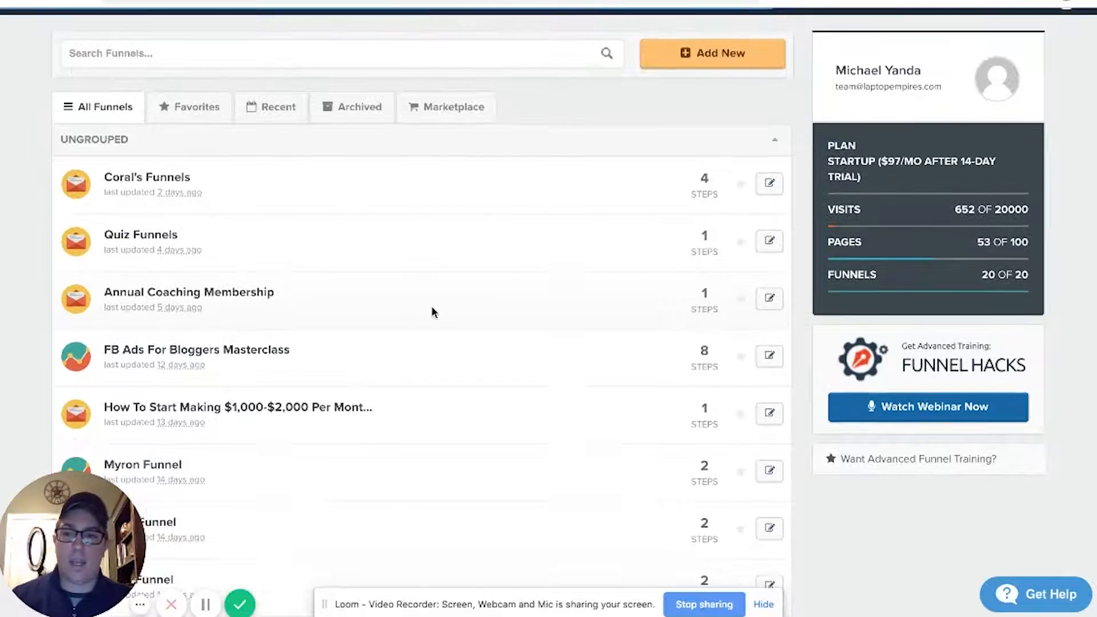
{"action": "scroll", "coordinate": [163, 200], "scroll_direction": "down", "scroll_amount": 10}
{"action": "scroll", "coordinate": [156, 184], "scroll_direction": "up", "scroll_amount": 12}
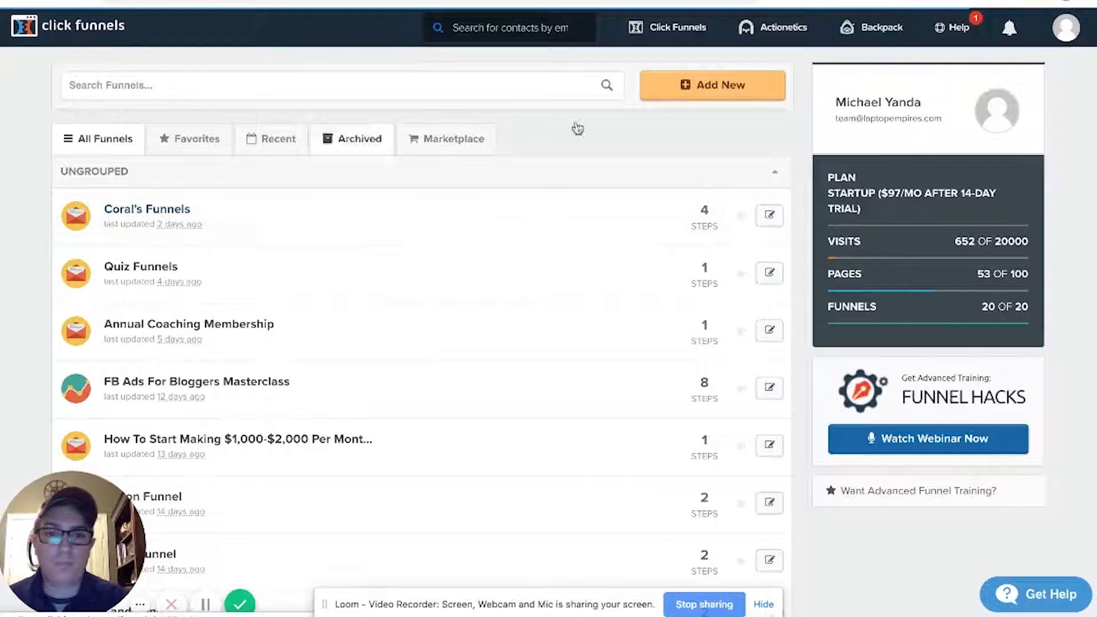
{"action": "left_click", "coordinate": [689, 88]}
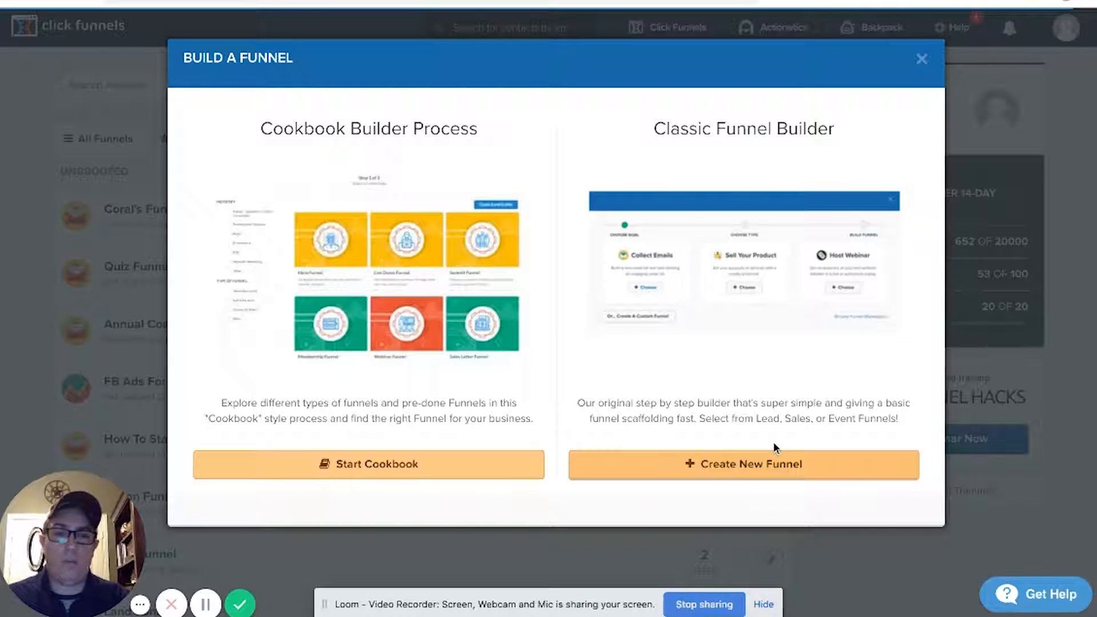
{"action": "left_click", "coordinate": [382, 472]}
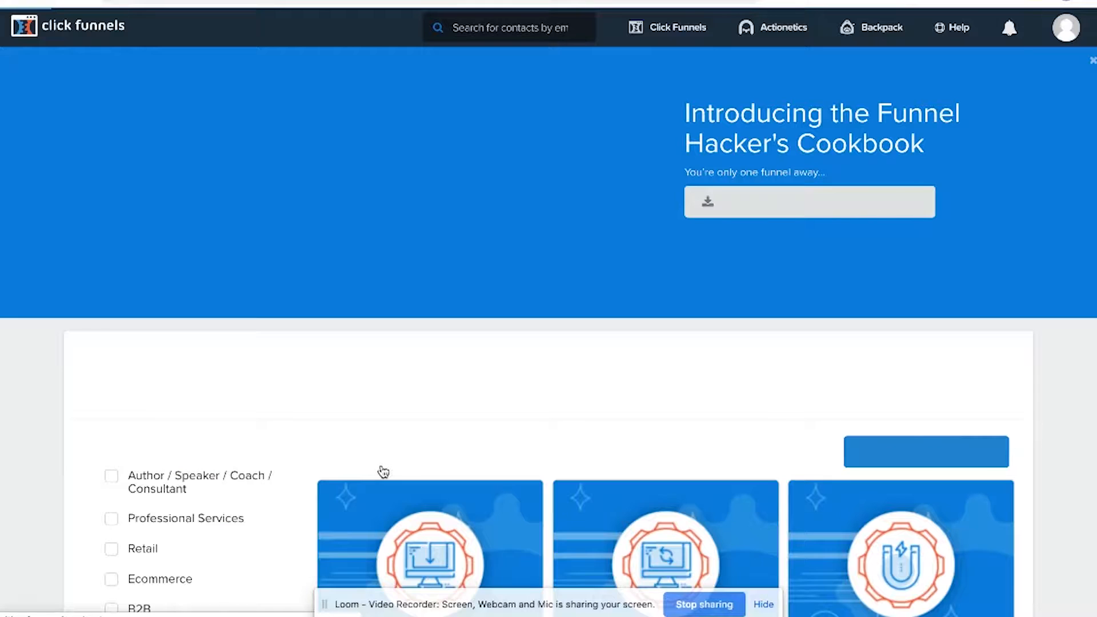
Look through the Cookbook's funnel types and open the Video Sales Letter Funnel.
{"action": "scroll", "coordinate": [383, 472], "scroll_direction": "down", "scroll_amount": 1}
{"action": "scroll", "coordinate": [382, 472], "scroll_direction": "down", "scroll_amount": 4}
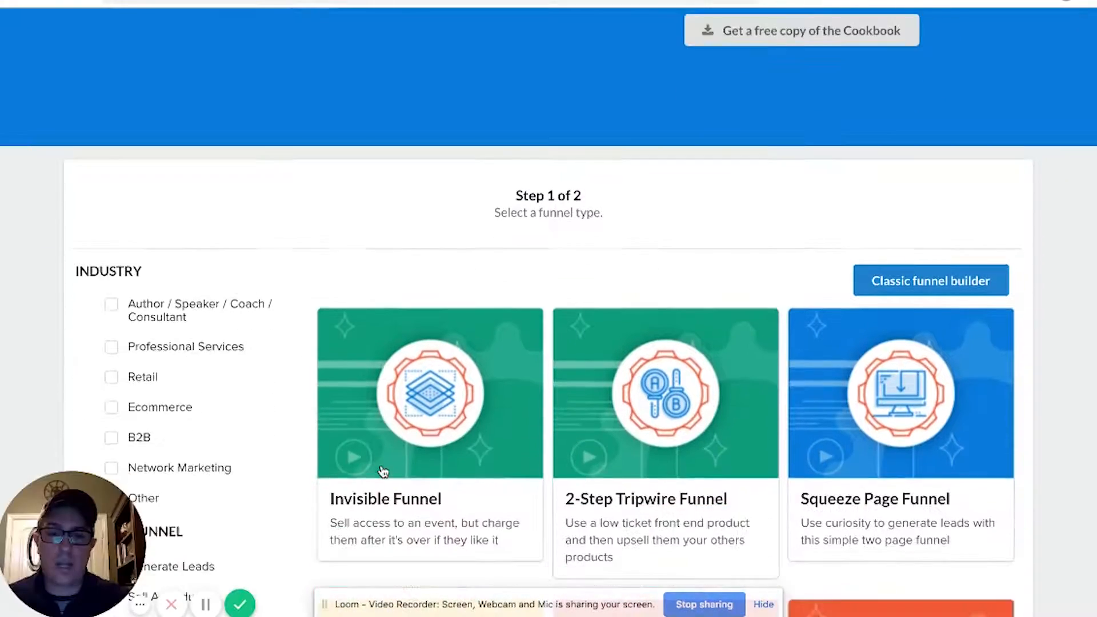
{"action": "scroll", "coordinate": [262, 531], "scroll_direction": "down", "scroll_amount": 2}
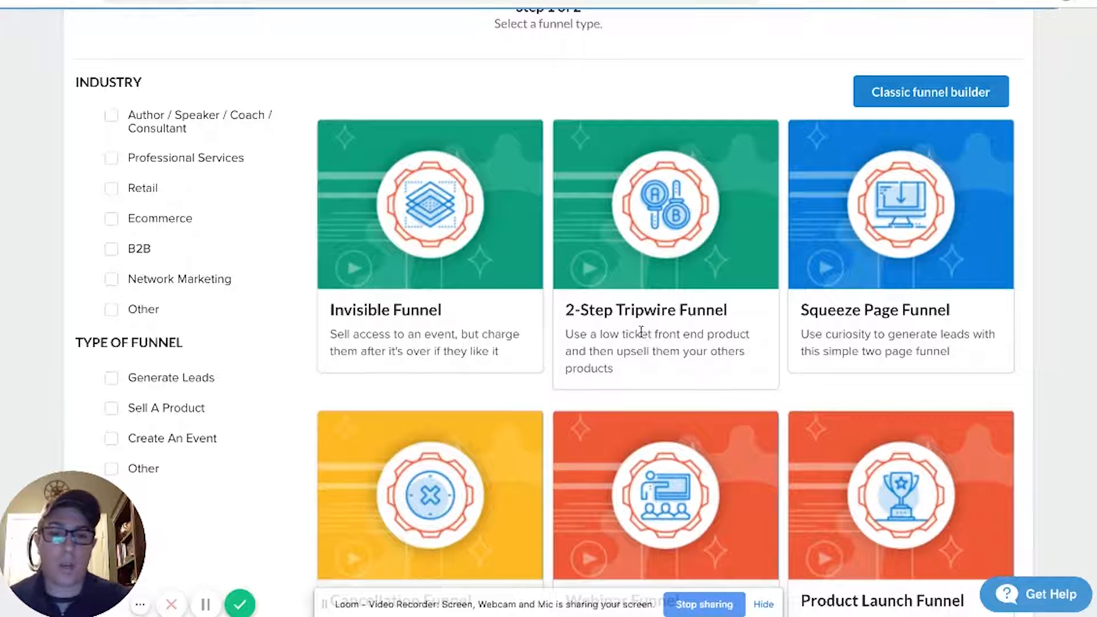
{"action": "scroll", "coordinate": [306, 386], "scroll_direction": "down", "scroll_amount": 5}
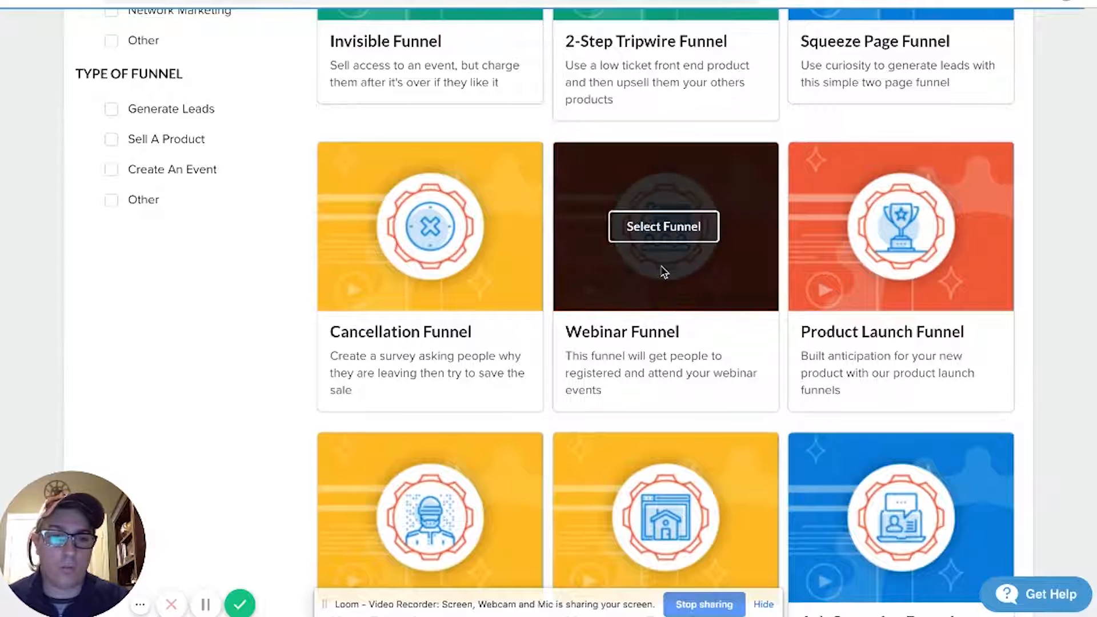
{"action": "scroll", "coordinate": [1056, 384], "scroll_direction": "down", "scroll_amount": 6}
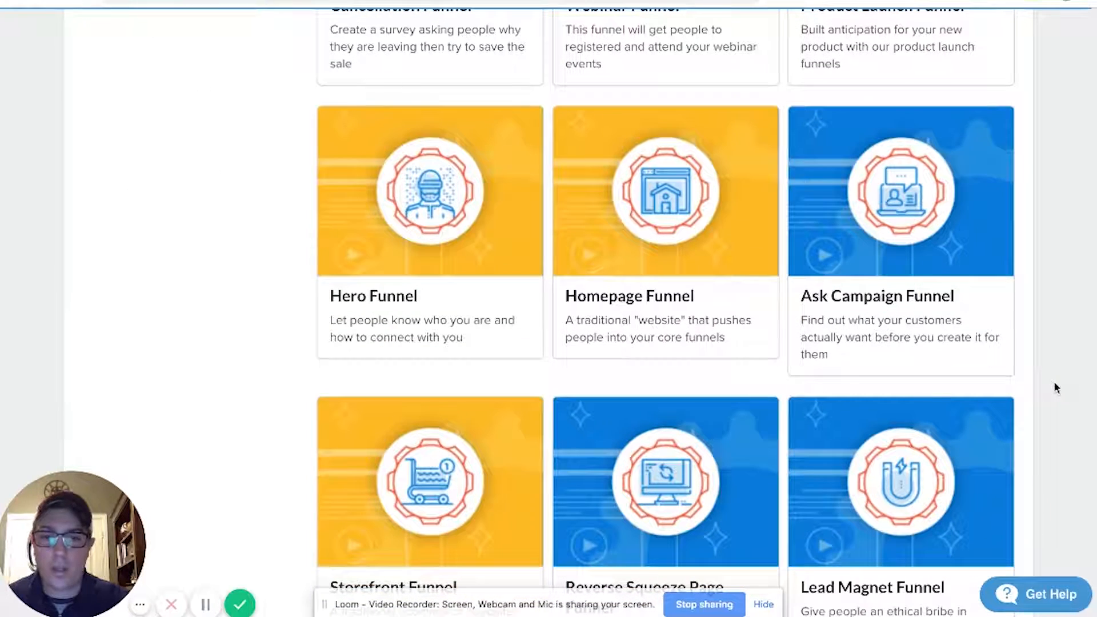
{"action": "scroll", "coordinate": [821, 265], "scroll_direction": "down", "scroll_amount": 3}
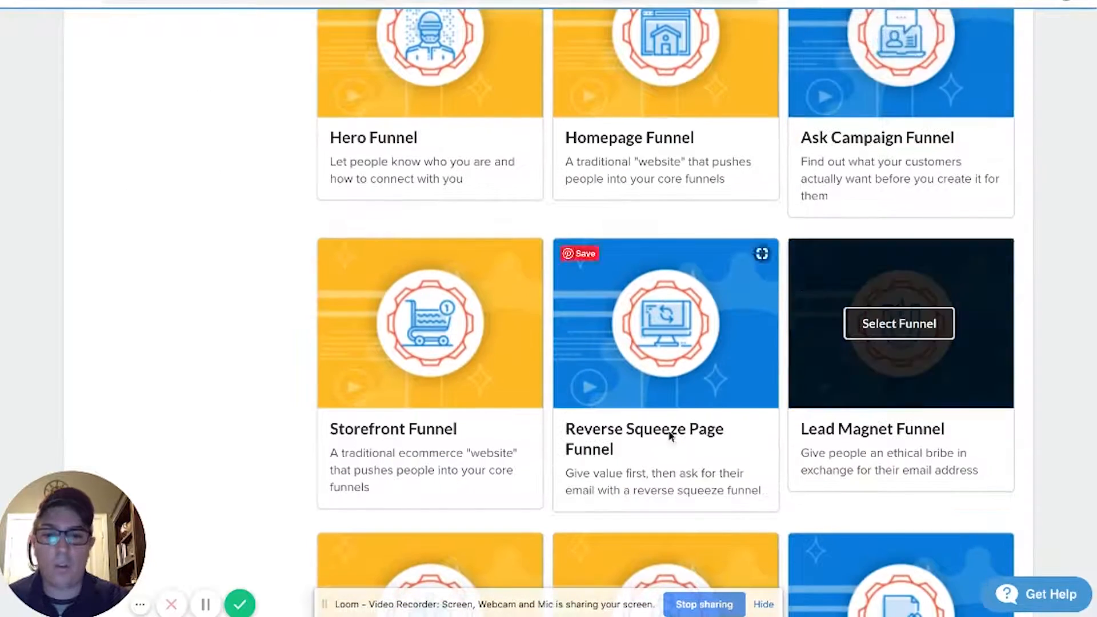
{"action": "scroll", "coordinate": [734, 380], "scroll_direction": "down", "scroll_amount": 4}
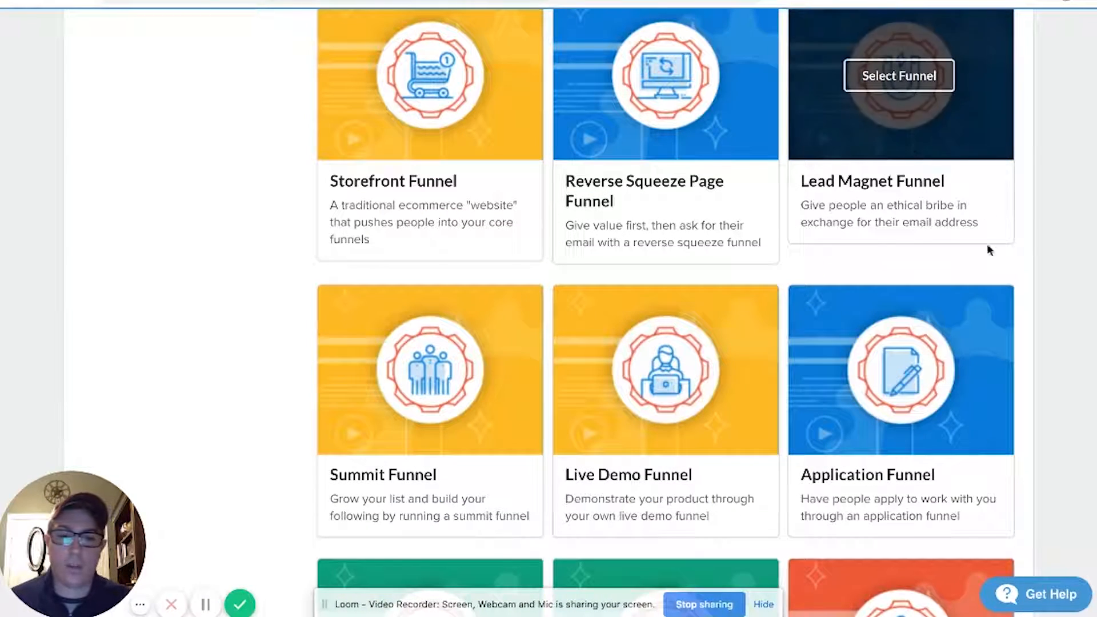
{"action": "scroll", "coordinate": [195, 536], "scroll_direction": "down", "scroll_amount": 8}
{"action": "scroll", "coordinate": [420, 494], "scroll_direction": "down", "scroll_amount": 2}
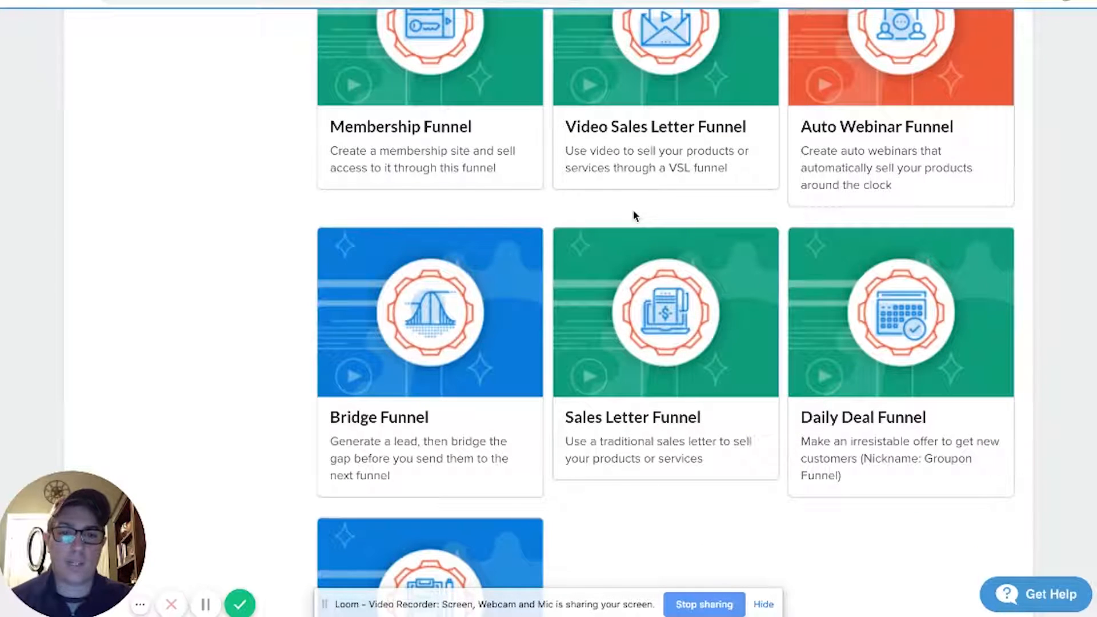
{"action": "scroll", "coordinate": [634, 216], "scroll_direction": "up", "scroll_amount": 3}
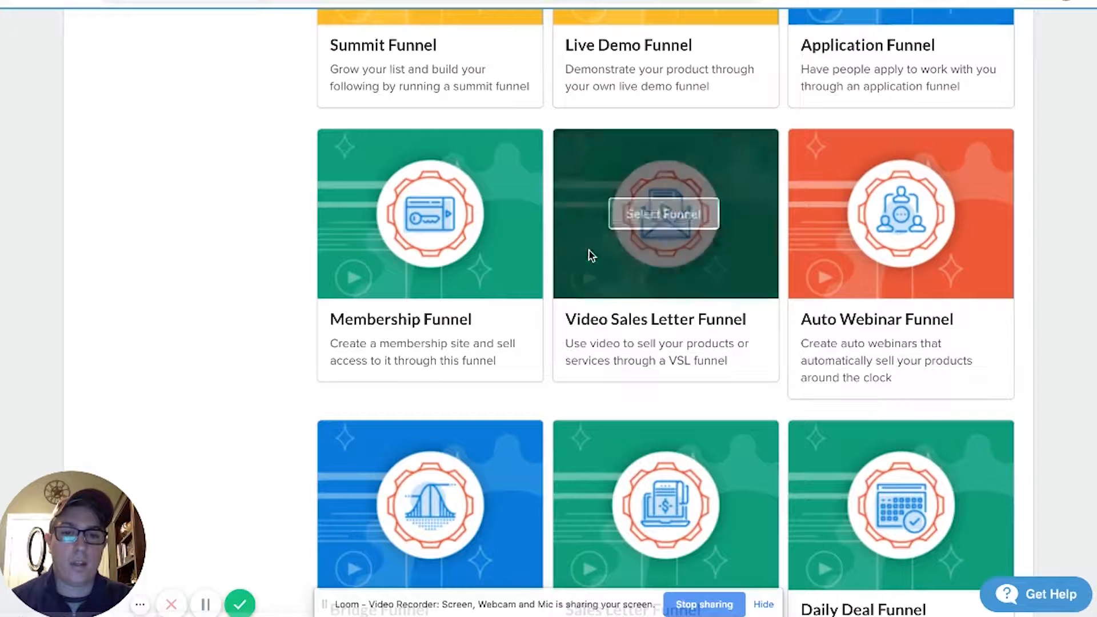
{"action": "left_click", "coordinate": [662, 227]}
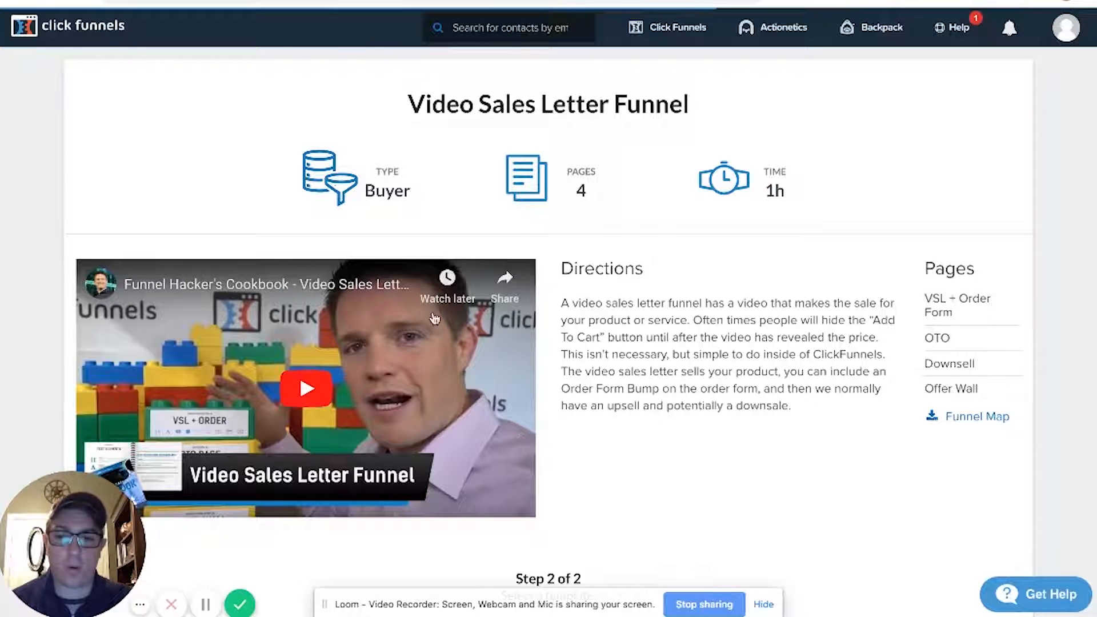
Examine the Video Sales Letter Funnel's directions, its page list, and its free and premium templates.
{"action": "scroll", "coordinate": [620, 341], "scroll_direction": "down", "scroll_amount": 3}
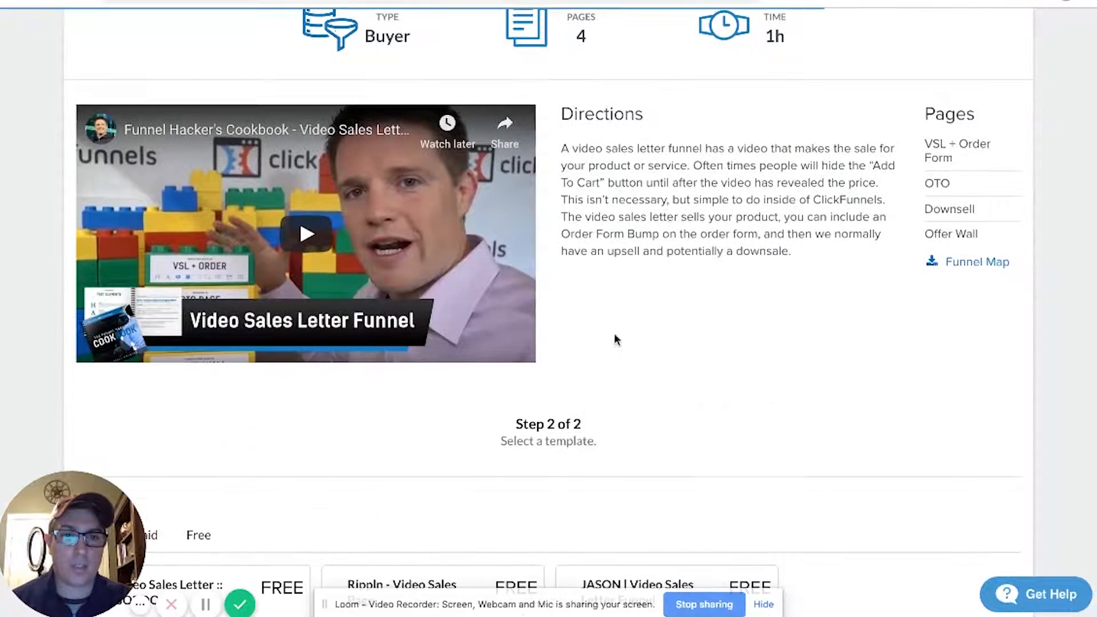
{"action": "scroll", "coordinate": [755, 332], "scroll_direction": "down", "scroll_amount": 5}
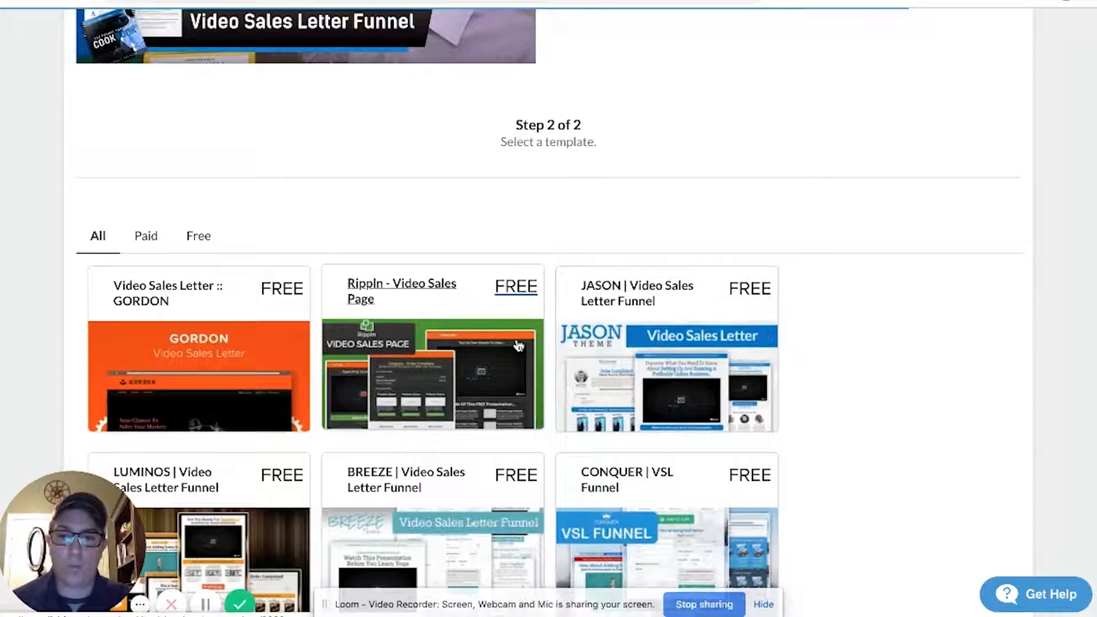
{"action": "scroll", "coordinate": [629, 343], "scroll_direction": "down", "scroll_amount": 6}
{"action": "scroll", "coordinate": [571, 335], "scroll_direction": "up", "scroll_amount": 3}
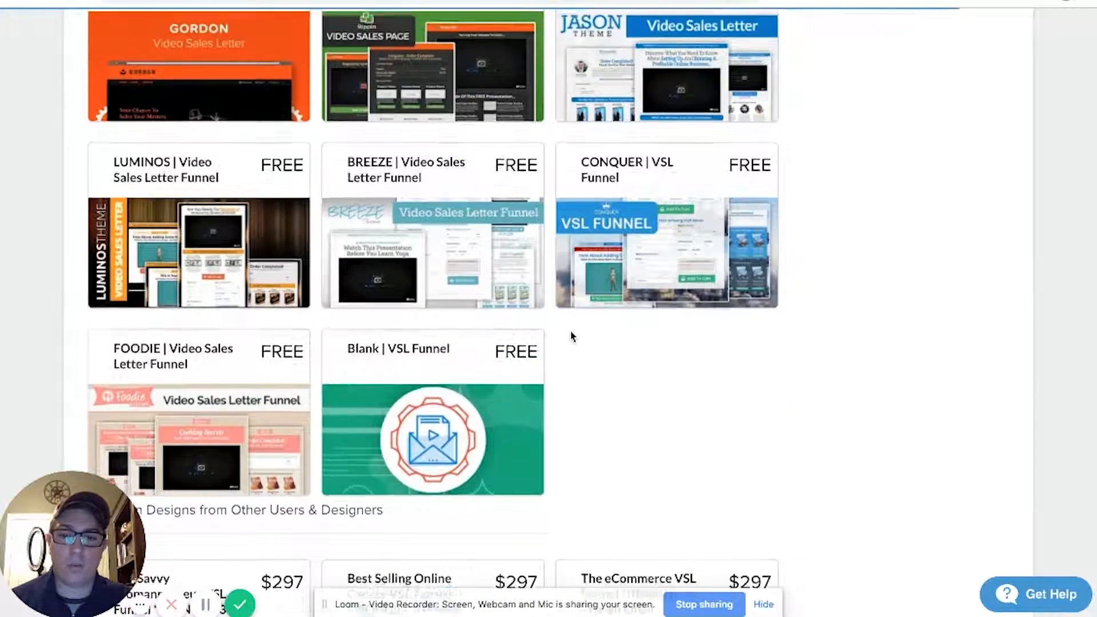
{"action": "scroll", "coordinate": [478, 414], "scroll_direction": "down", "scroll_amount": 10}
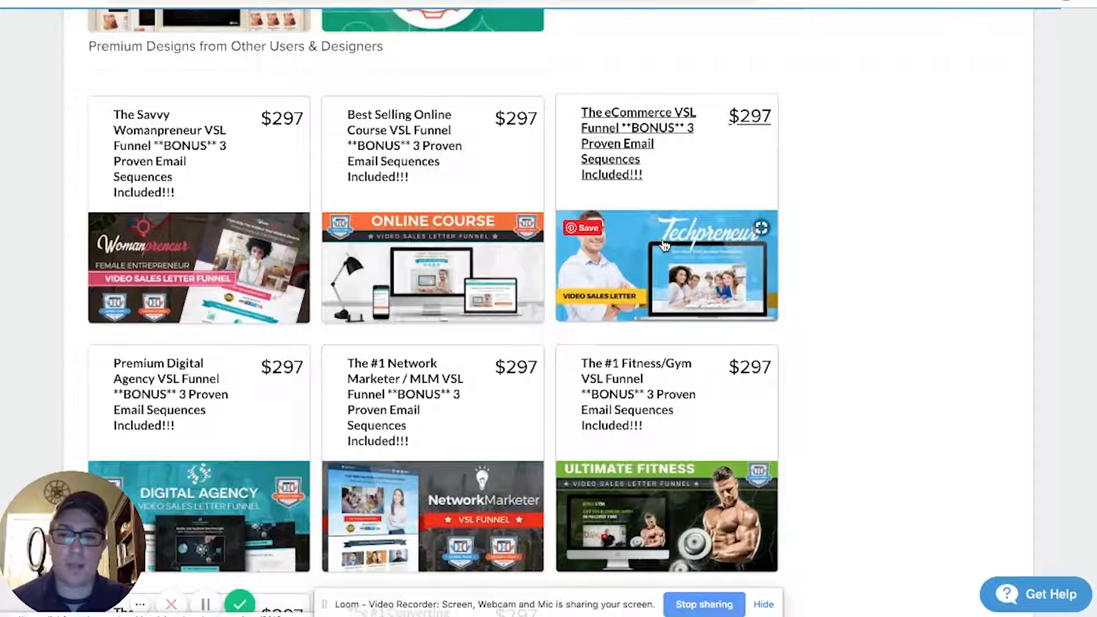
{"action": "scroll", "coordinate": [776, 320], "scroll_direction": "up", "scroll_amount": 8}
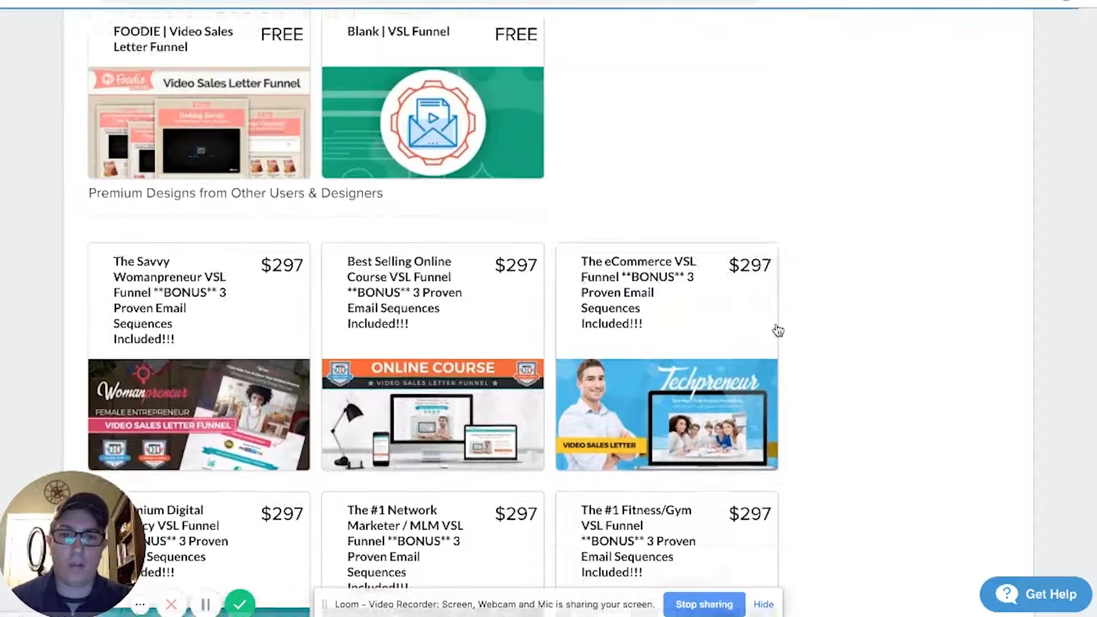
{"action": "scroll", "coordinate": [778, 330], "scroll_direction": "up", "scroll_amount": 2}
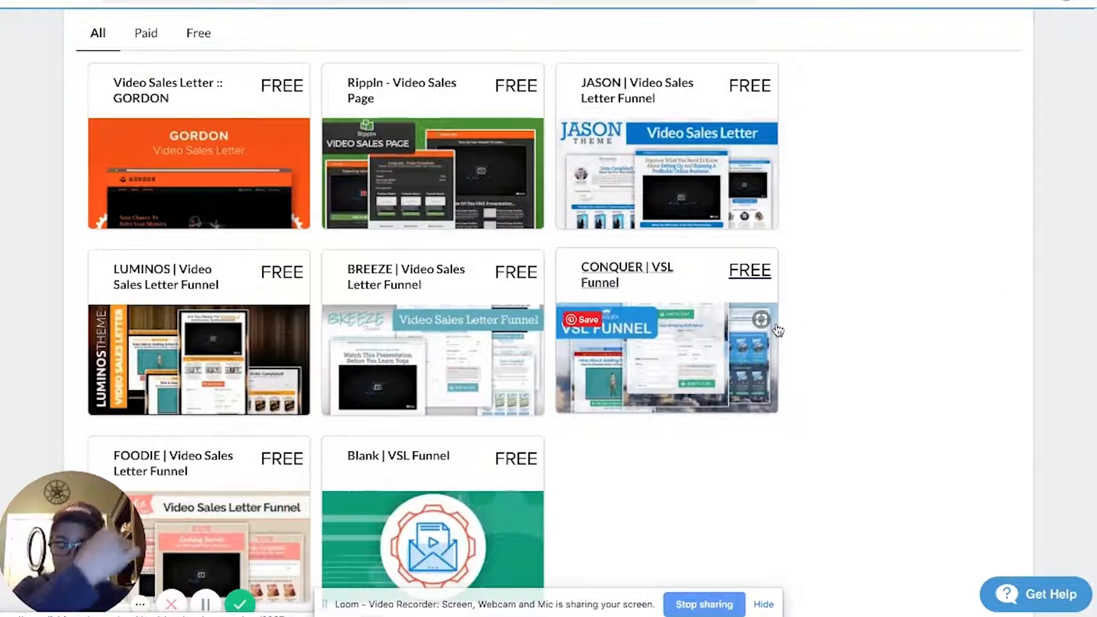
{"action": "scroll", "coordinate": [777, 330], "scroll_direction": "up", "scroll_amount": 8}
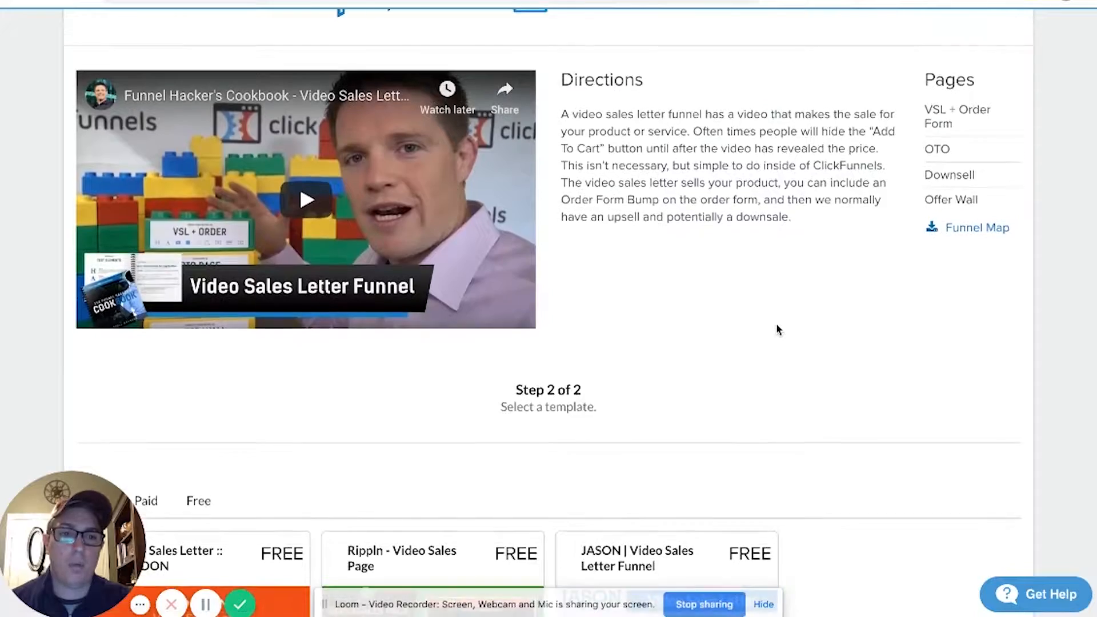
{"action": "scroll", "coordinate": [777, 329], "scroll_direction": "up", "scroll_amount": 3}
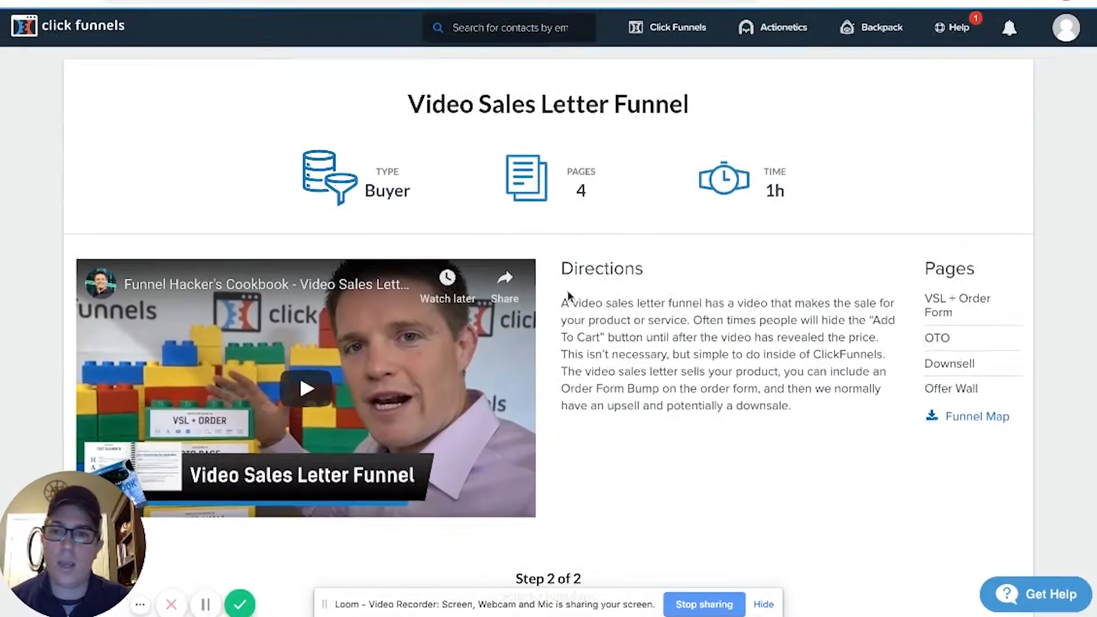
{"action": "scroll", "coordinate": [571, 245], "scroll_direction": "down", "scroll_amount": 8}
{"action": "scroll", "coordinate": [523, 409], "scroll_direction": "up", "scroll_amount": 8}
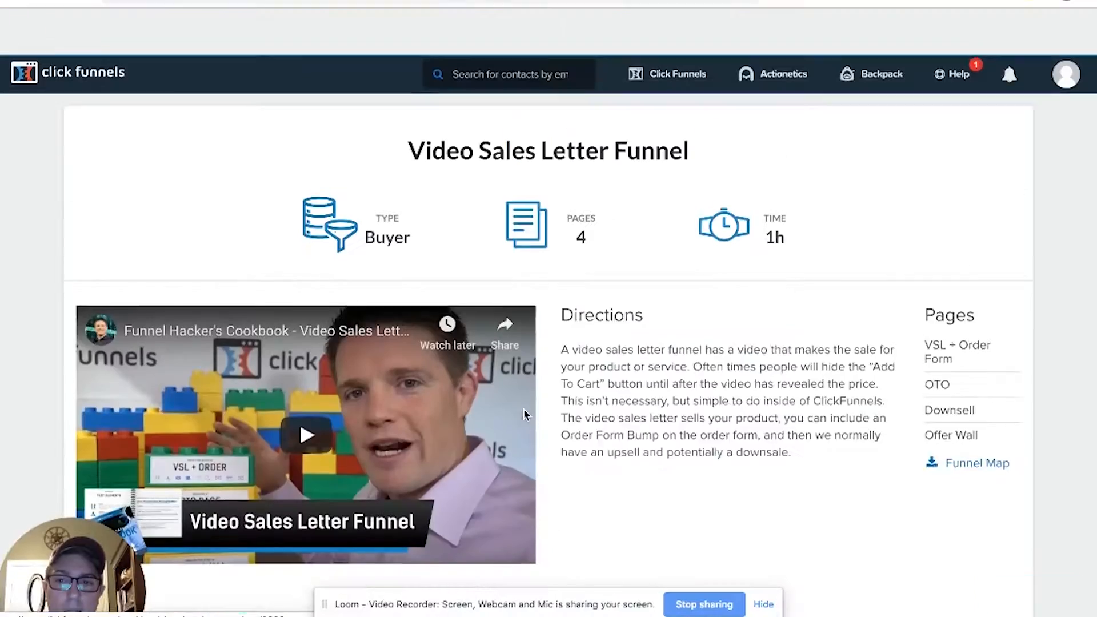
Return to the funnels list and start a new funnel in the Classic Funnel Builder with the Collect Emails goal.
{"action": "mouse_move", "coordinate": [672, 30]}
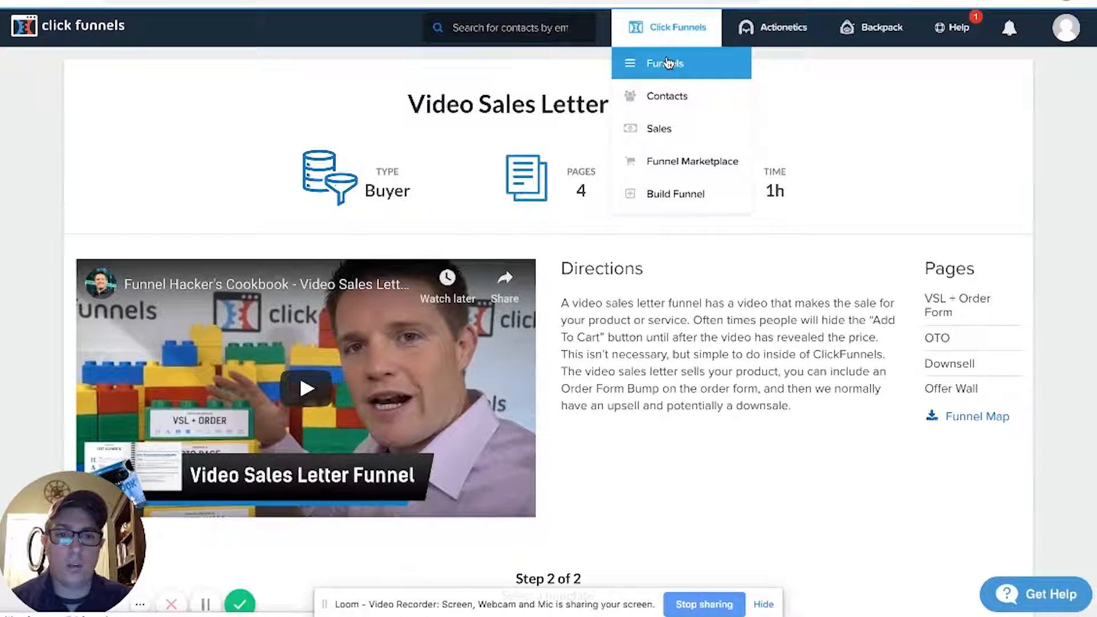
{"action": "left_click", "coordinate": [668, 63]}
{"action": "left_click", "coordinate": [694, 87]}
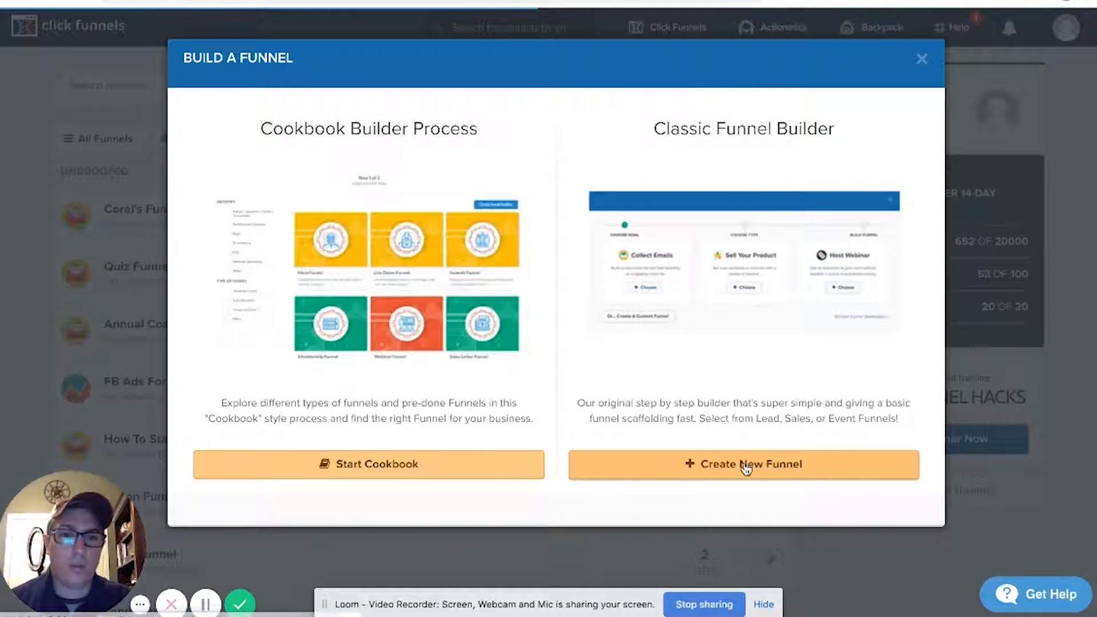
{"action": "left_click", "coordinate": [746, 467]}
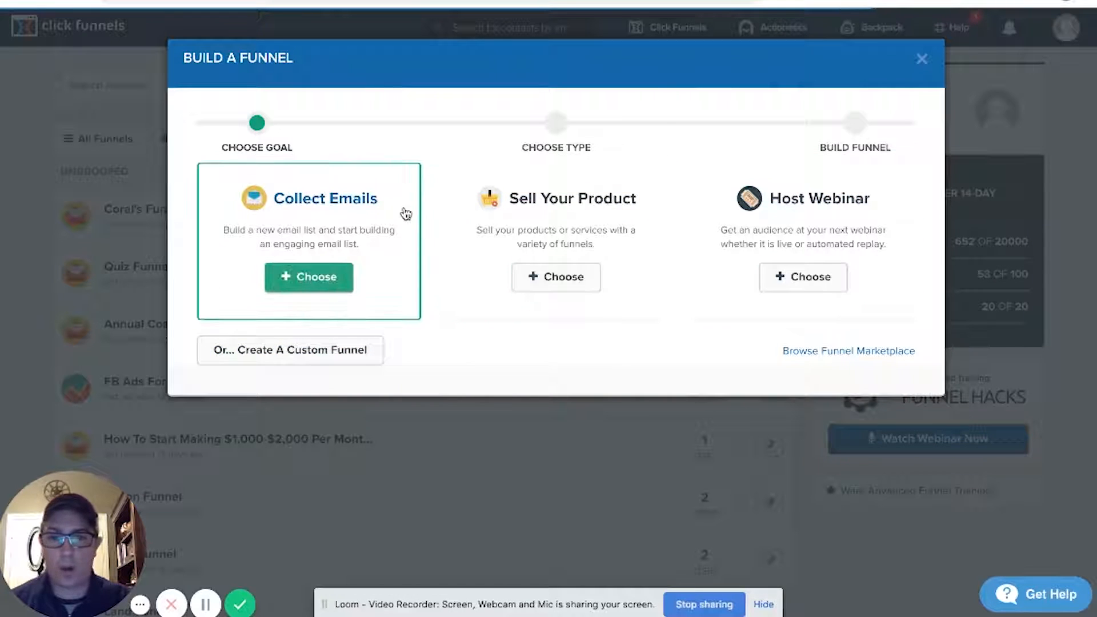
{"action": "left_click", "coordinate": [345, 283]}
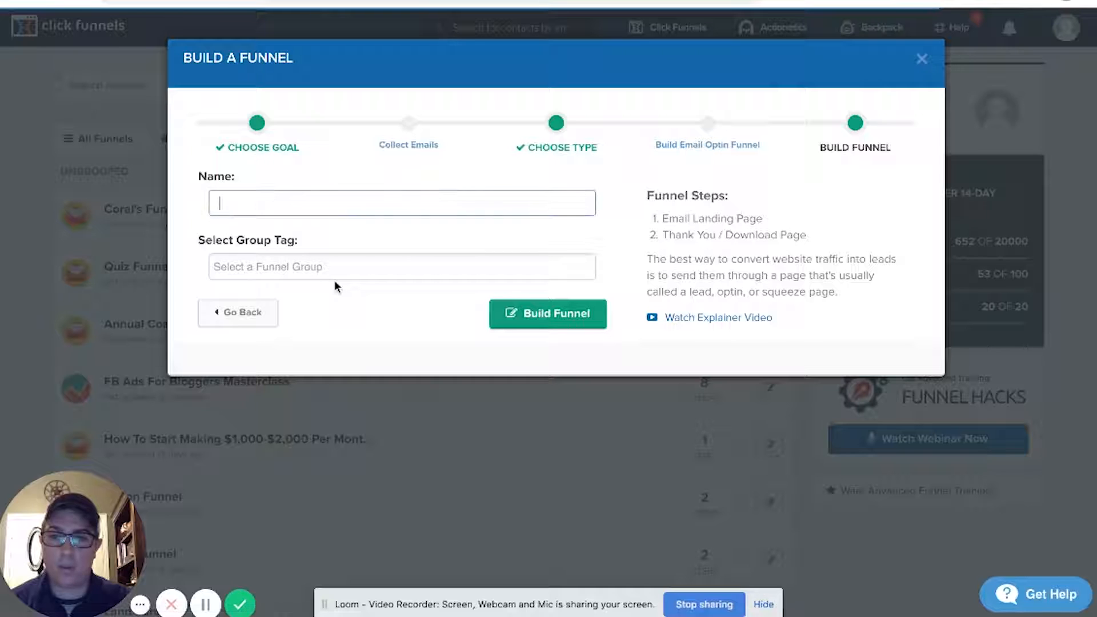
Name the email optin funnel "Example" and build it without a group tag, dismissing any error and retrying the build.
{"action": "type", "text": "Example"}
{"action": "left_click", "coordinate": [585, 314]}
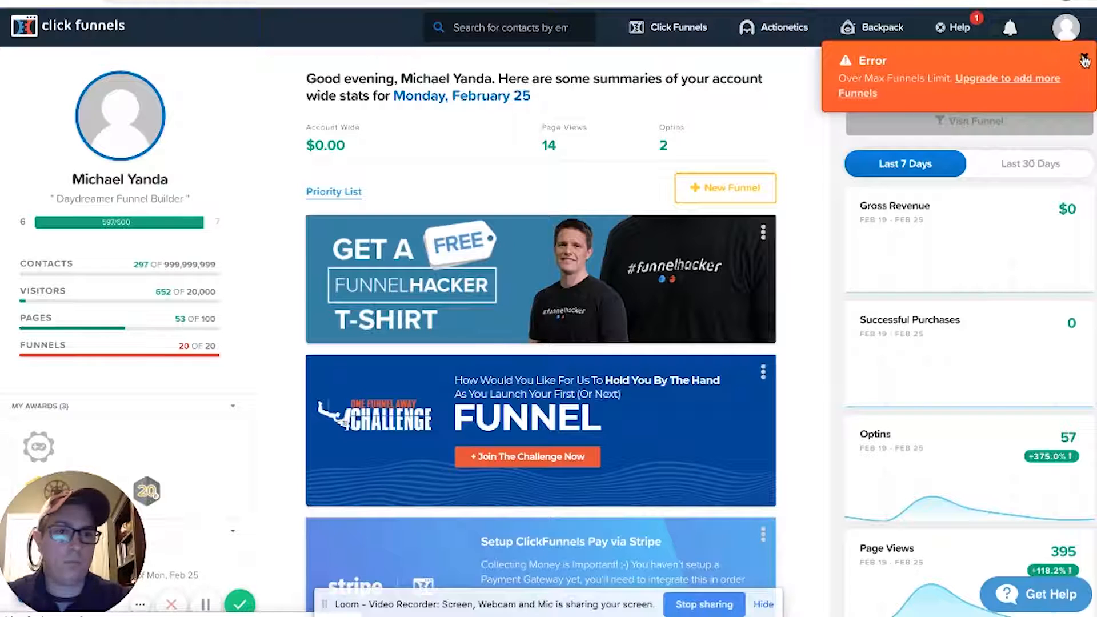
{"action": "left_click", "coordinate": [1084, 60]}
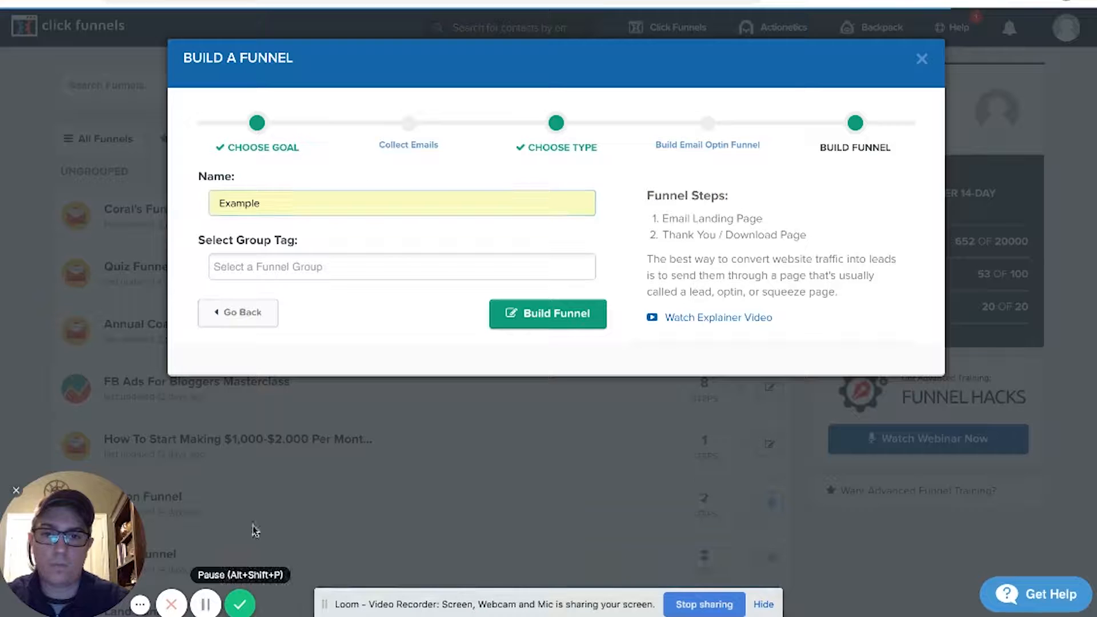
{"action": "left_click", "coordinate": [560, 315]}
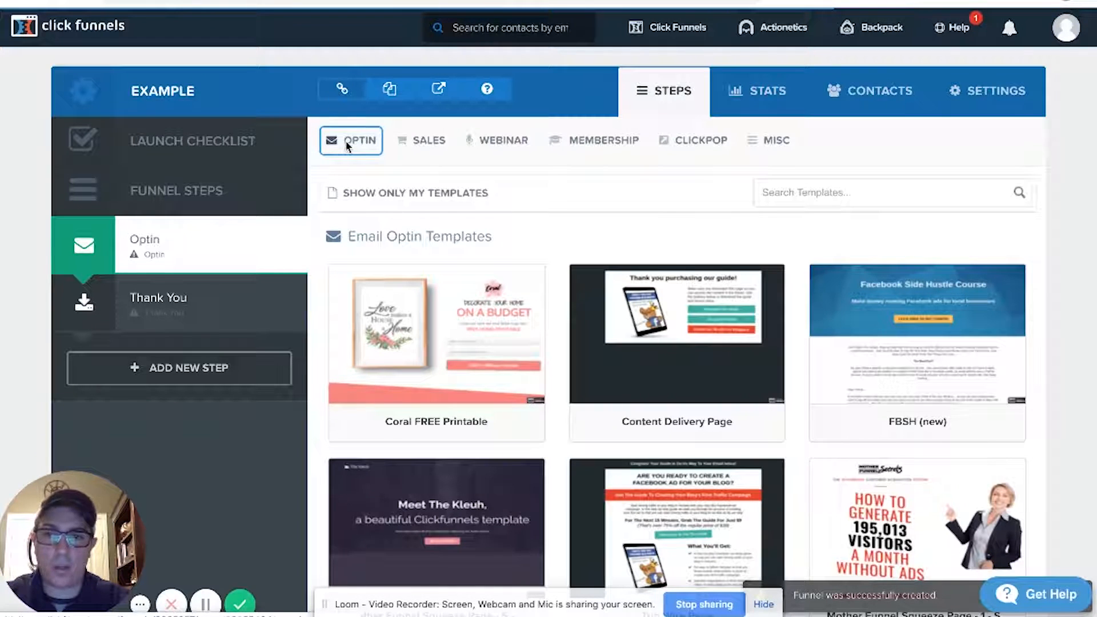
Show the Email Optin templates for the funnel's Optin step and look through the available designs.
{"action": "mouse_move", "coordinate": [440, 150]}
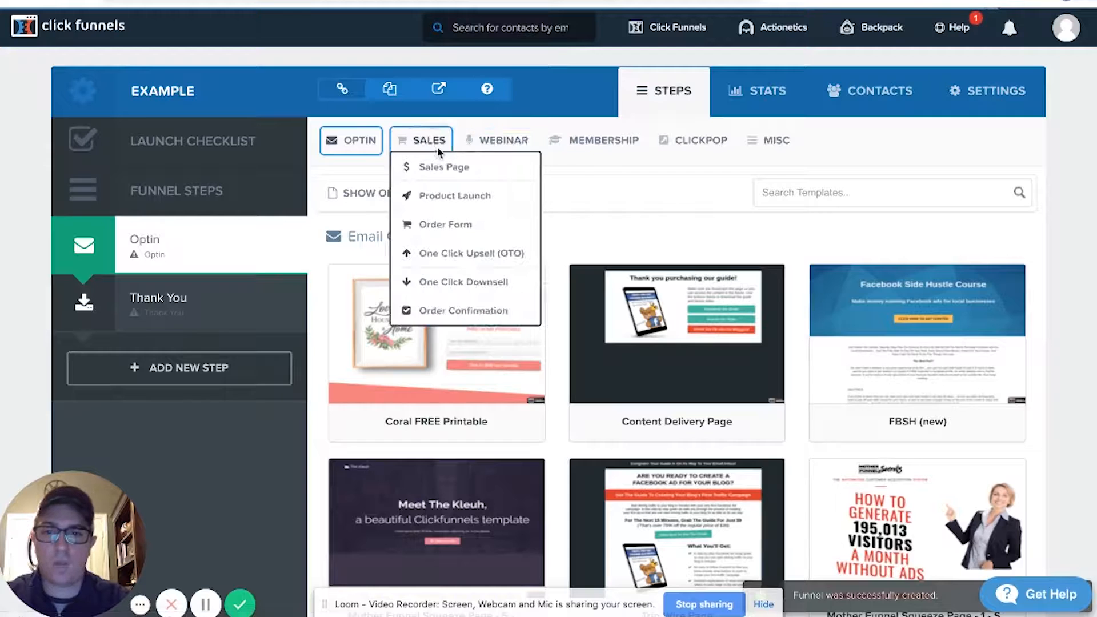
{"action": "mouse_move", "coordinate": [362, 146]}
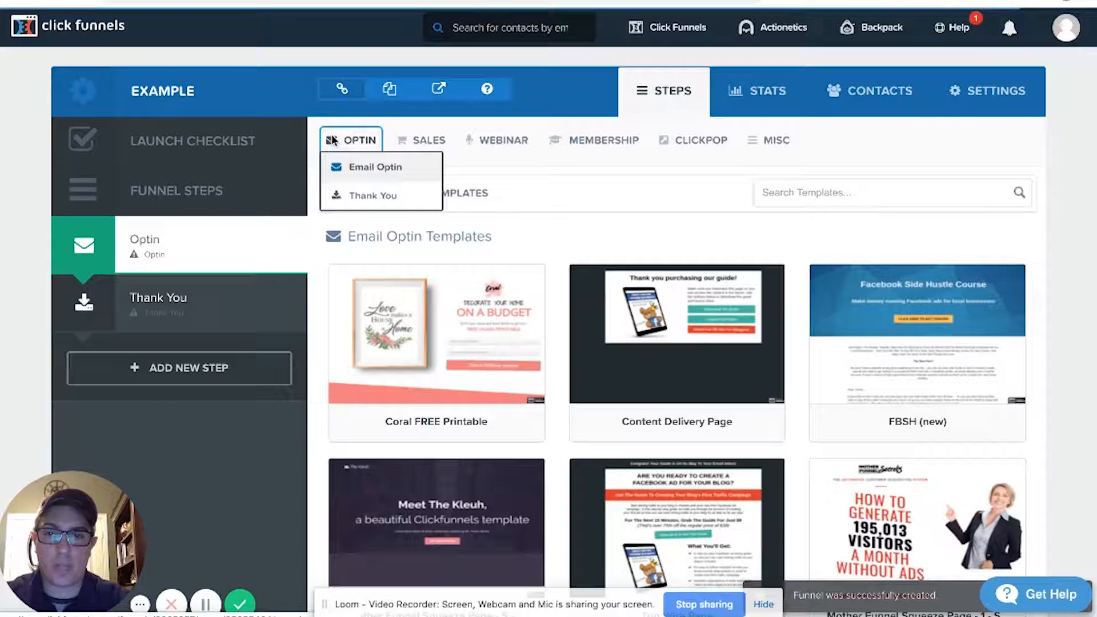
{"action": "left_click", "coordinate": [369, 166]}
{"action": "mouse_move", "coordinate": [433, 313]}
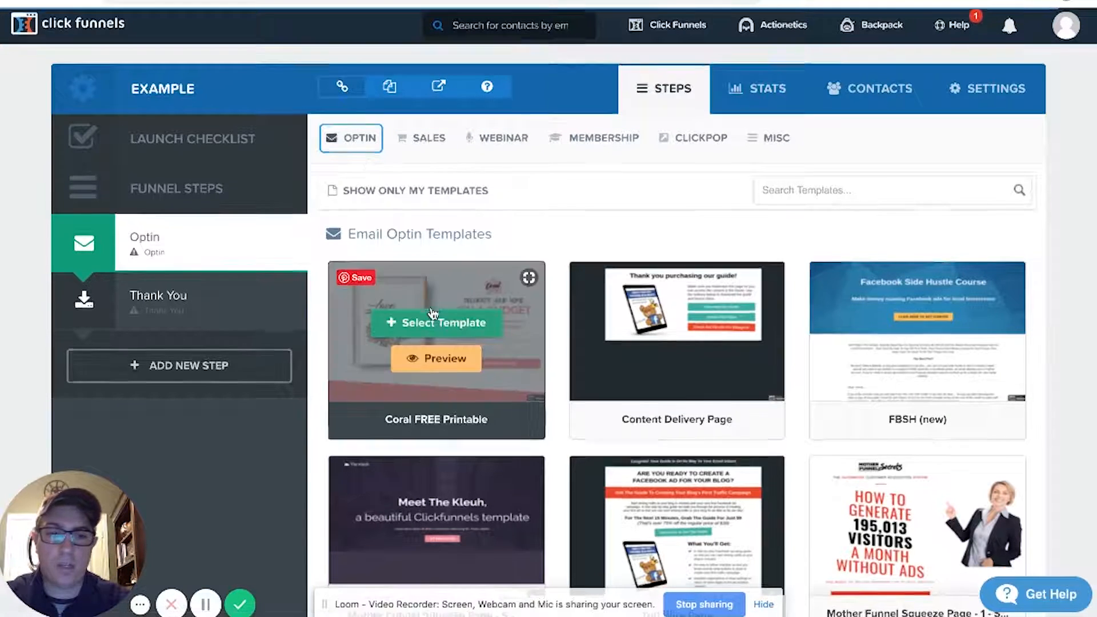
{"action": "scroll", "coordinate": [433, 313], "scroll_direction": "down", "scroll_amount": 20}
{"action": "scroll", "coordinate": [725, 438], "scroll_direction": "down", "scroll_amount": 20}
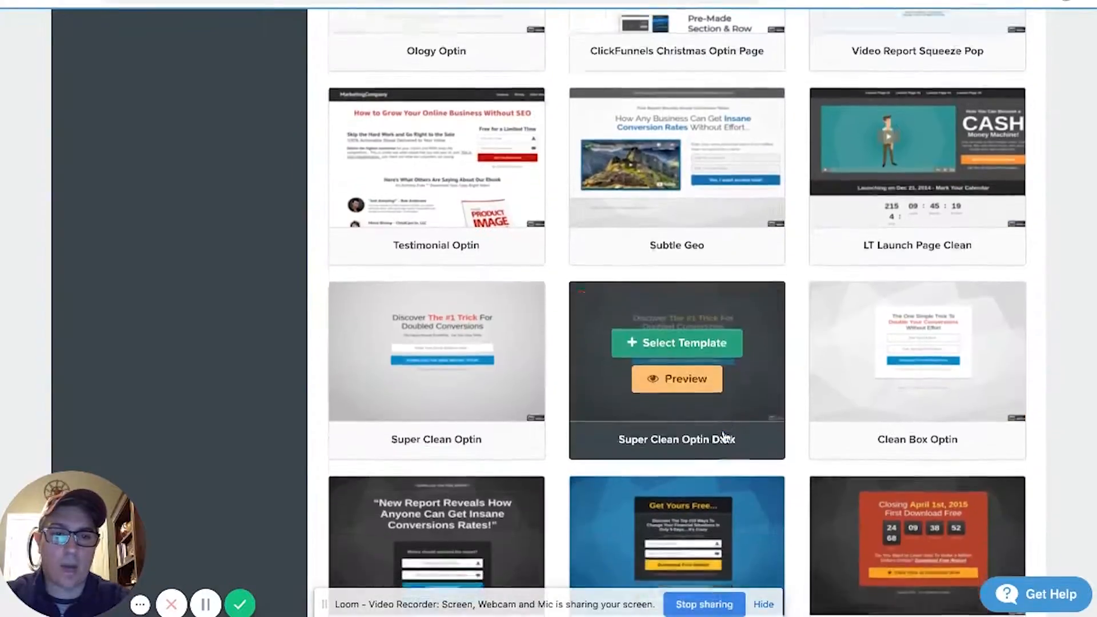
{"action": "scroll", "coordinate": [725, 438], "scroll_direction": "down", "scroll_amount": 15}
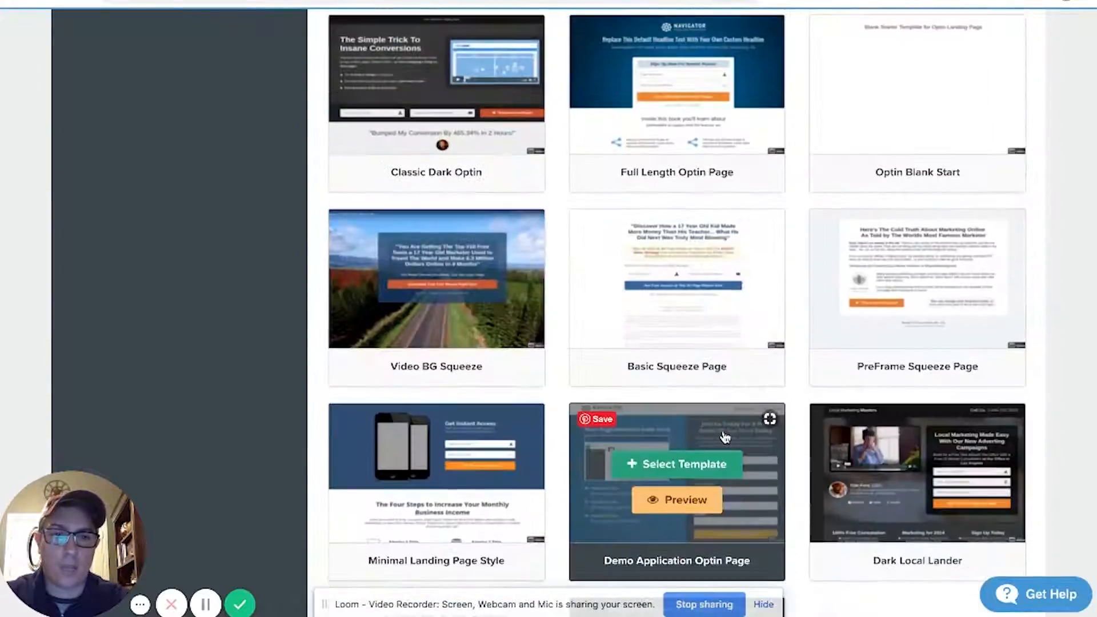
Look back through the Email Optin templates, from the basic squeeze pages up to the Mother Funnel squeeze designs.
{"action": "mouse_move", "coordinate": [983, 150]}
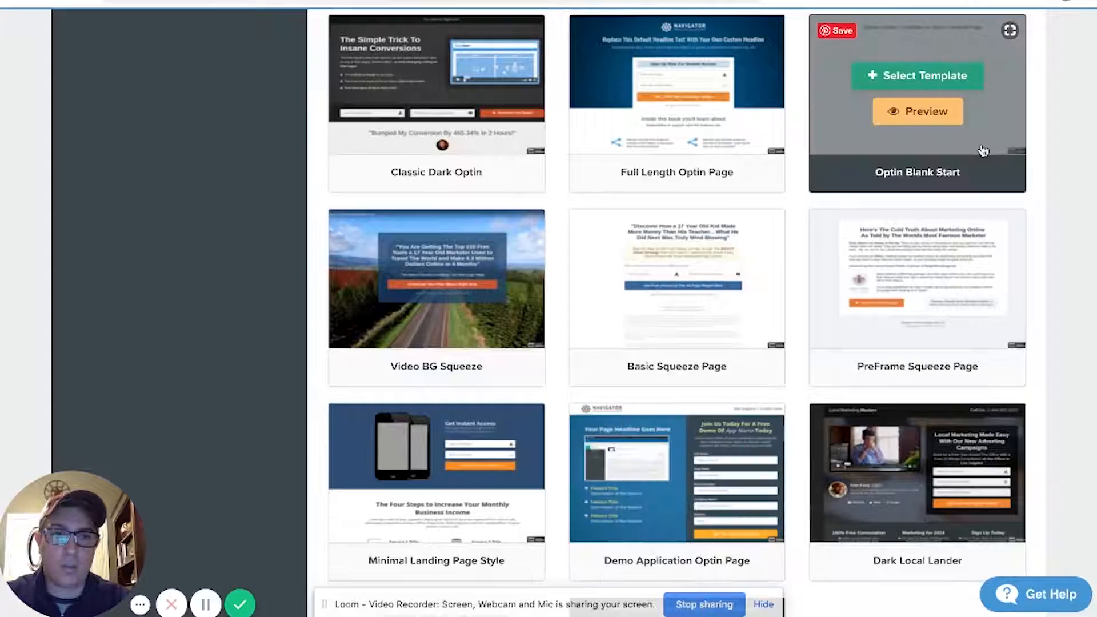
{"action": "scroll", "coordinate": [983, 150], "scroll_direction": "up", "scroll_amount": 1}
{"action": "scroll", "coordinate": [1016, 145], "scroll_direction": "up", "scroll_amount": 20}
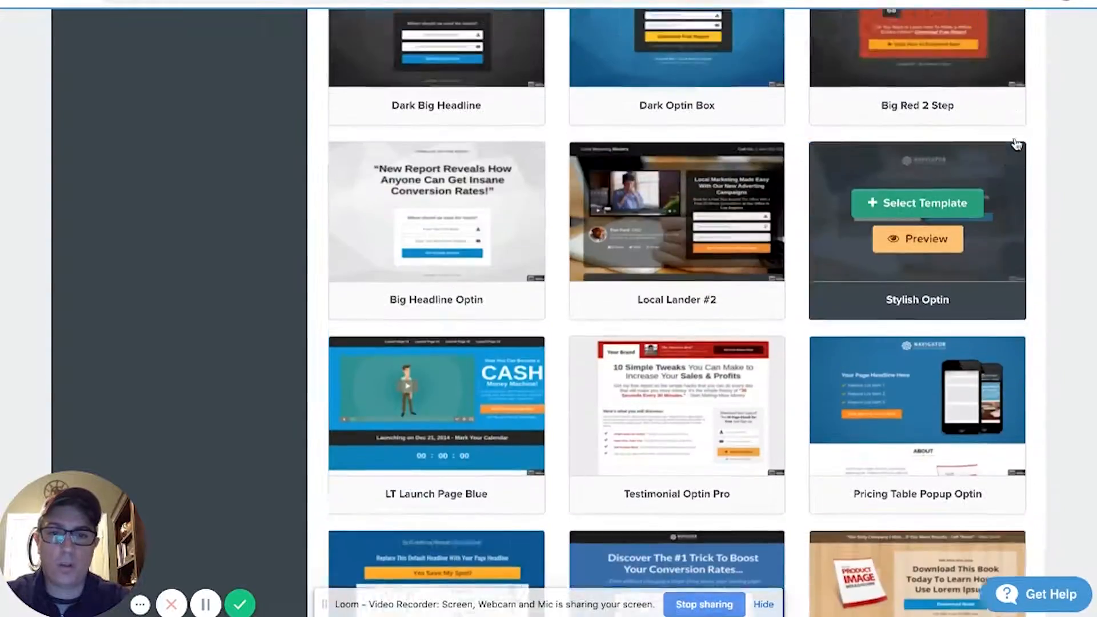
{"action": "scroll", "coordinate": [1016, 145], "scroll_direction": "up", "scroll_amount": 20}
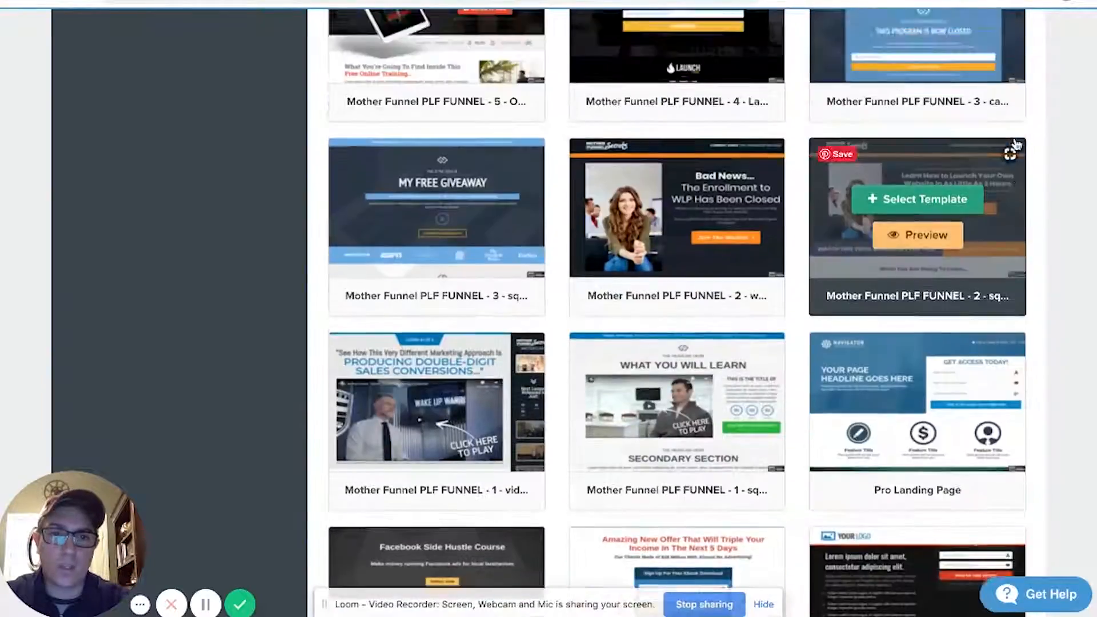
{"action": "scroll", "coordinate": [1017, 144], "scroll_direction": "up", "scroll_amount": 15}
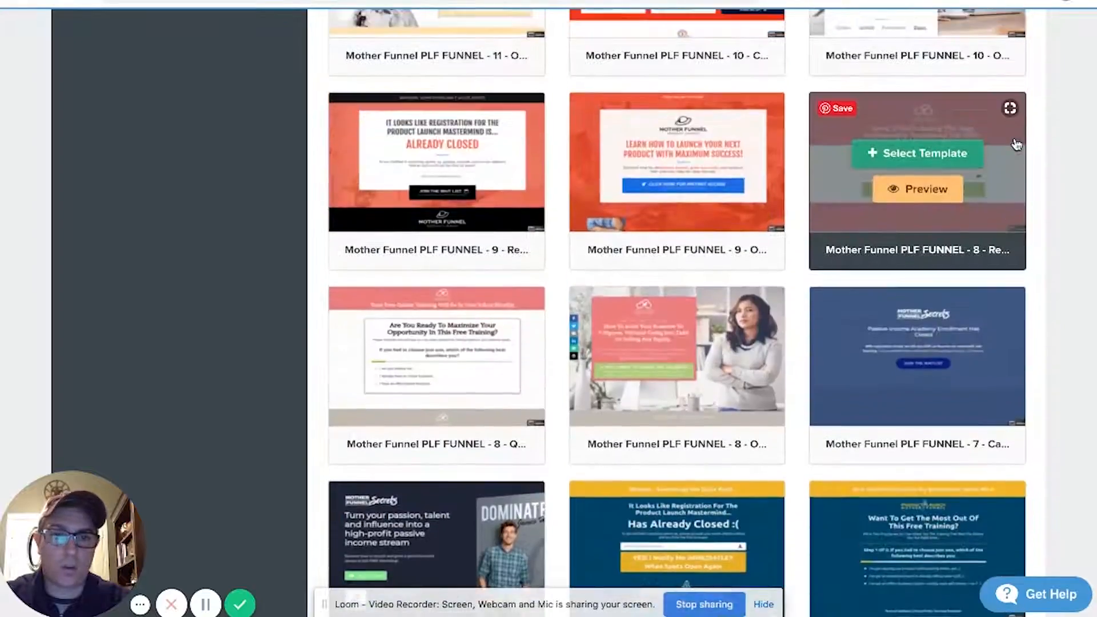
{"action": "scroll", "coordinate": [1017, 144], "scroll_direction": "up", "scroll_amount": 5}
{"action": "scroll", "coordinate": [971, 114], "scroll_direction": "down", "scroll_amount": 4}
{"action": "scroll", "coordinate": [893, 348], "scroll_direction": "up", "scroll_amount": 6}
{"action": "scroll", "coordinate": [893, 348], "scroll_direction": "up", "scroll_amount": 12}
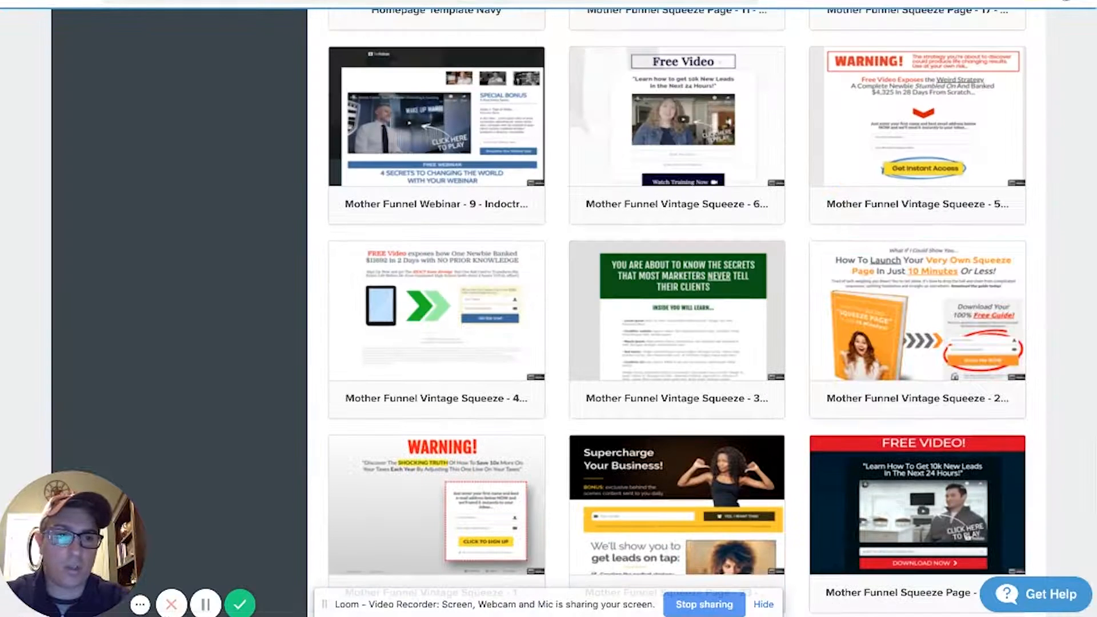
Preview the Mother Funnel Vintage Squeeze - 2 template, examine its headline and optin form, and close the preview.
{"action": "mouse_move", "coordinate": [991, 342]}
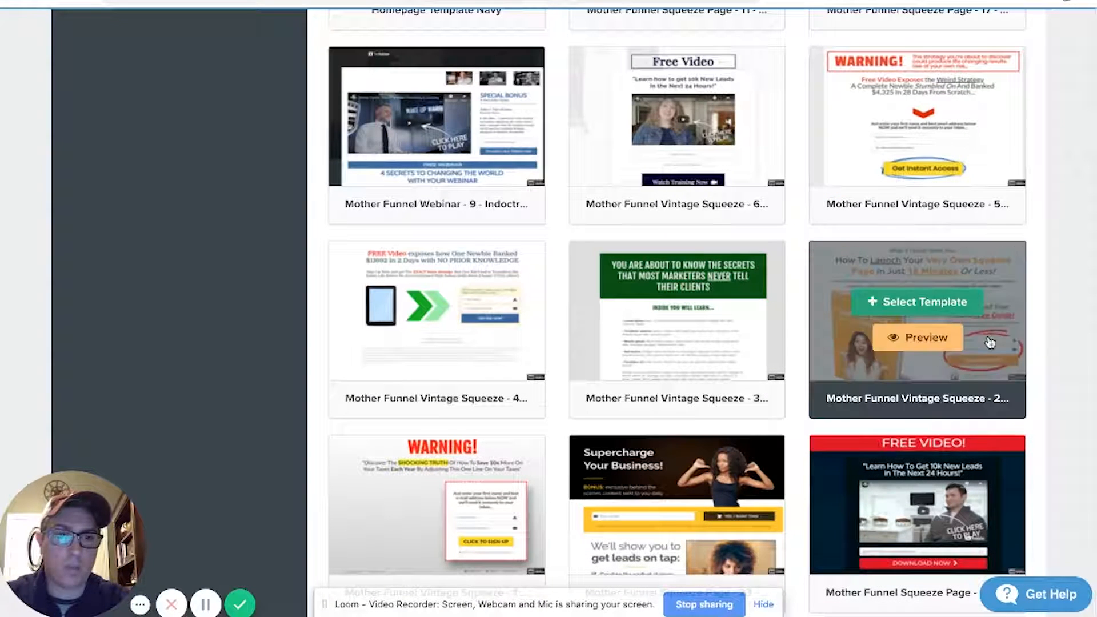
{"action": "left_click", "coordinate": [923, 338]}
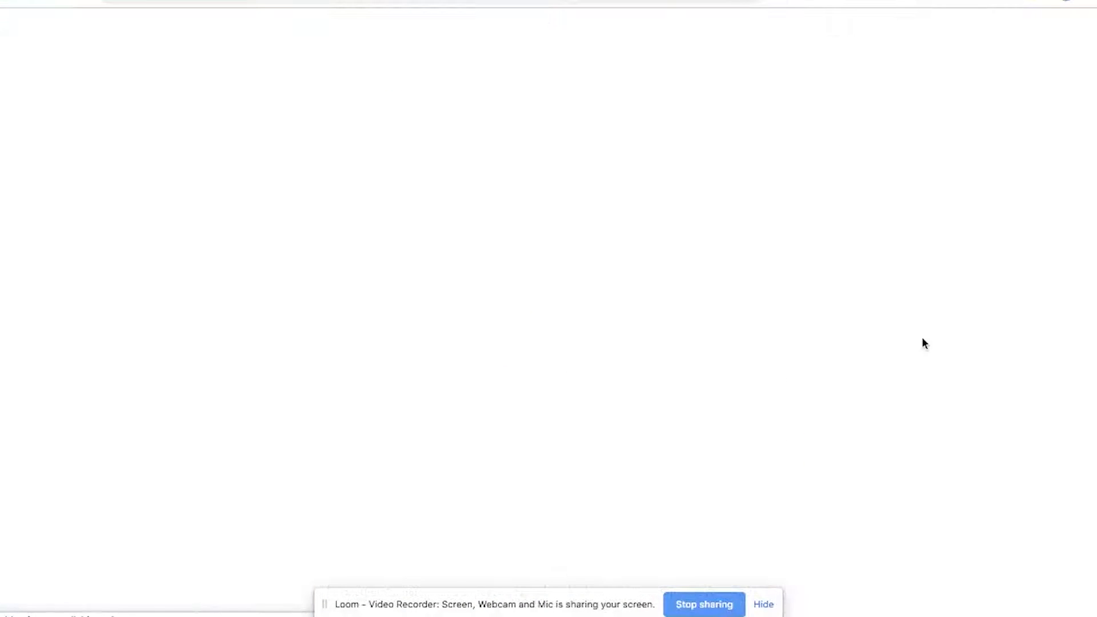
{"action": "scroll", "coordinate": [615, 298], "scroll_direction": "down", "scroll_amount": 2}
{"action": "scroll", "coordinate": [615, 299], "scroll_direction": "down", "scroll_amount": 2}
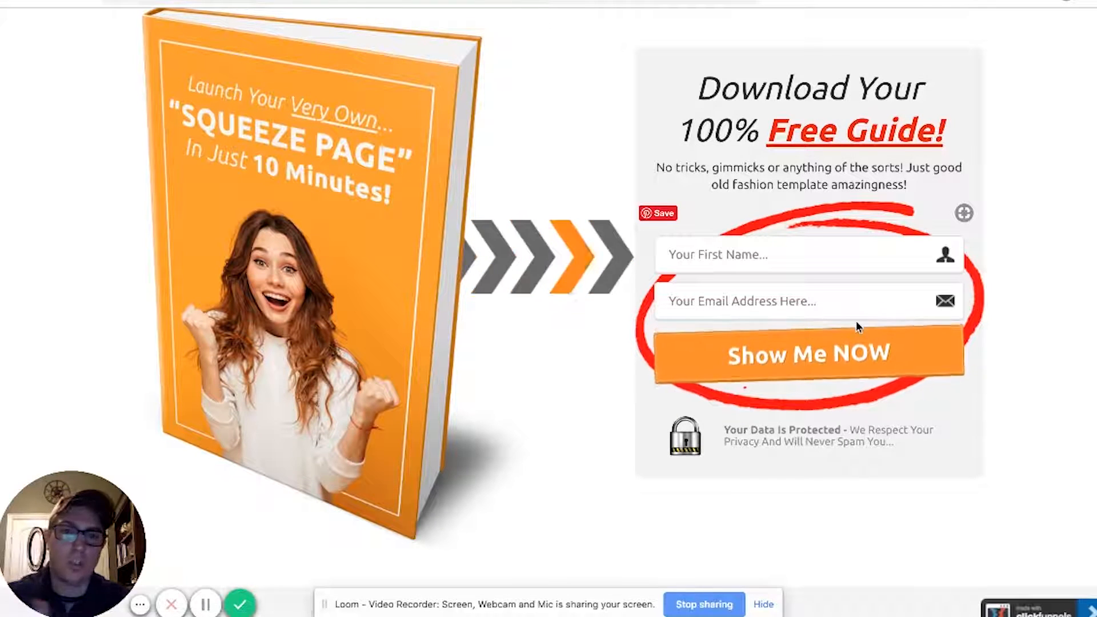
{"action": "scroll", "coordinate": [856, 326], "scroll_direction": "up", "scroll_amount": 3}
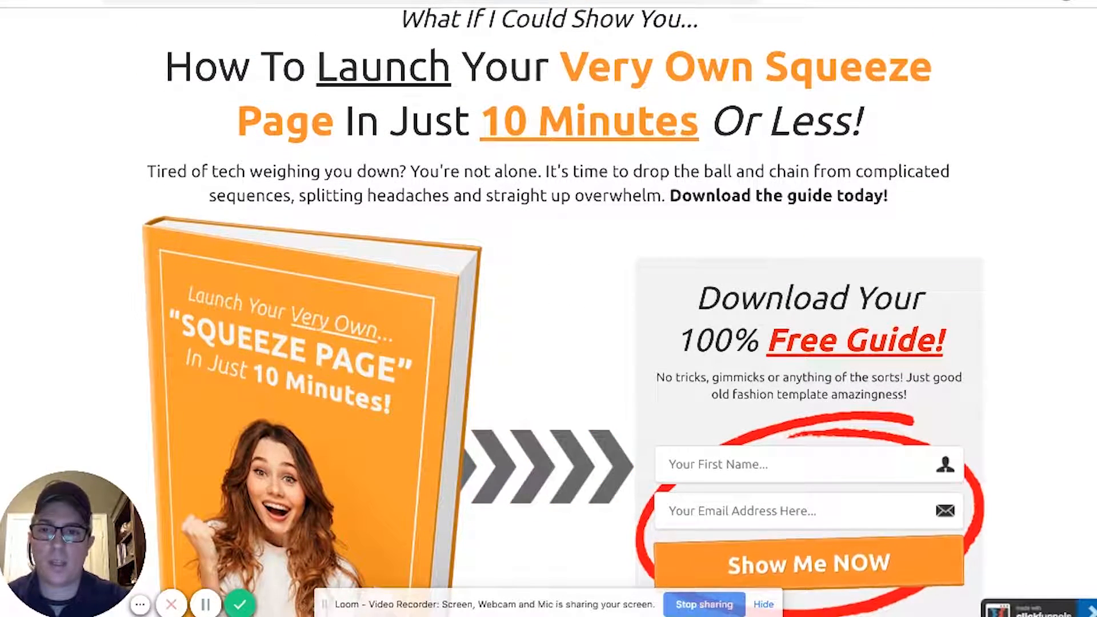
{"action": "key", "text": "super+w"}
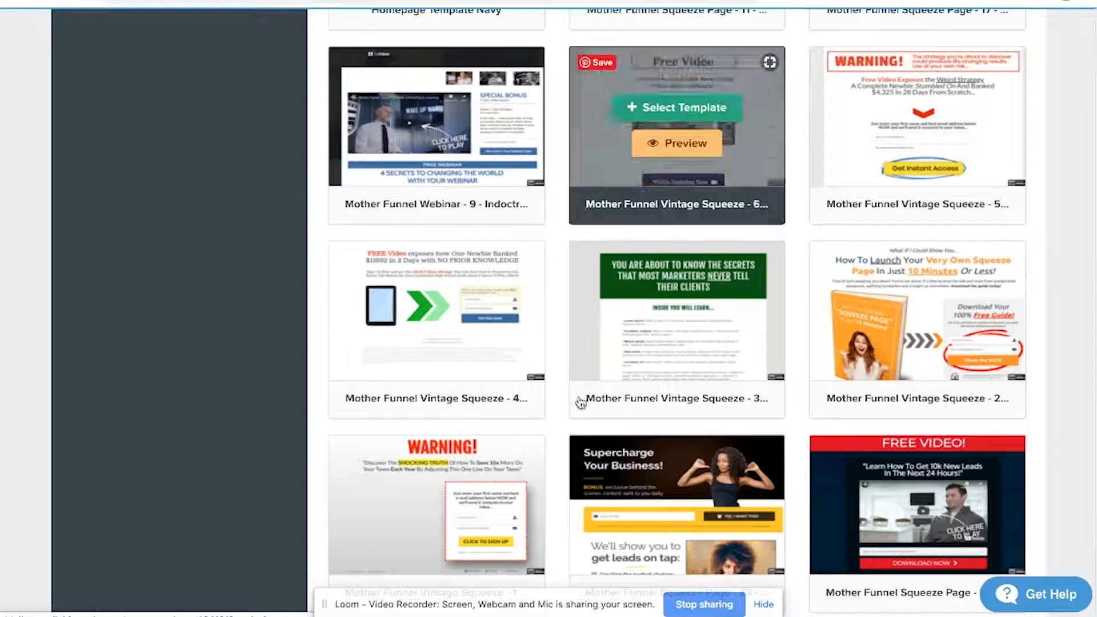
Select the Mother Funnel PLF FUNNEL - 12 template with the "Dominate" book for the Optin step and open the page in the editor.
{"action": "scroll", "coordinate": [735, 425], "scroll_direction": "up", "scroll_amount": 3}
{"action": "scroll", "coordinate": [735, 425], "scroll_direction": "down", "scroll_amount": 10}
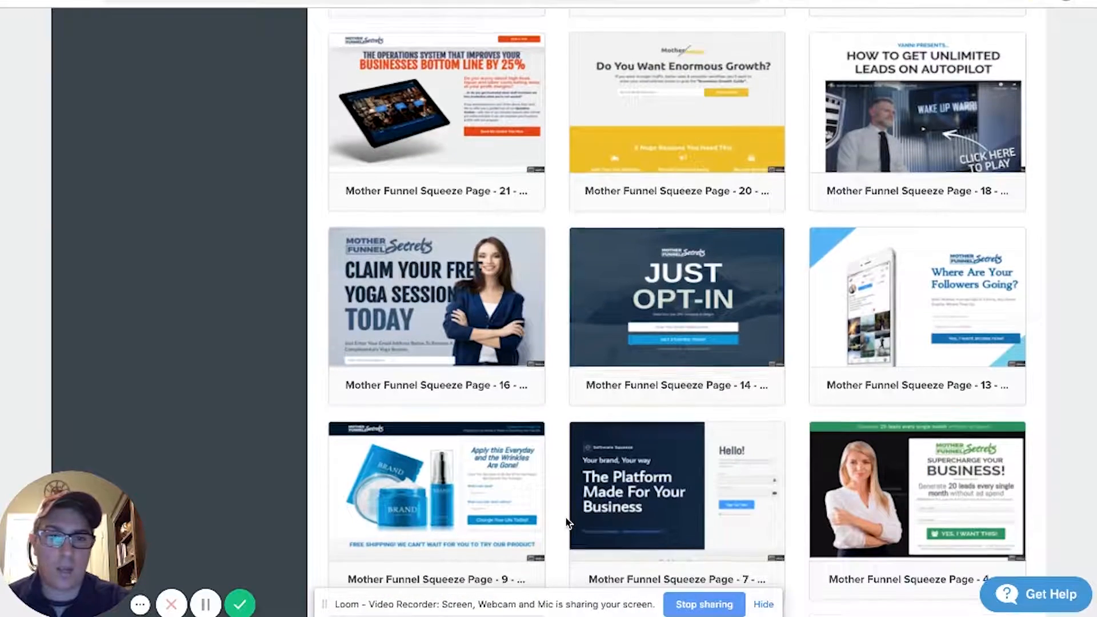
{"action": "scroll", "coordinate": [567, 520], "scroll_direction": "down", "scroll_amount": 4}
{"action": "scroll", "coordinate": [566, 522], "scroll_direction": "down", "scroll_amount": 3}
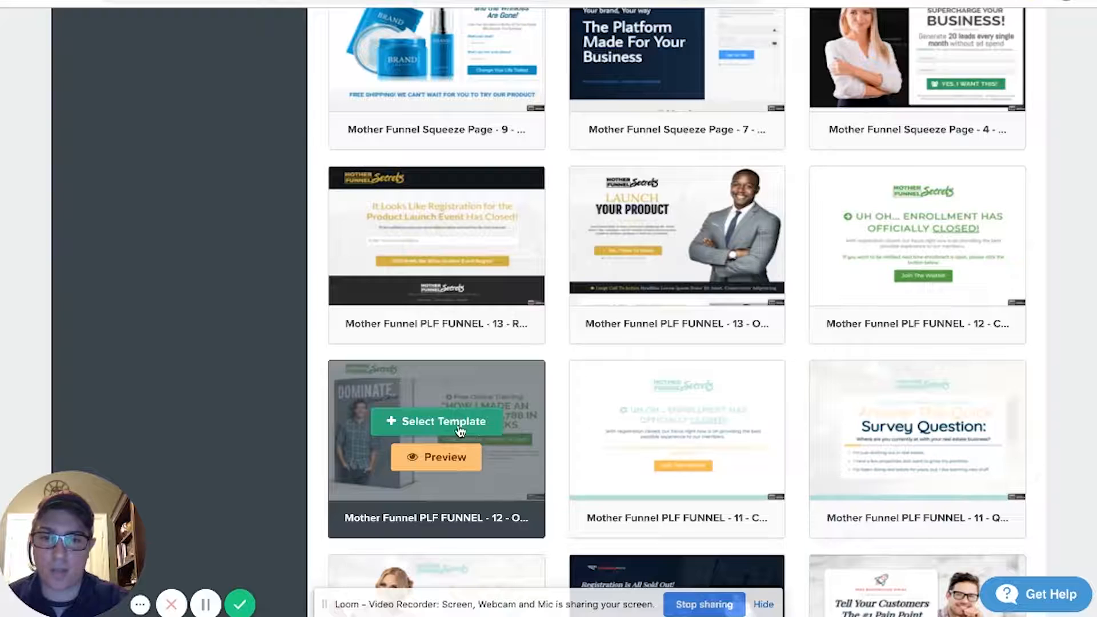
{"action": "left_click", "coordinate": [458, 423]}
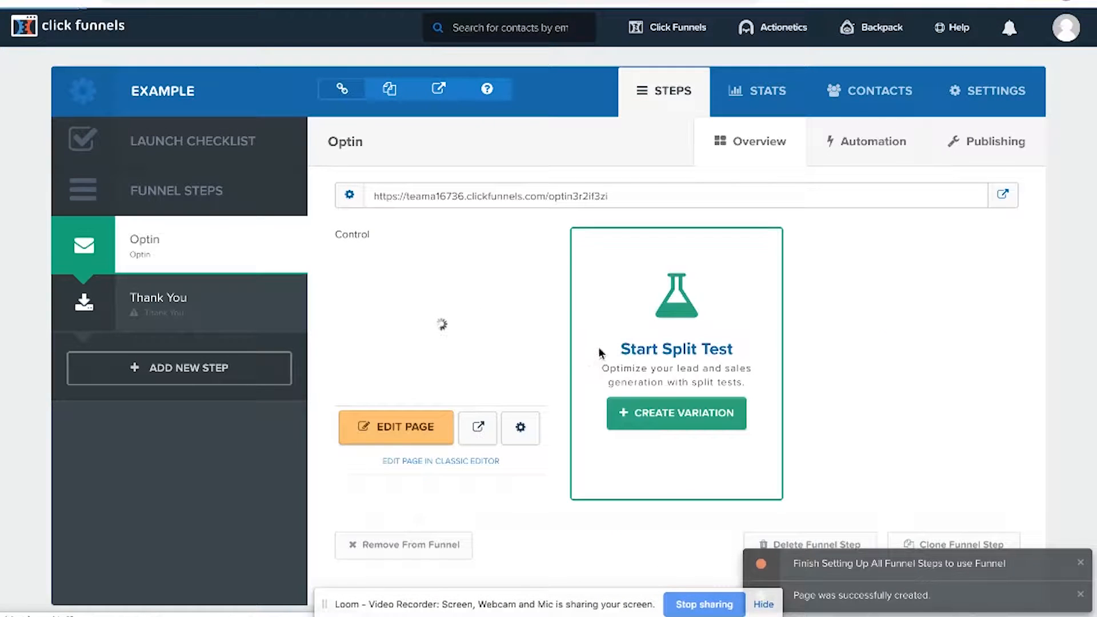
{"action": "left_click", "coordinate": [399, 434]}
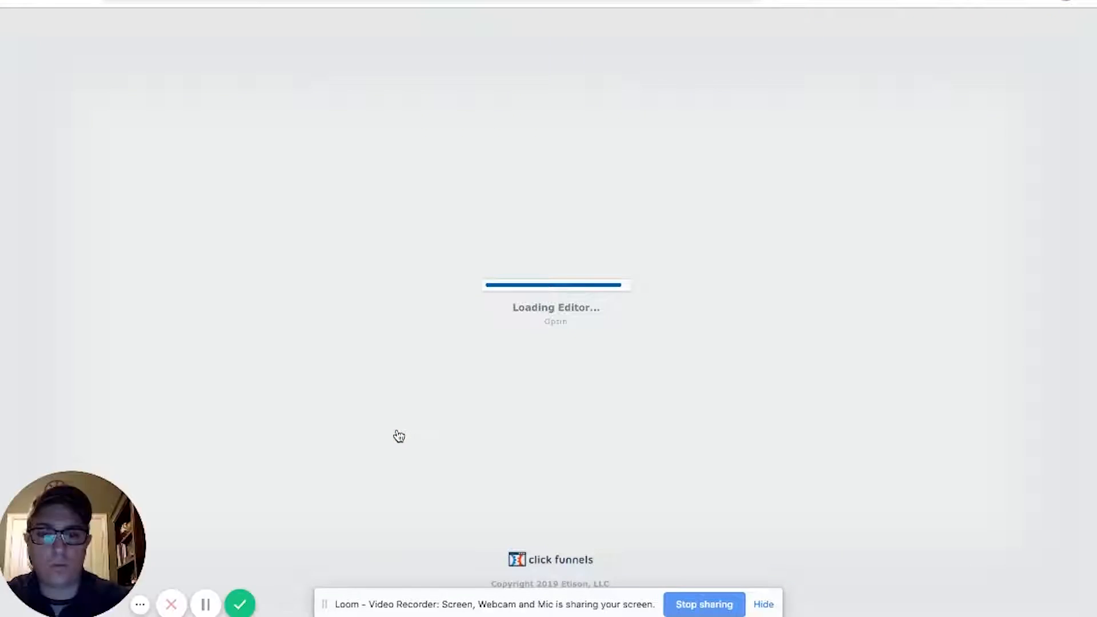
{"action": "scroll", "coordinate": [470, 399], "scroll_direction": "down", "scroll_amount": 2}
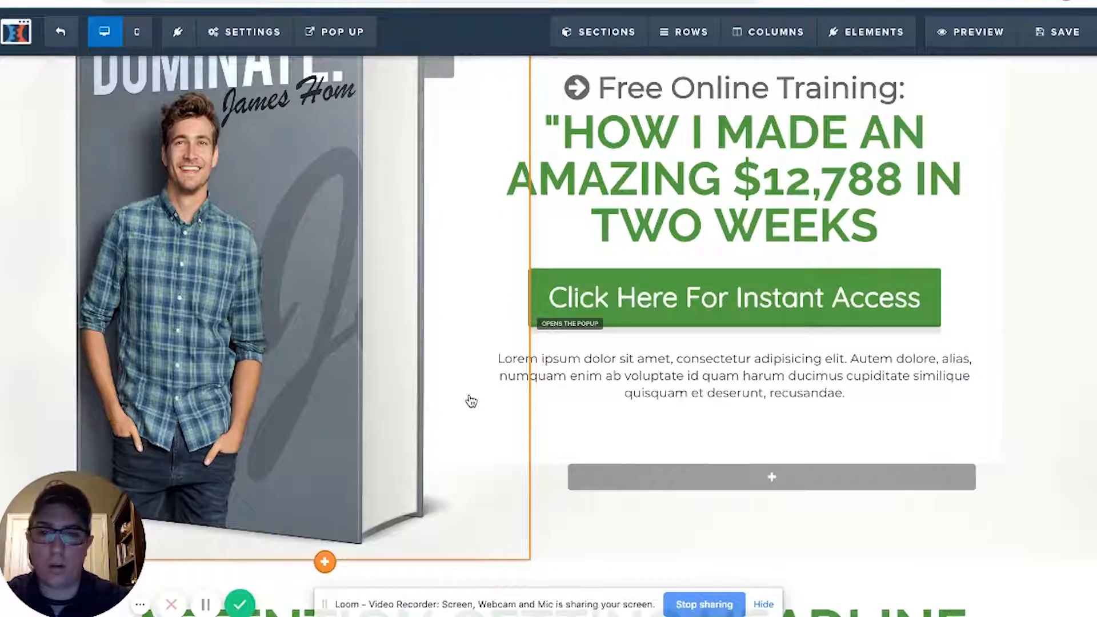
{"action": "scroll", "coordinate": [470, 400], "scroll_direction": "down", "scroll_amount": 10}
{"action": "scroll", "coordinate": [802, 364], "scroll_direction": "up", "scroll_amount": 10}
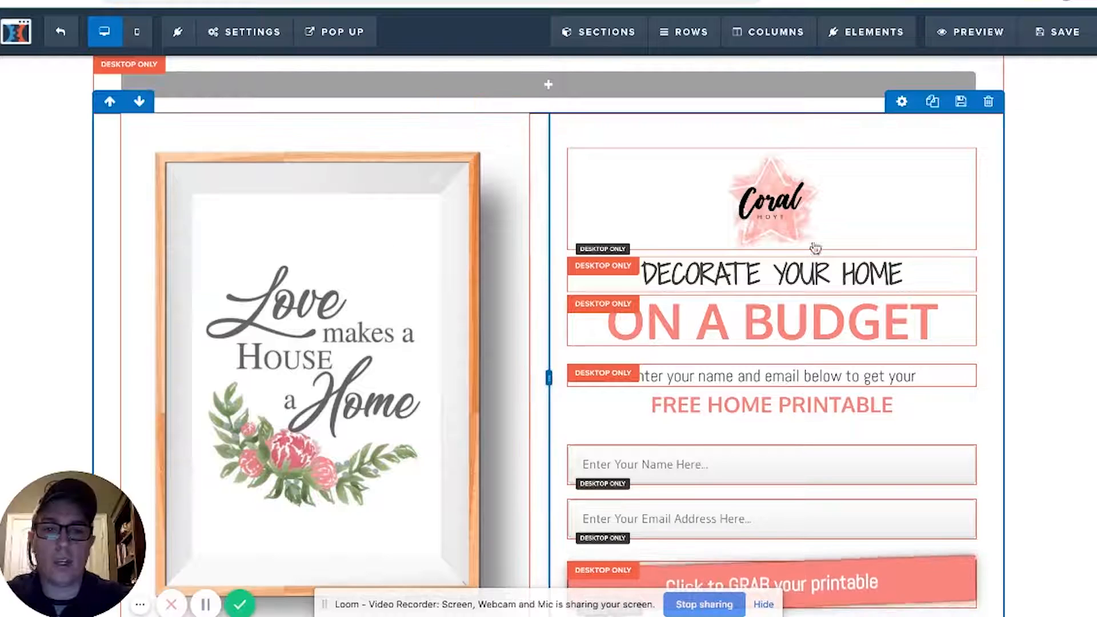
Examine the desktop-only headlines, image, optin fields and button on the free home printable page.
{"action": "scroll", "coordinate": [971, 354], "scroll_direction": "down", "scroll_amount": 3}
{"action": "scroll", "coordinate": [971, 357], "scroll_direction": "up", "scroll_amount": 2}
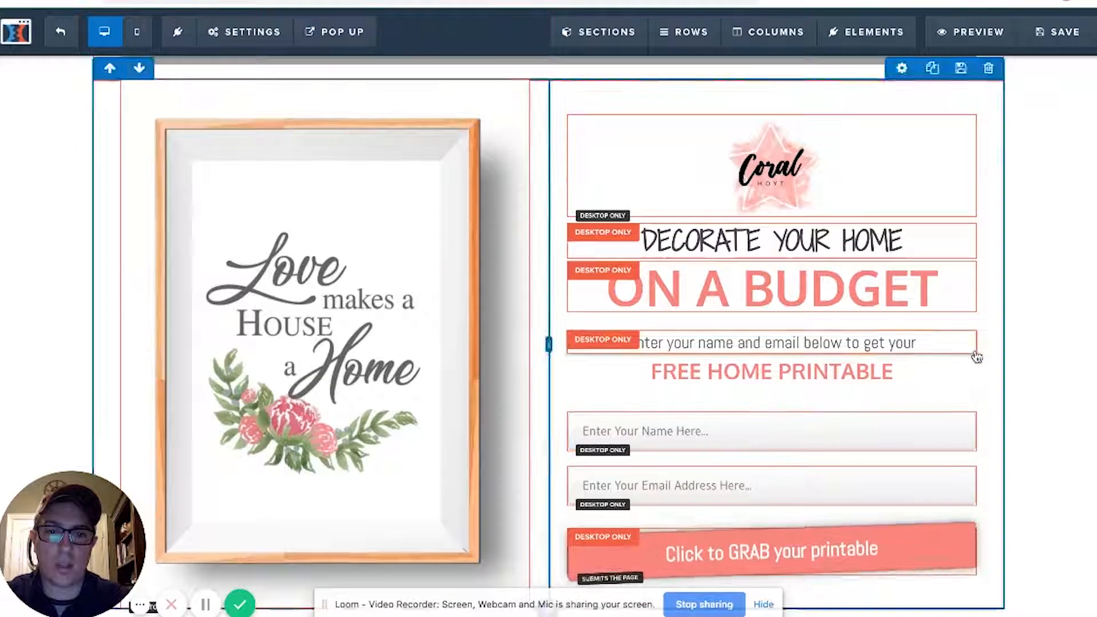
{"action": "scroll", "coordinate": [595, 216], "scroll_direction": "down", "scroll_amount": 2}
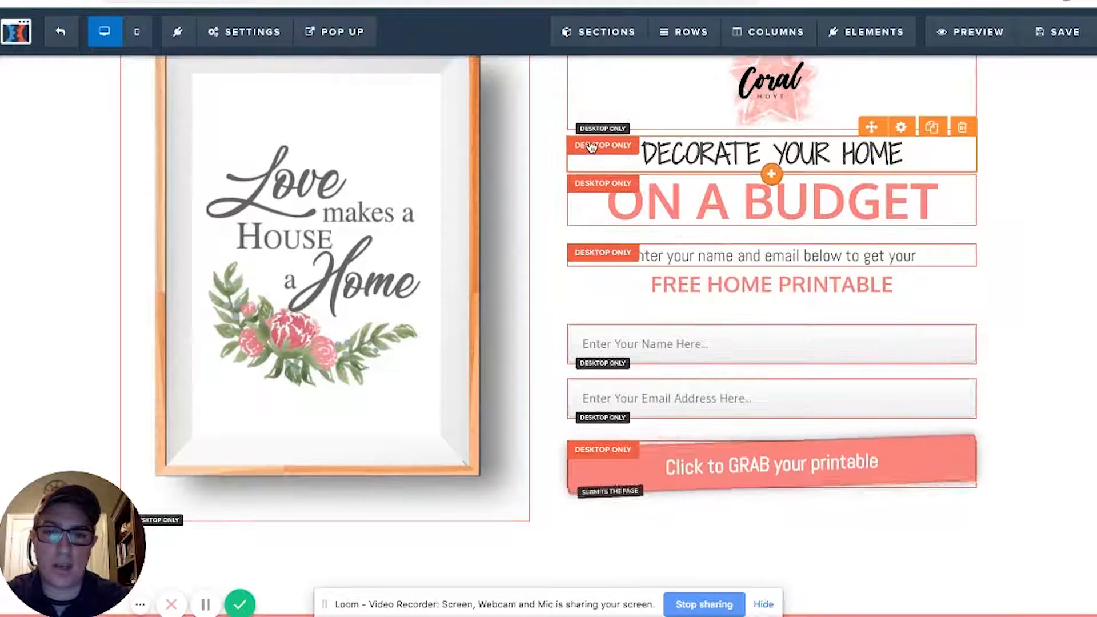
{"action": "scroll", "coordinate": [591, 468], "scroll_direction": "up", "scroll_amount": 3}
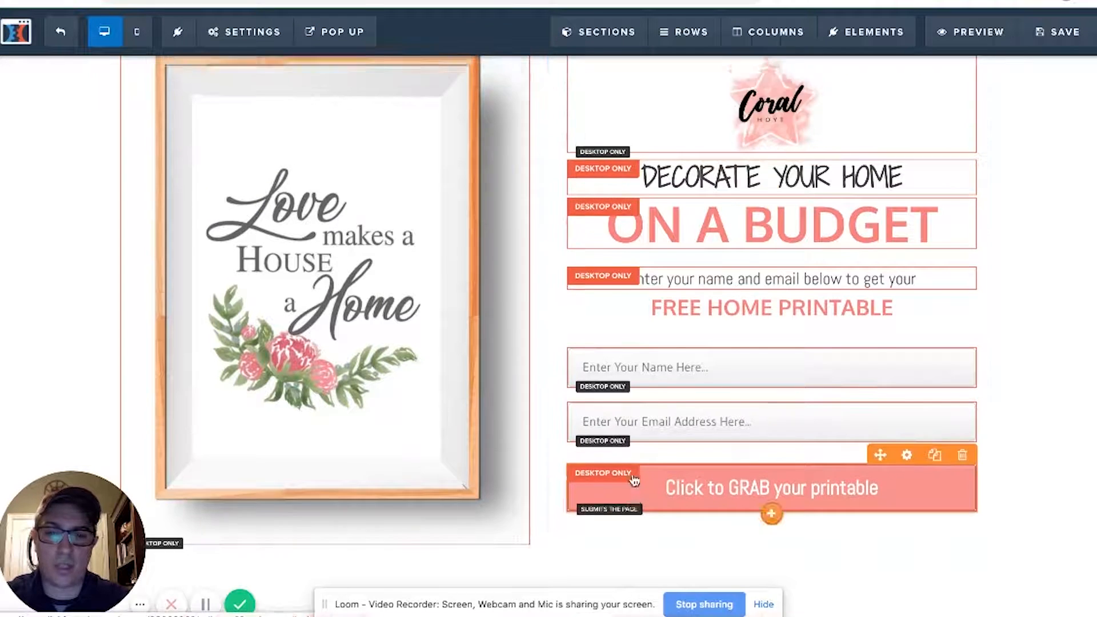
{"action": "scroll", "coordinate": [416, 367], "scroll_direction": "down", "scroll_amount": 3}
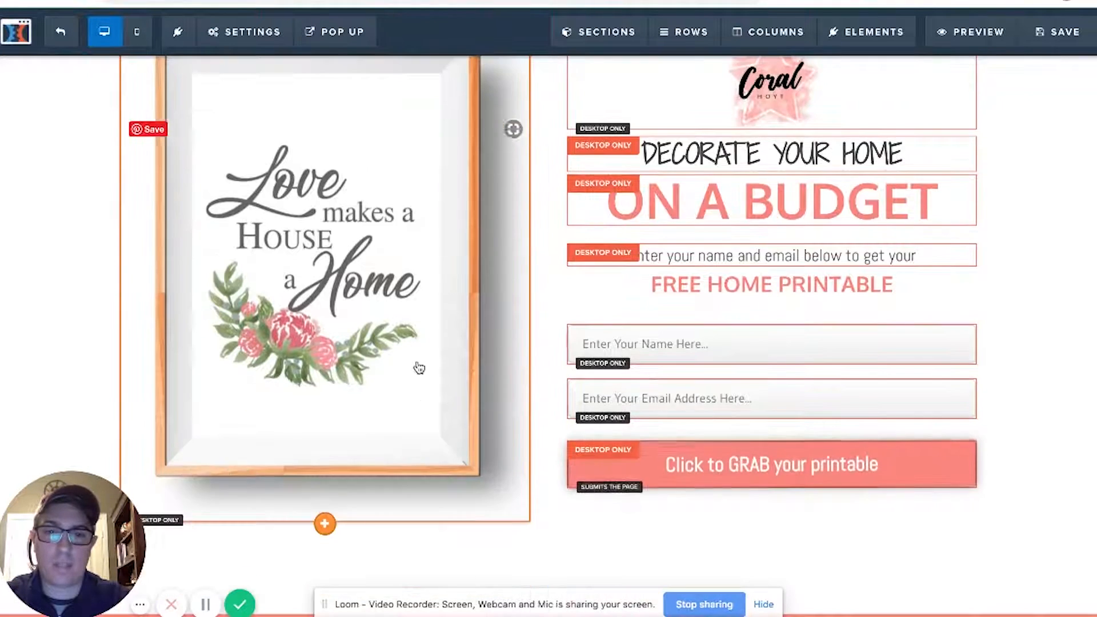
{"action": "scroll", "coordinate": [419, 367], "scroll_direction": "up", "scroll_amount": 2}
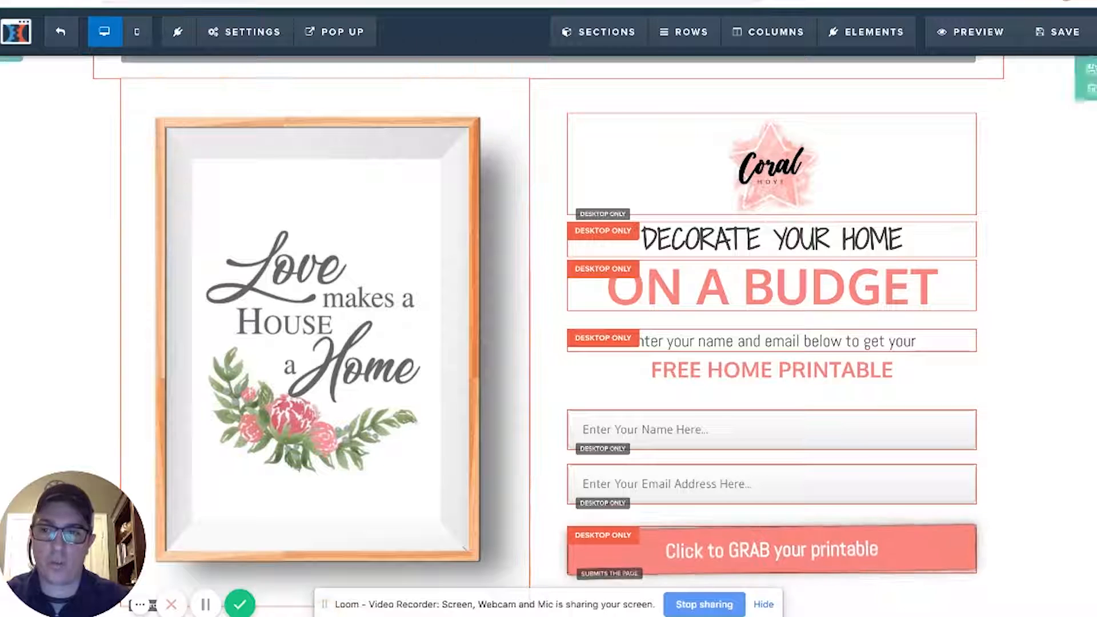
Switch the home printable page to its mobile layout, view the page preview, and return to the editor.
{"action": "left_click", "coordinate": [132, 36]}
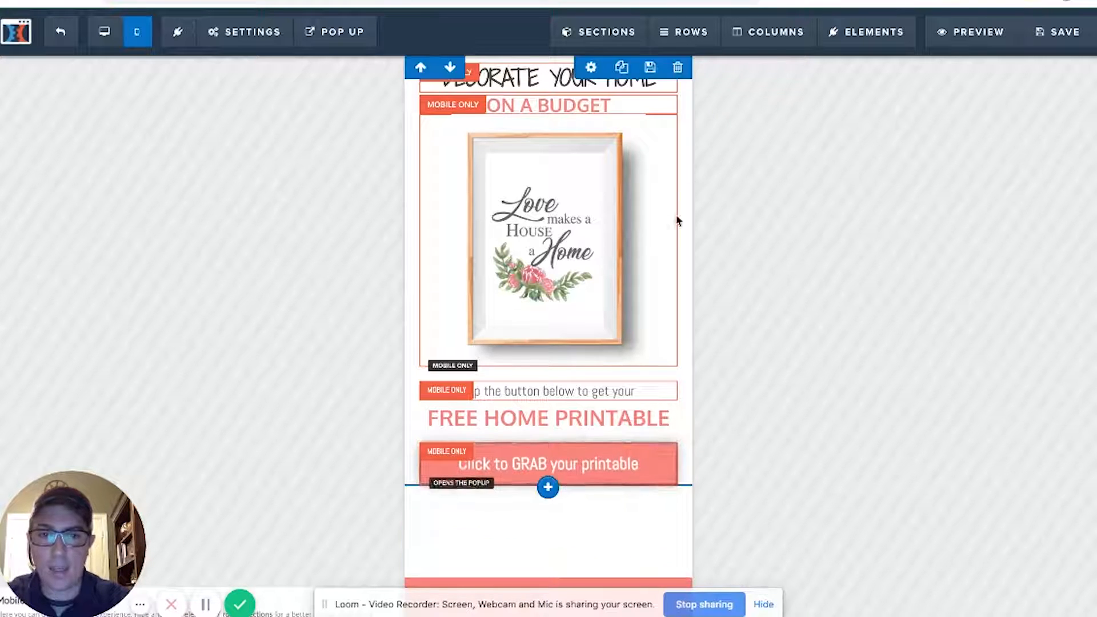
{"action": "left_click", "coordinate": [967, 31]}
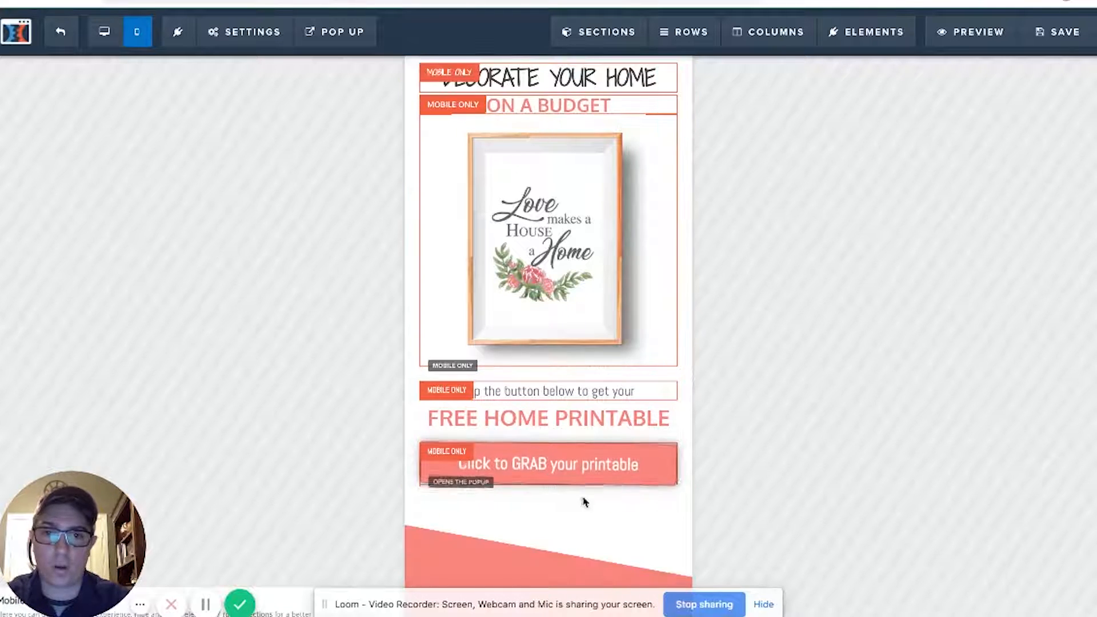
{"action": "key", "text": "ctrl+Tab"}
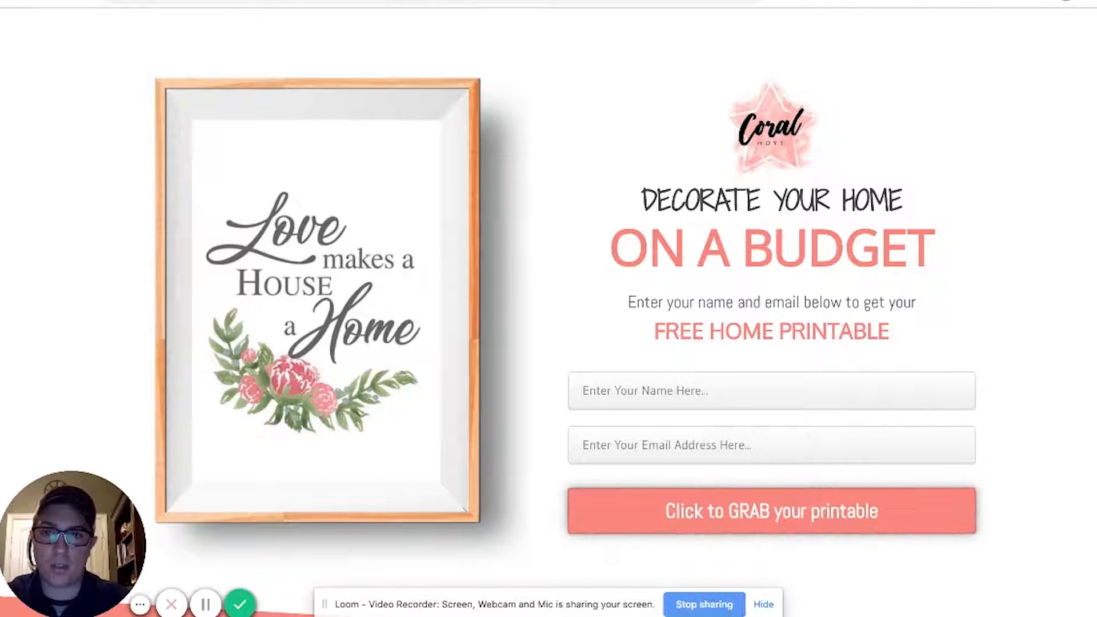
{"action": "key", "text": "ctrl+Tab"}
Show the page's pop-up optin form, look at its pop-up settings, and close the pop-up.
{"action": "left_click", "coordinate": [354, 24]}
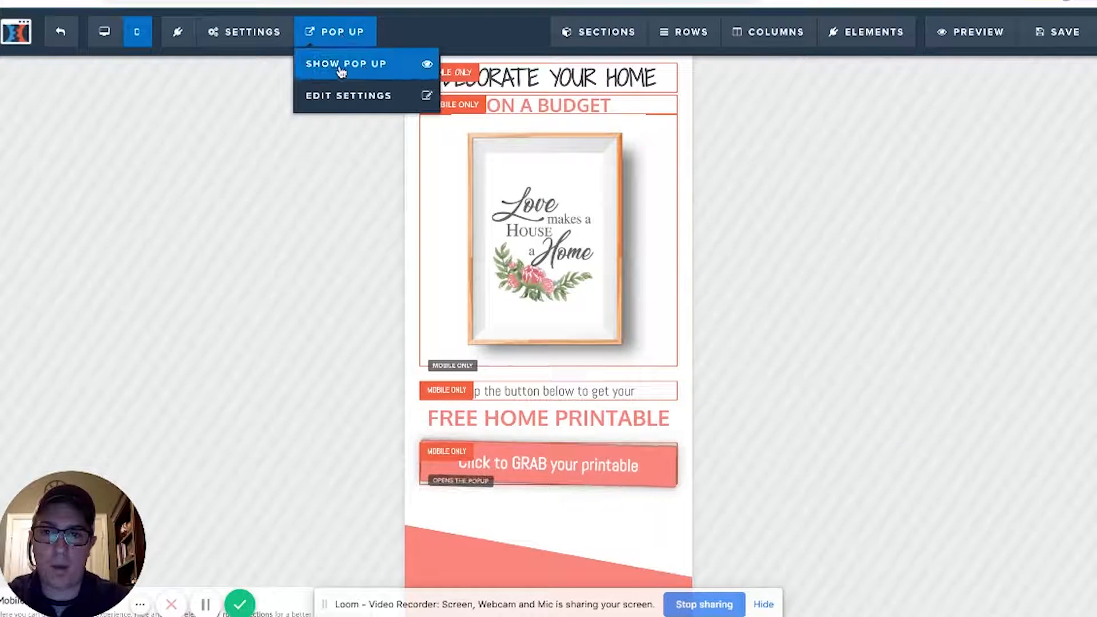
{"action": "left_click", "coordinate": [343, 65]}
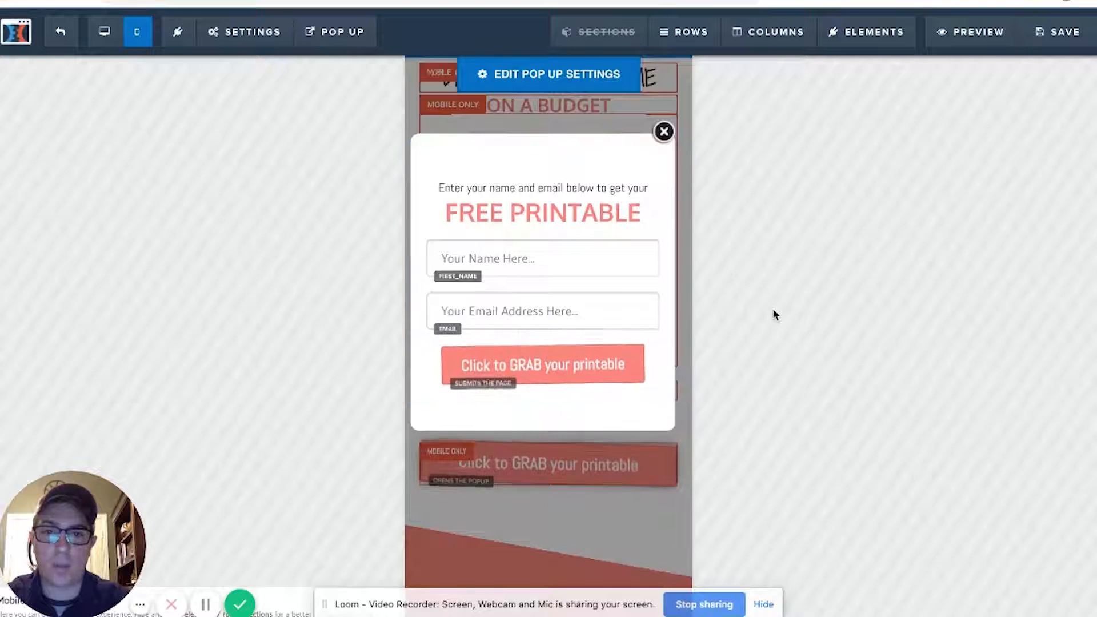
{"action": "left_click", "coordinate": [664, 132]}
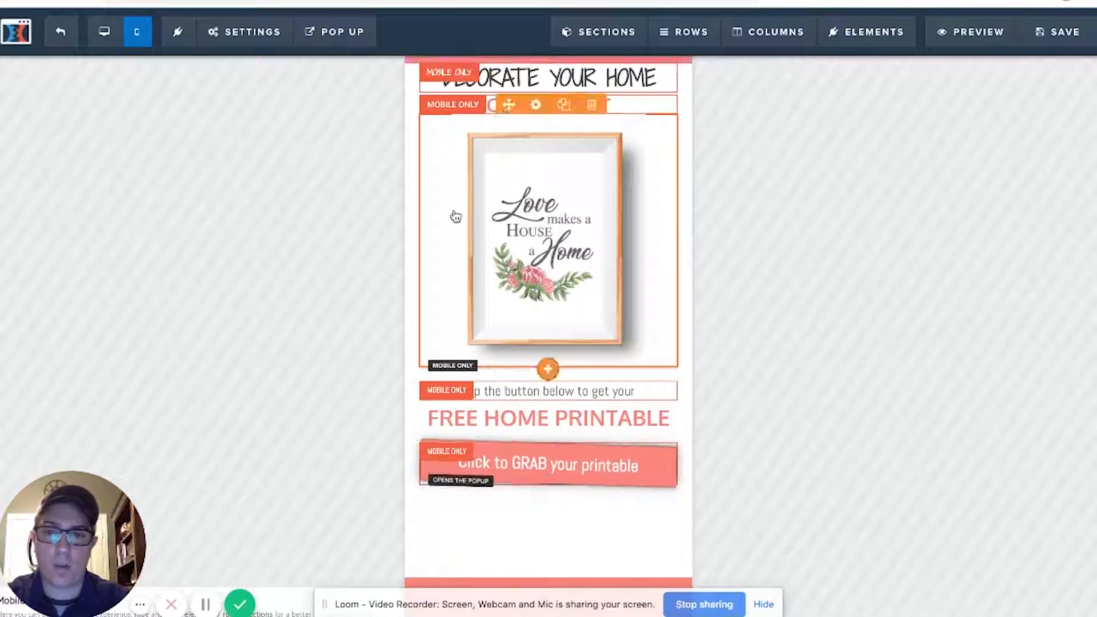
{"action": "mouse_move", "coordinate": [315, 31]}
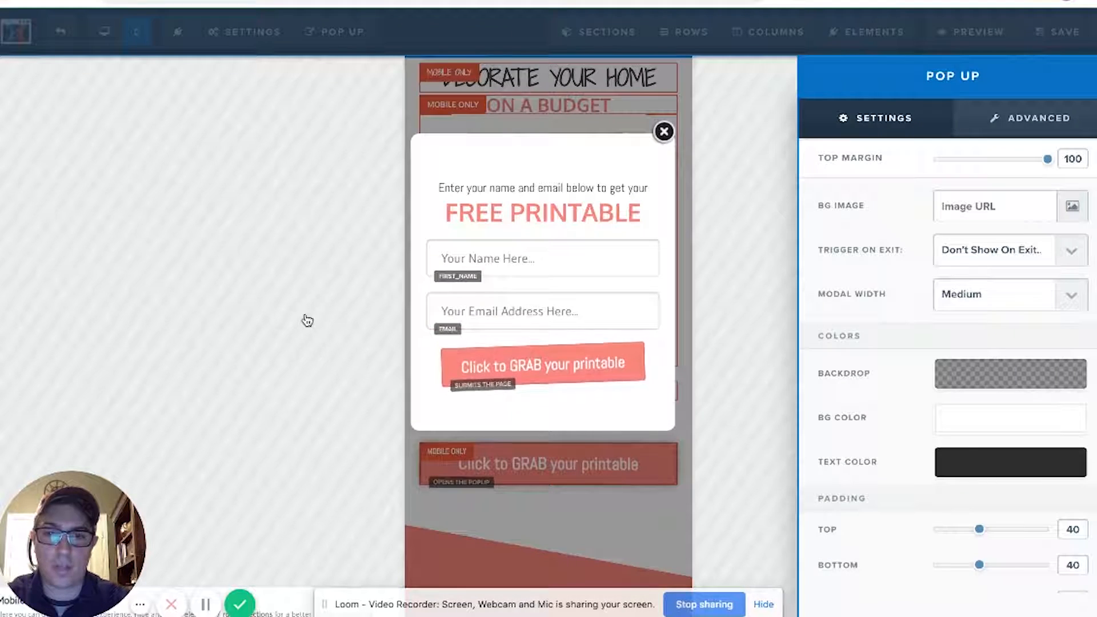
{"action": "left_click", "coordinate": [308, 320]}
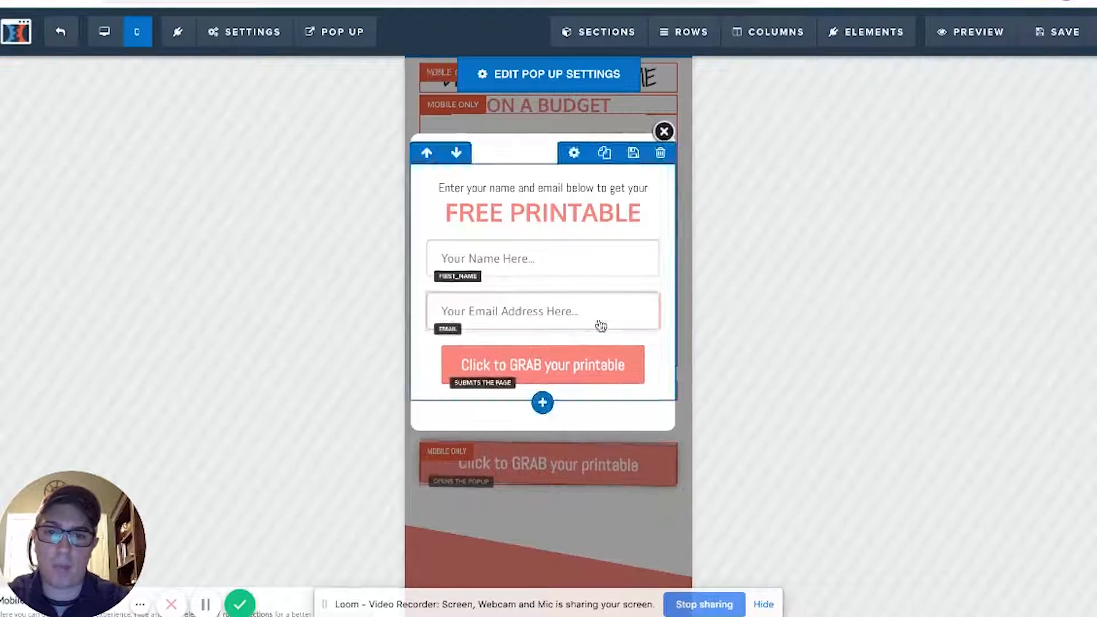
{"action": "left_click", "coordinate": [664, 131]}
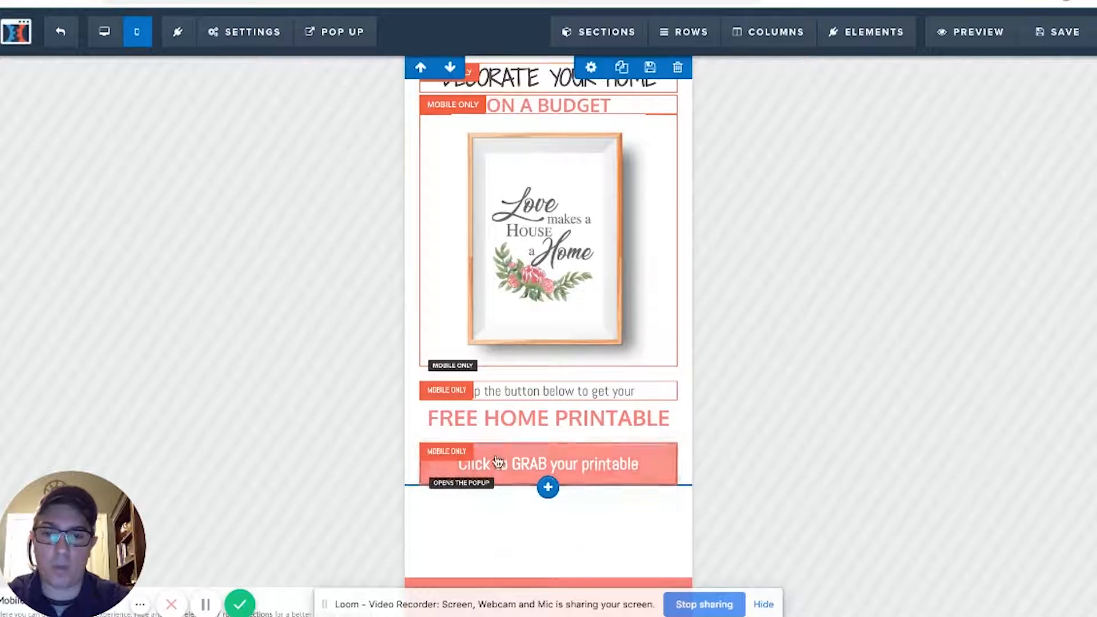
Switch the home printable page back to its desktop layout and look over its two-column section.
{"action": "left_click", "coordinate": [106, 33]}
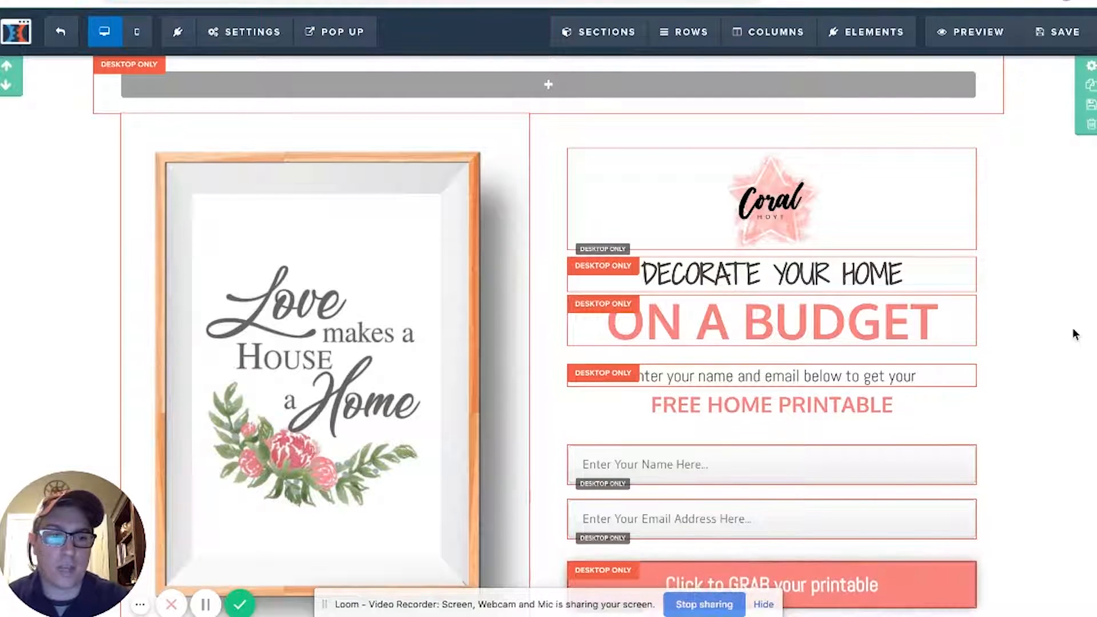
{"action": "scroll", "coordinate": [1073, 333], "scroll_direction": "down", "scroll_amount": 2}
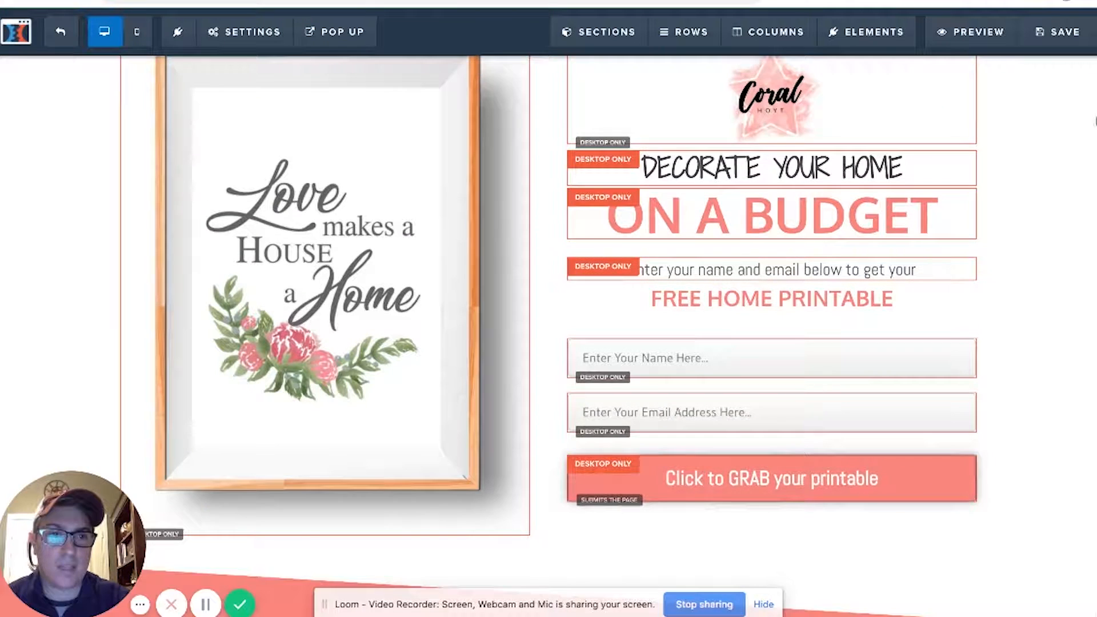
{"action": "scroll", "coordinate": [1086, 121], "scroll_direction": "up", "scroll_amount": 2}
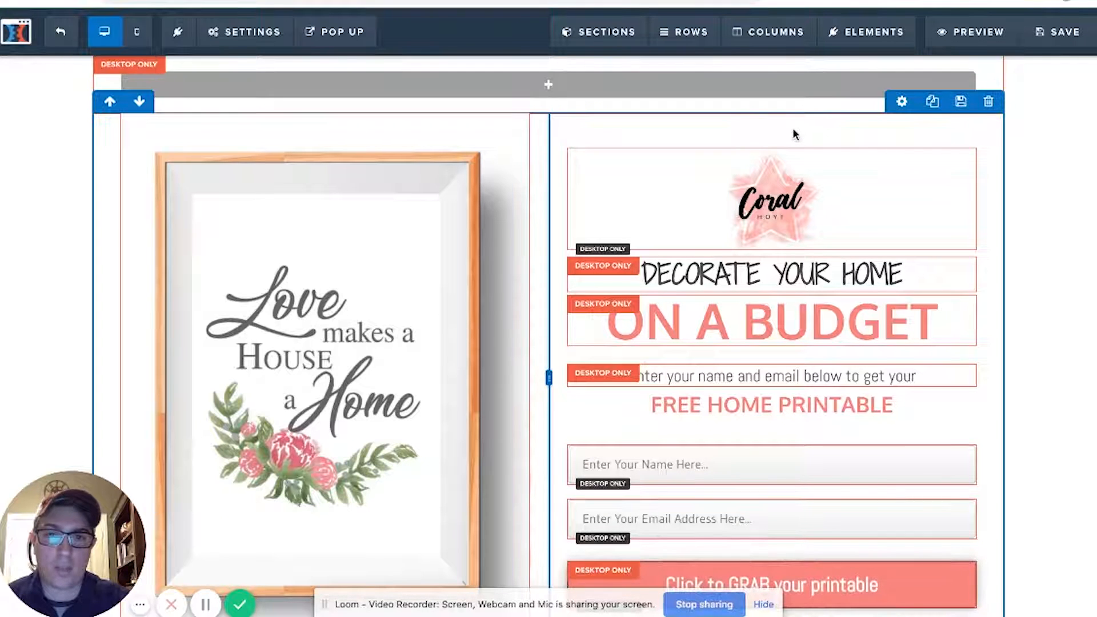
View the column layouts offered for a new row below the image and form row, and close them without adding one.
{"action": "scroll", "coordinate": [793, 134], "scroll_direction": "down", "scroll_amount": 2}
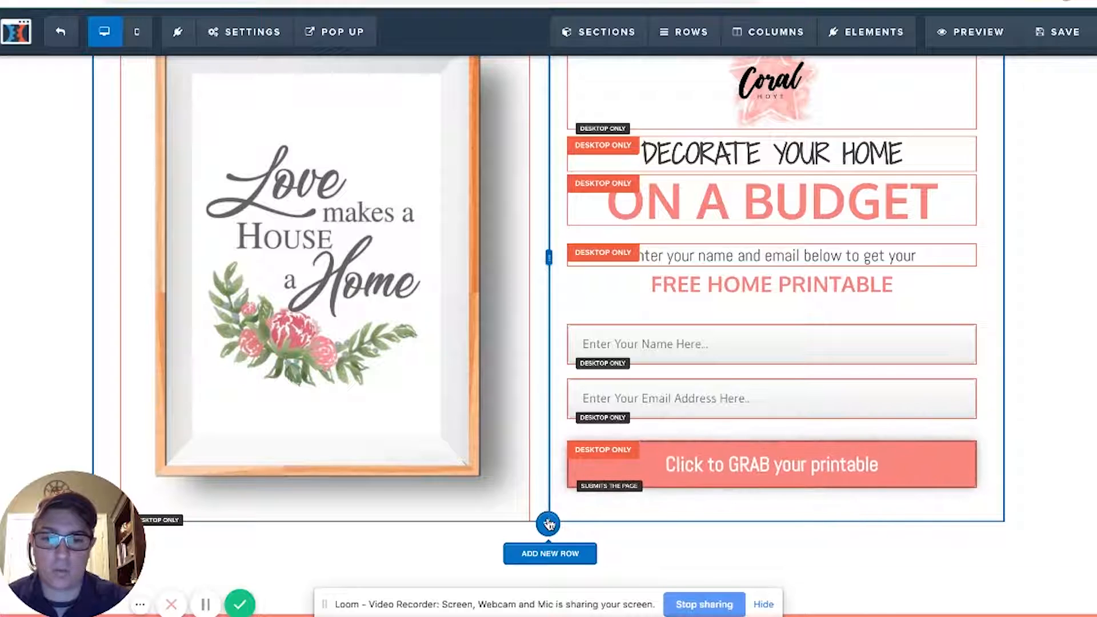
{"action": "left_click", "coordinate": [549, 524]}
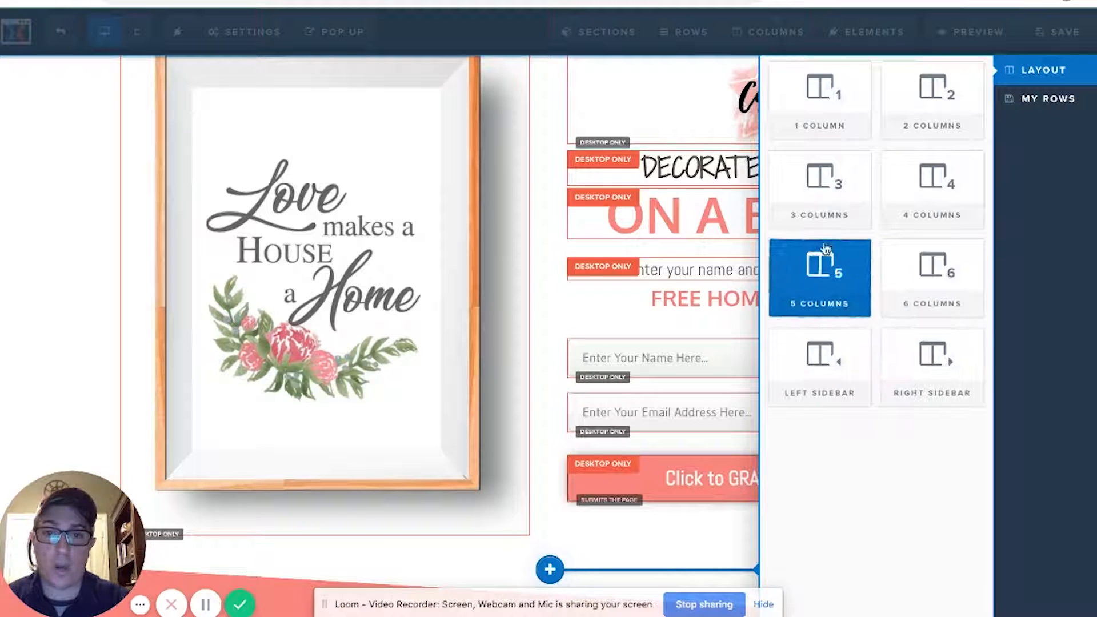
{"action": "left_click", "coordinate": [73, 263]}
{"action": "scroll", "coordinate": [747, 176], "scroll_direction": "up", "scroll_amount": 2}
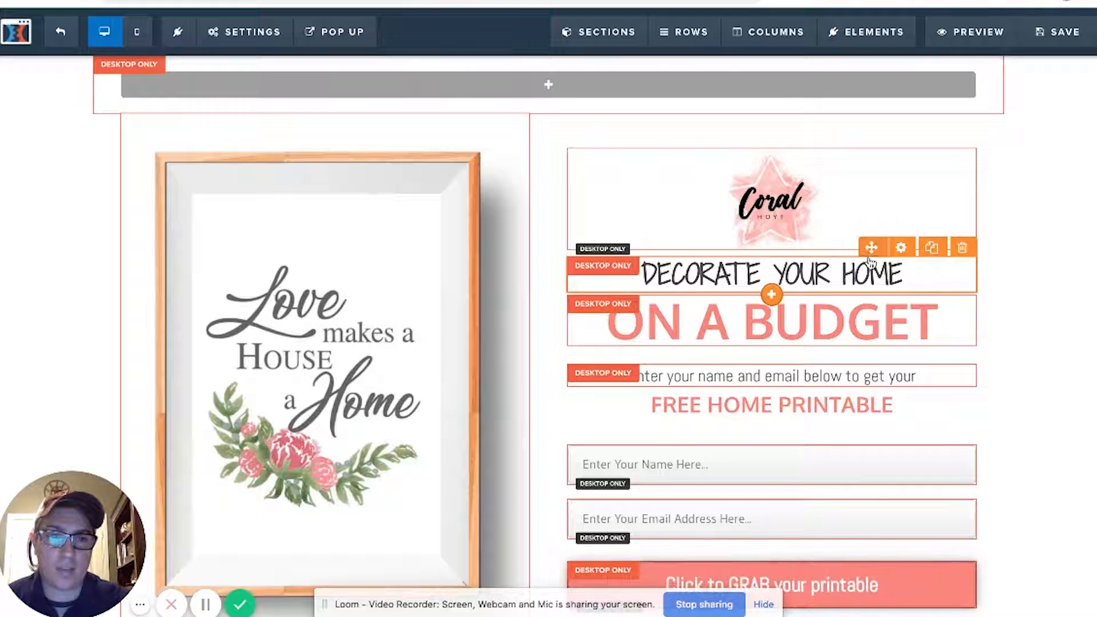
Move the "DECORATE YOUR HOME" headline above the Coral logo and back below it, and try adjusting the divider between the two columns.
{"action": "left_click_drag", "start_coordinate": [873, 248], "coordinate": [873, 157]}
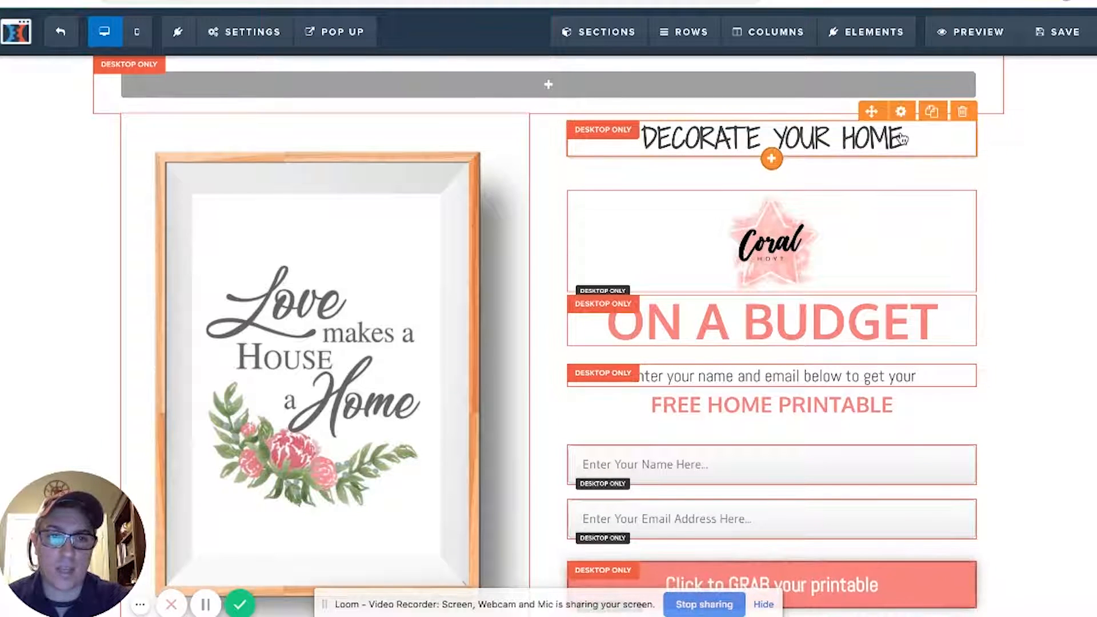
{"action": "left_click_drag", "start_coordinate": [872, 111], "coordinate": [861, 296]}
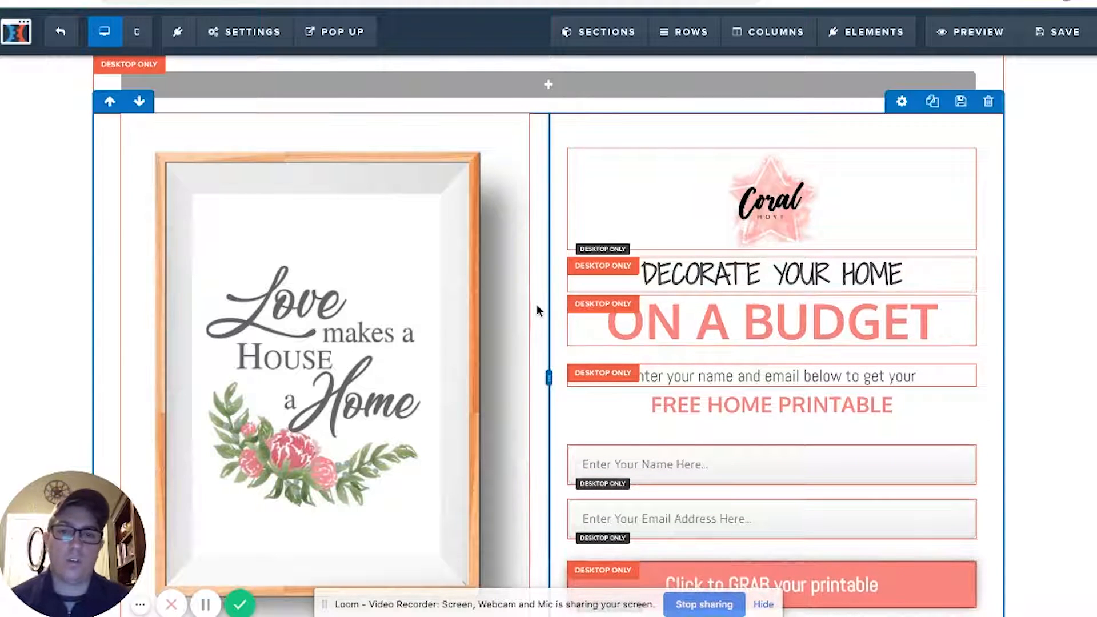
{"action": "left_click_drag", "start_coordinate": [549, 380], "coordinate": [584, 420]}
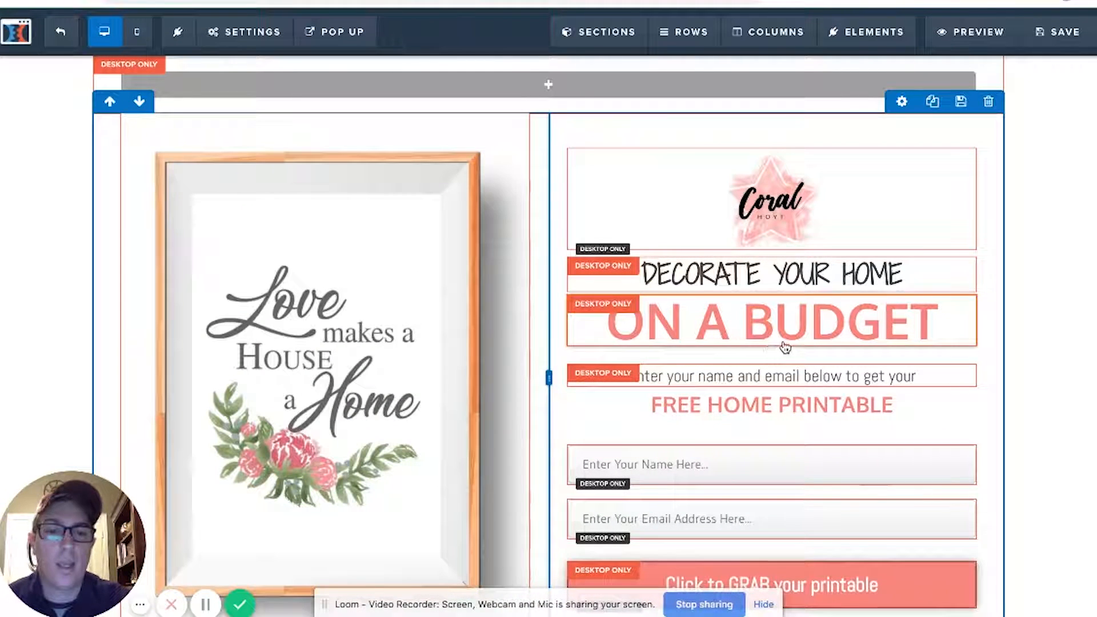
{"action": "left_click", "coordinate": [206, 604]}
{"action": "left_click", "coordinate": [205, 604]}
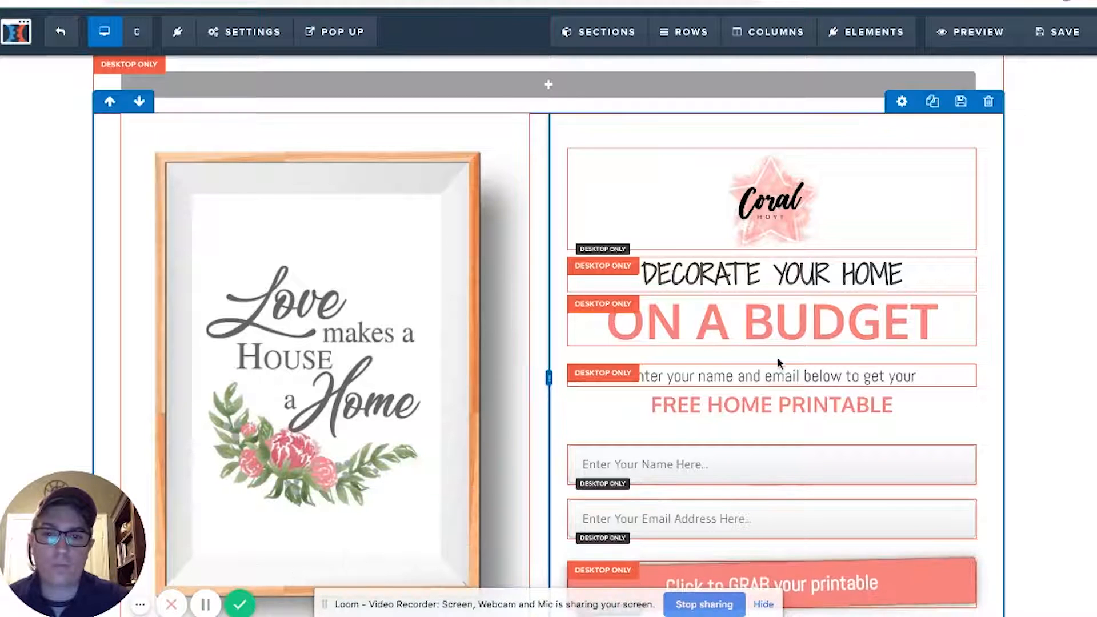
Add a Headline element directly below the framed print image.
{"action": "scroll", "coordinate": [779, 363], "scroll_direction": "down", "scroll_amount": 2}
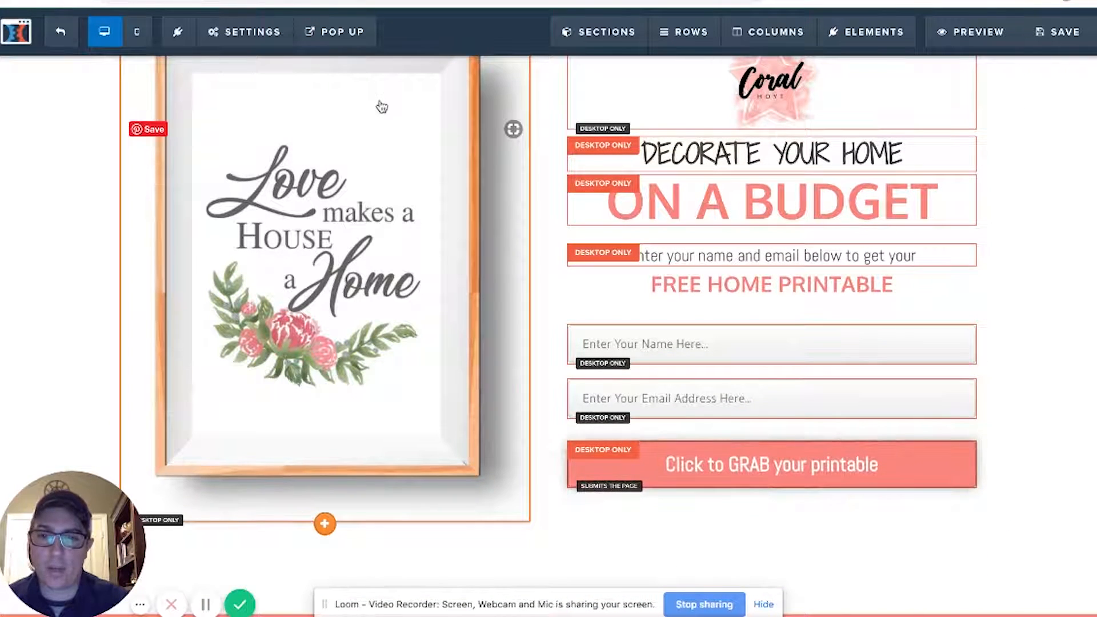
{"action": "scroll", "coordinate": [319, 529], "scroll_direction": "up", "scroll_amount": 1}
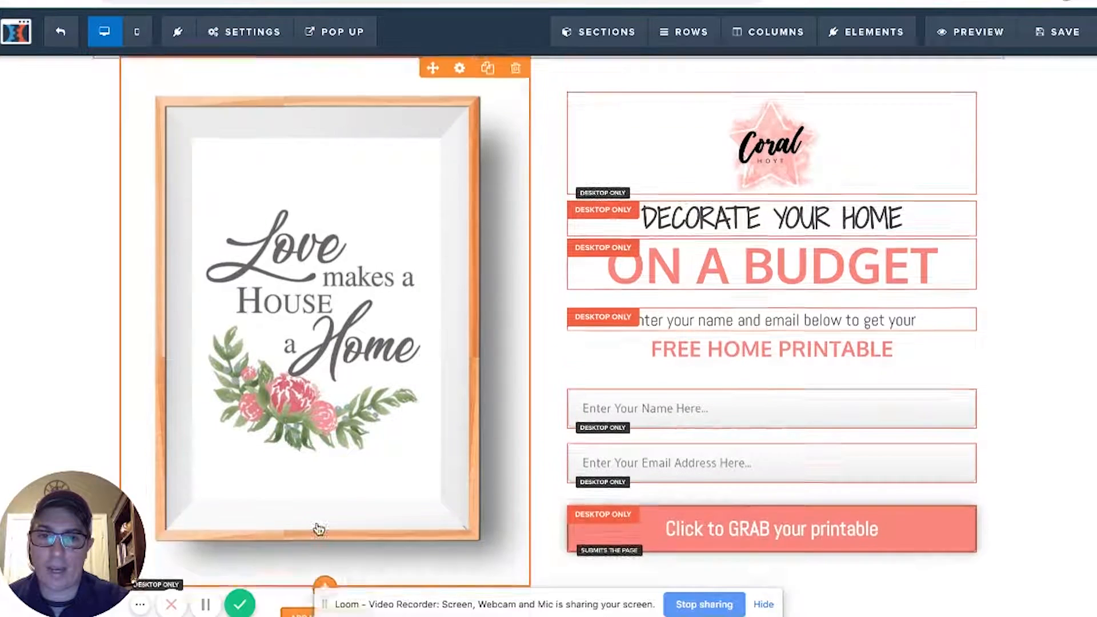
{"action": "scroll", "coordinate": [319, 528], "scroll_direction": "up", "scroll_amount": 1}
{"action": "scroll", "coordinate": [354, 463], "scroll_direction": "down", "scroll_amount": 2}
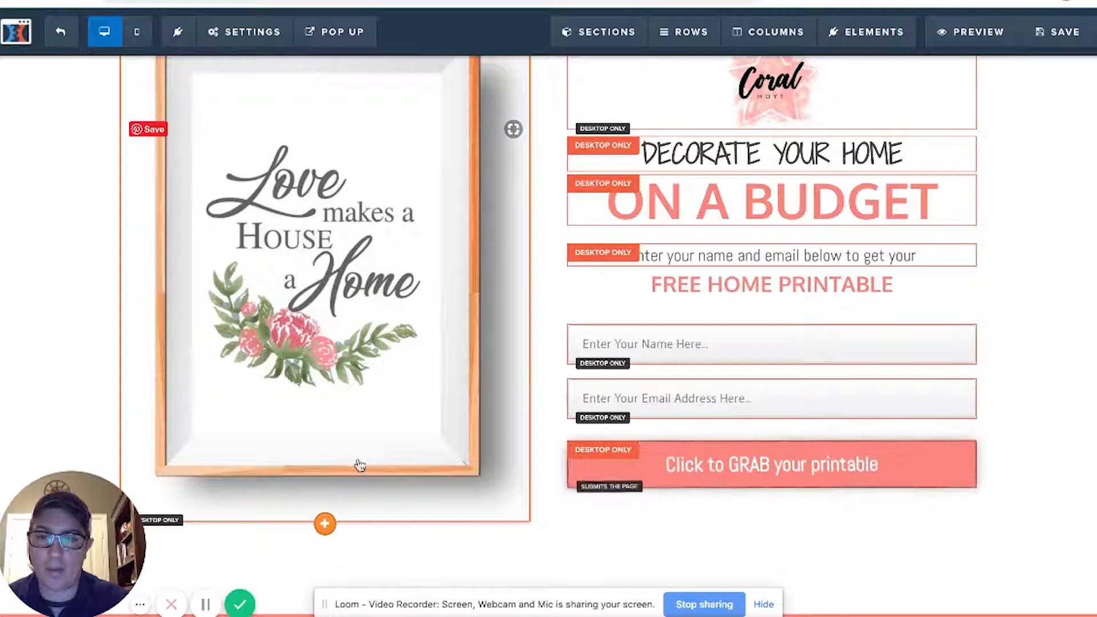
{"action": "left_click", "coordinate": [324, 523]}
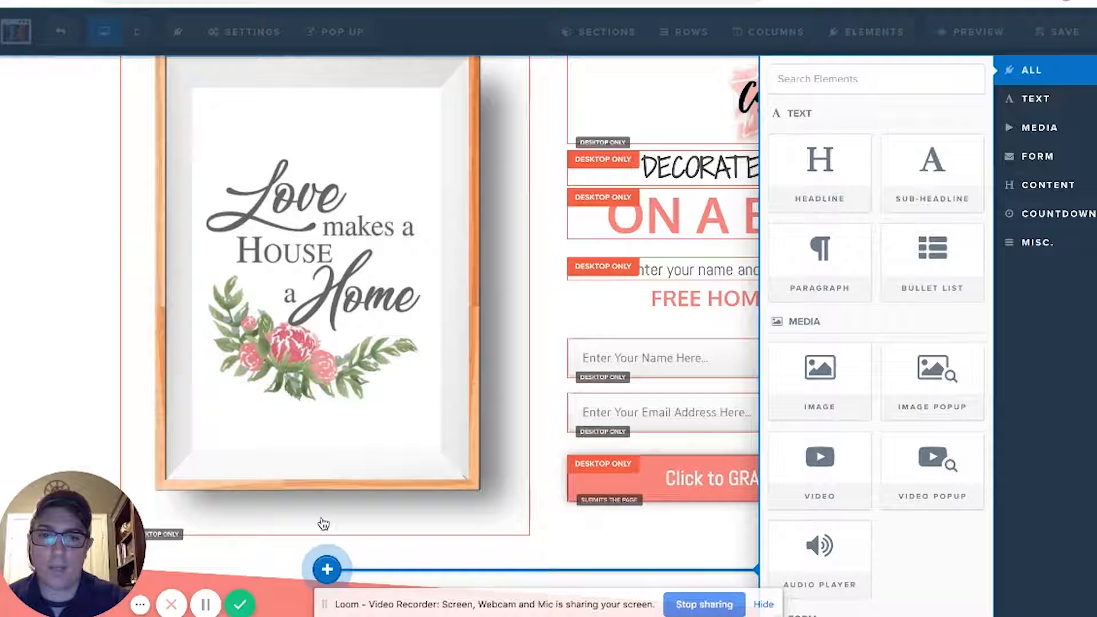
{"action": "left_click", "coordinate": [831, 189]}
{"action": "scroll", "coordinate": [355, 566], "scroll_direction": "down", "scroll_amount": 1}
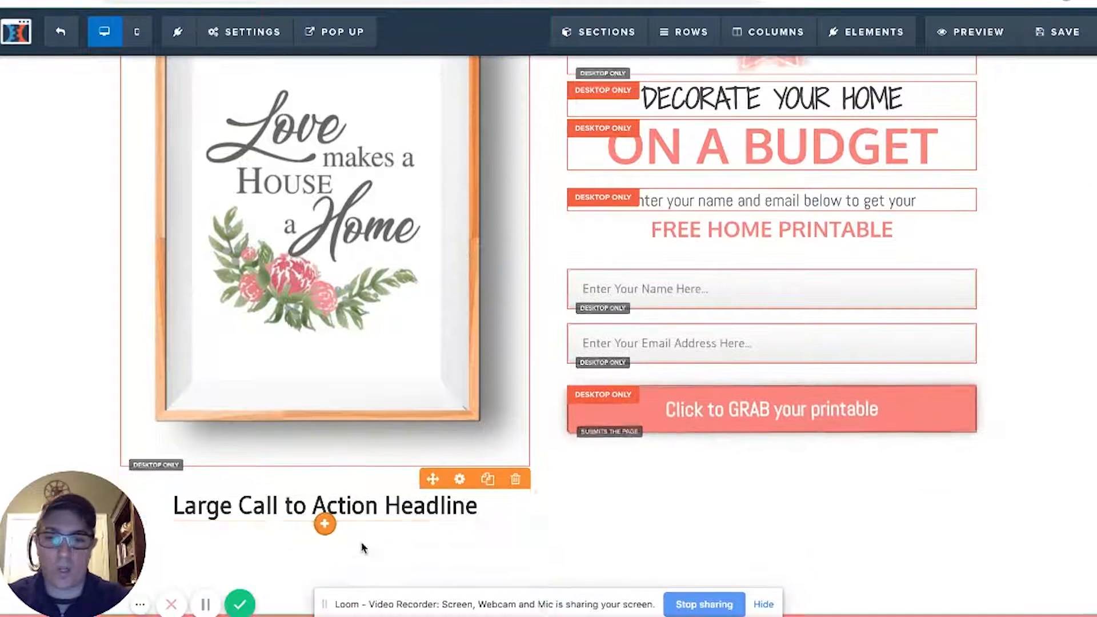
Replace the new headline's placeholder text with "adsjlhflsjkdhfsljkhdfkjl".
{"action": "left_click", "coordinate": [388, 513]}
{"action": "triple_click", "coordinate": [388, 509]}
{"action": "type", "text": "adsjlhflsjkdhfsljkhdfkjl"}
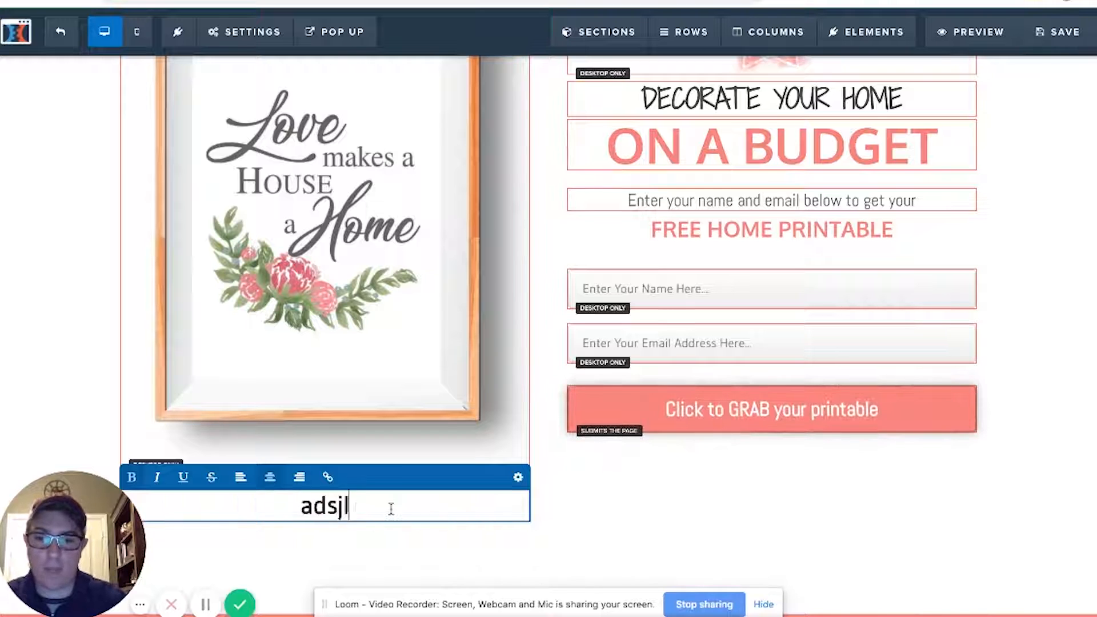
{"action": "scroll", "coordinate": [402, 508], "scroll_direction": "up", "scroll_amount": 1}
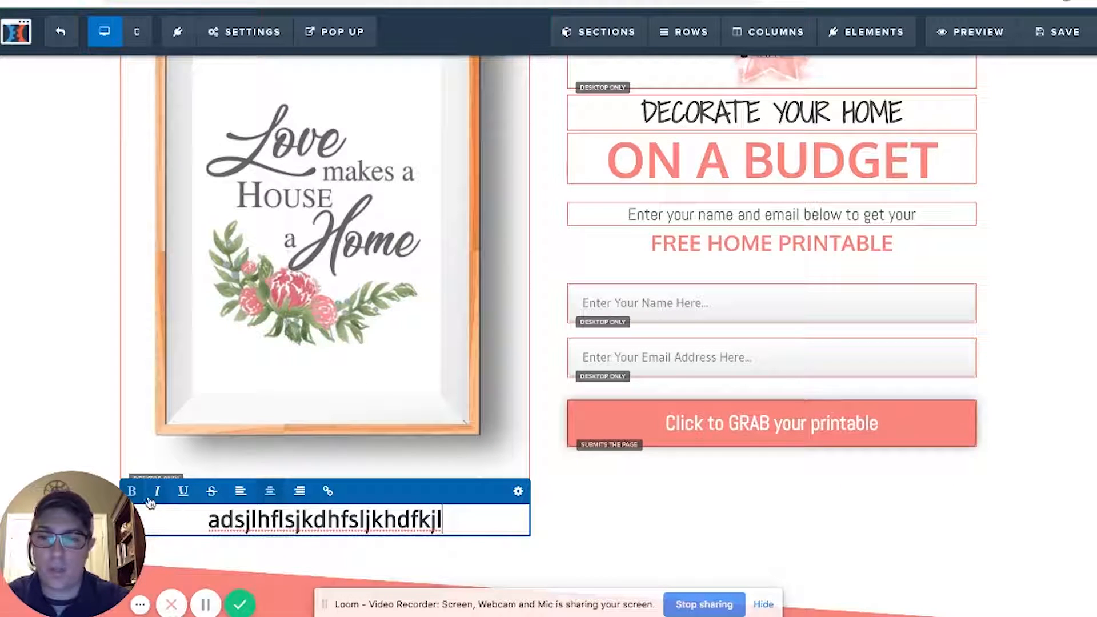
Style the new headline with a blue bold color, font size 54, the Oswald font family and a top margin of 40.
{"action": "left_click", "coordinate": [518, 493]}
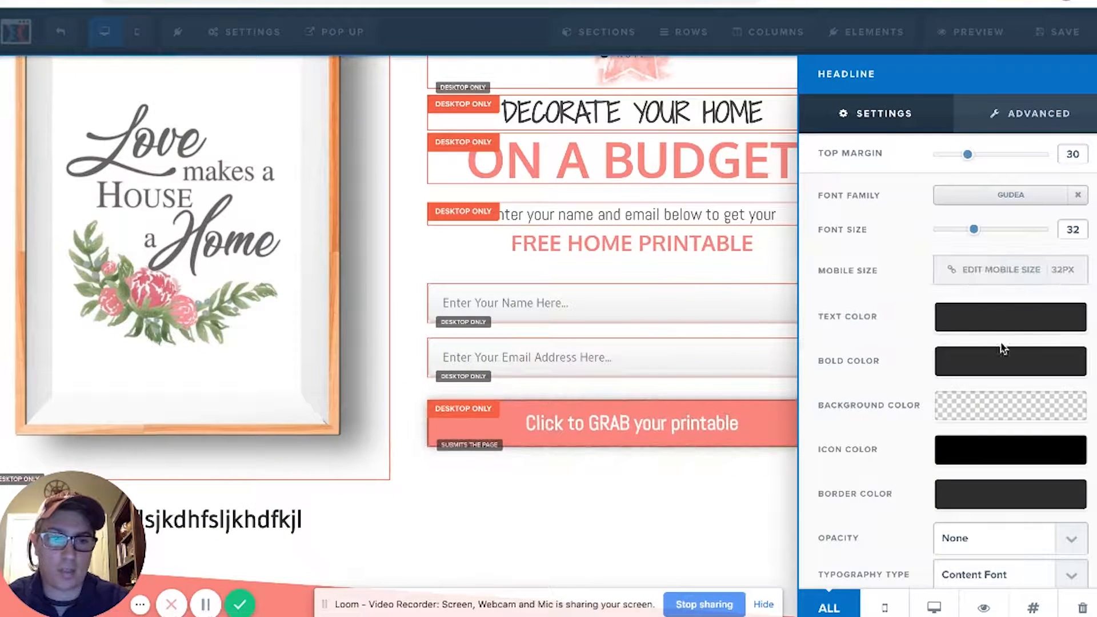
{"action": "left_click", "coordinate": [990, 358]}
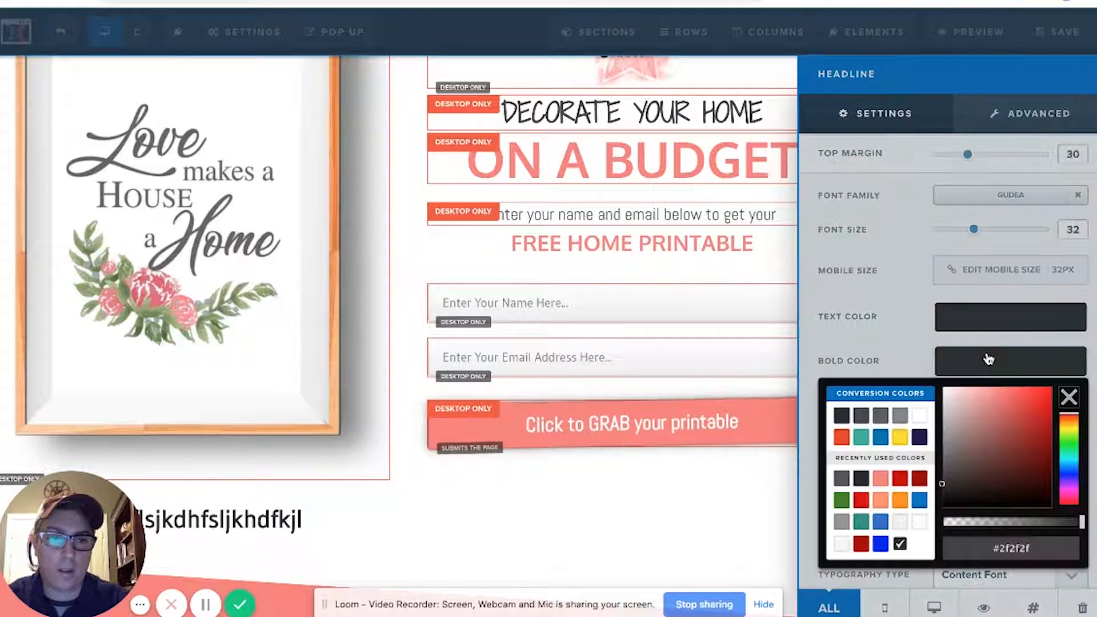
{"action": "left_click", "coordinate": [880, 438]}
{"action": "left_click", "coordinate": [928, 364]}
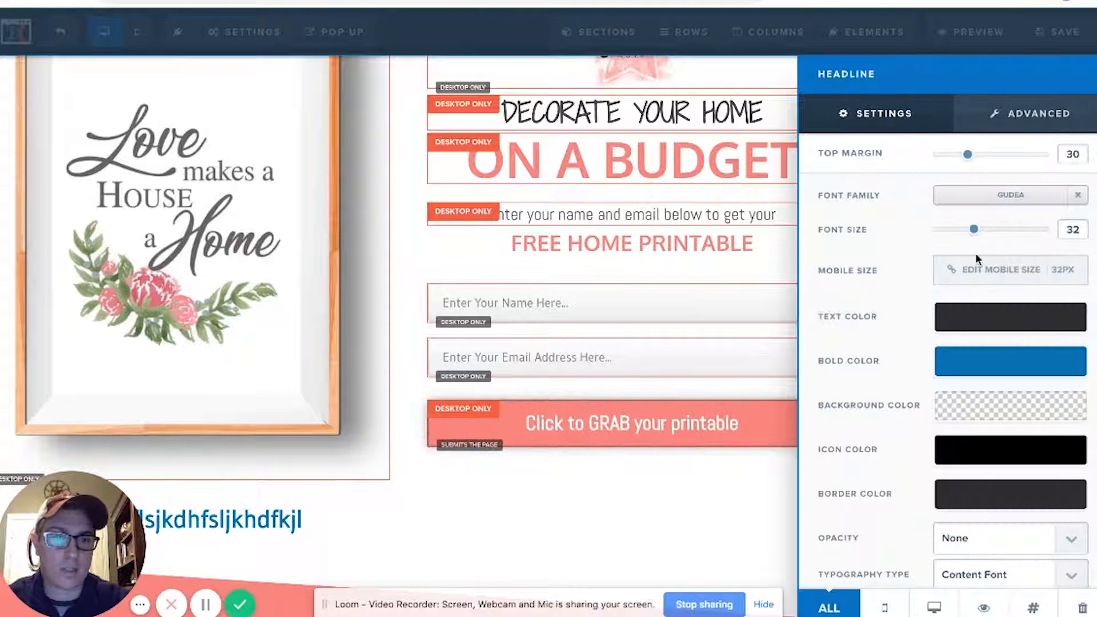
{"action": "left_click_drag", "start_coordinate": [975, 232], "coordinate": [1015, 233]}
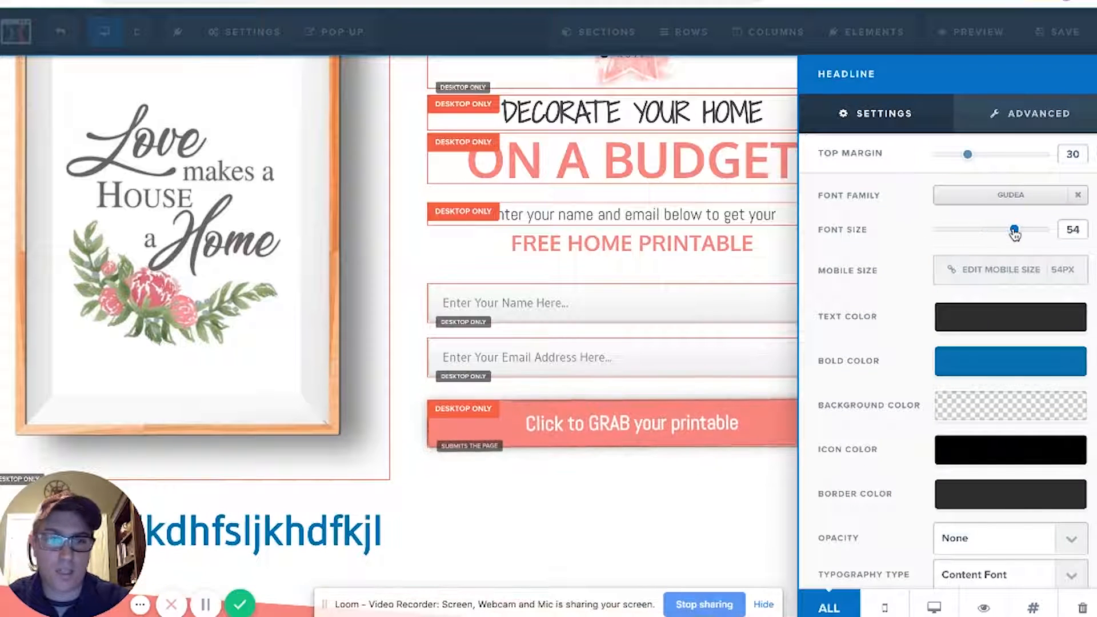
{"action": "left_click", "coordinate": [1041, 200]}
{"action": "left_click", "coordinate": [1000, 363]}
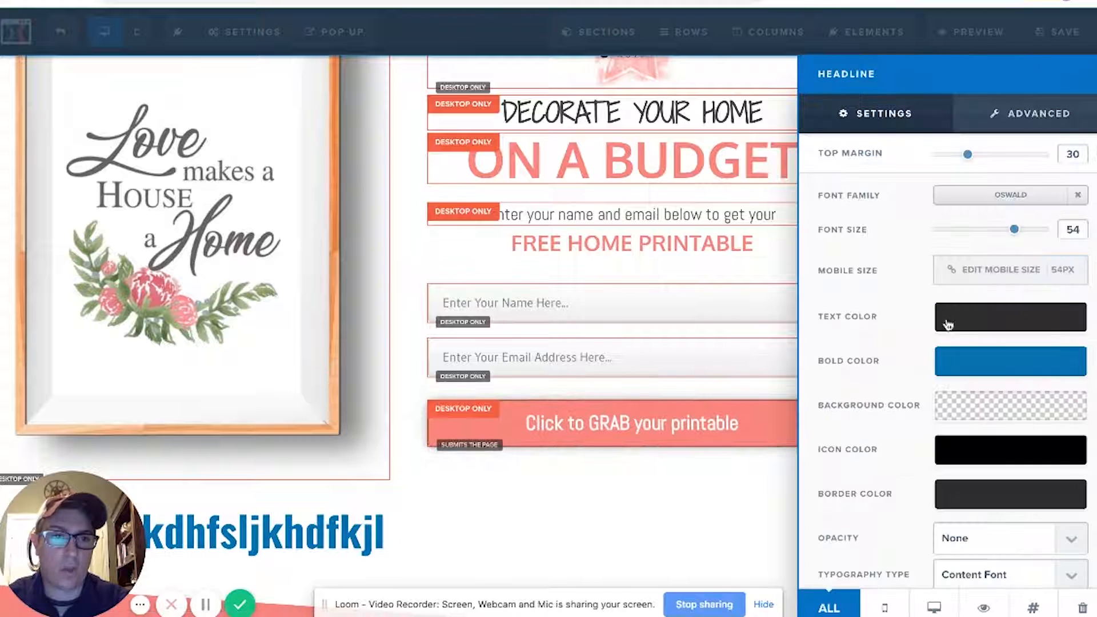
{"action": "left_click_drag", "start_coordinate": [969, 155], "coordinate": [982, 175]}
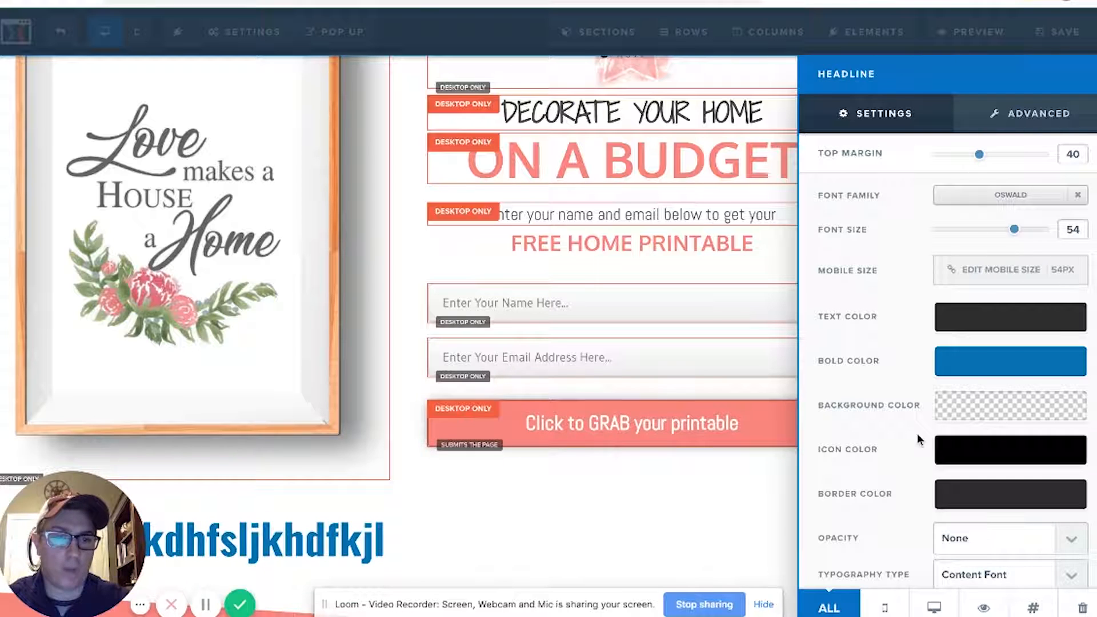
Examine the headline's remaining settings and advanced style options, such as line height, padding and borders, and close the settings.
{"action": "scroll", "coordinate": [918, 440], "scroll_direction": "down", "scroll_amount": 1}
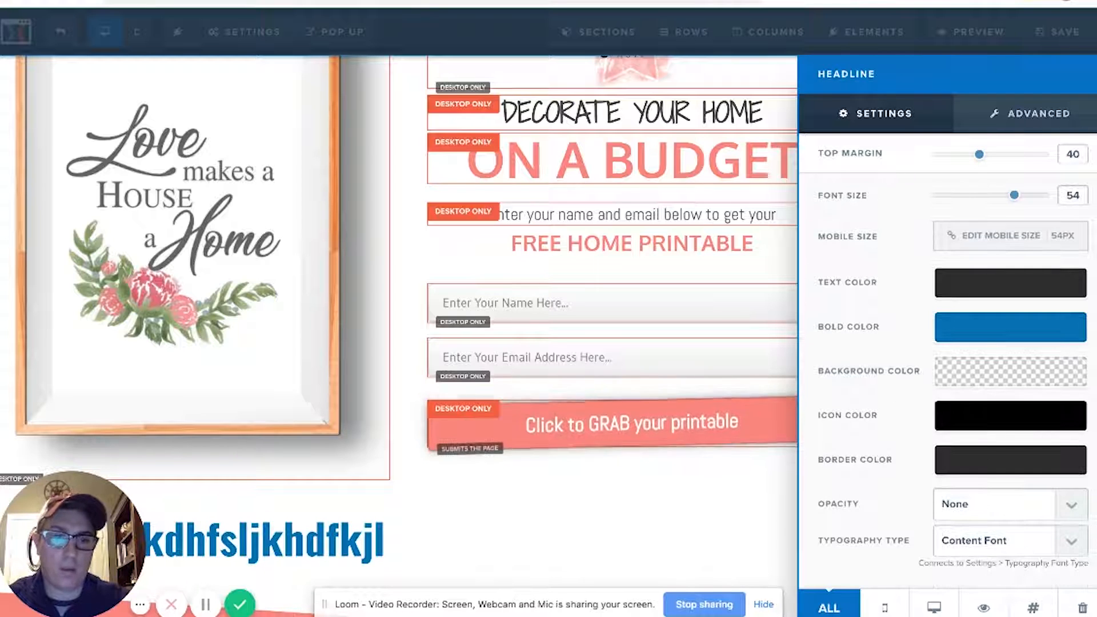
{"action": "left_click", "coordinate": [1050, 127]}
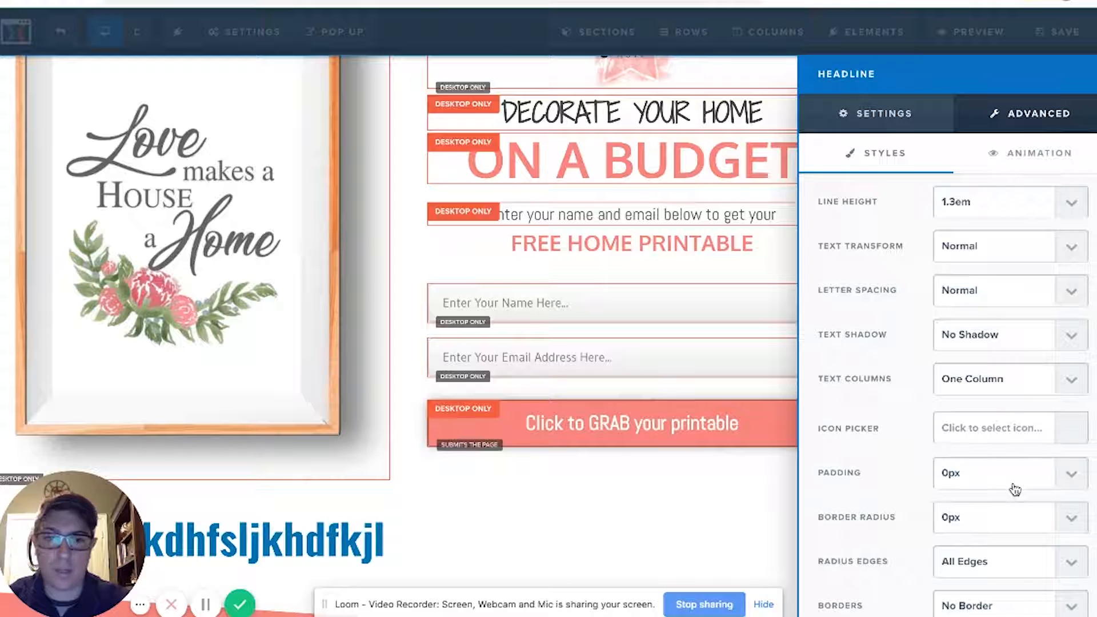
{"action": "scroll", "coordinate": [1012, 489], "scroll_direction": "down", "scroll_amount": 3}
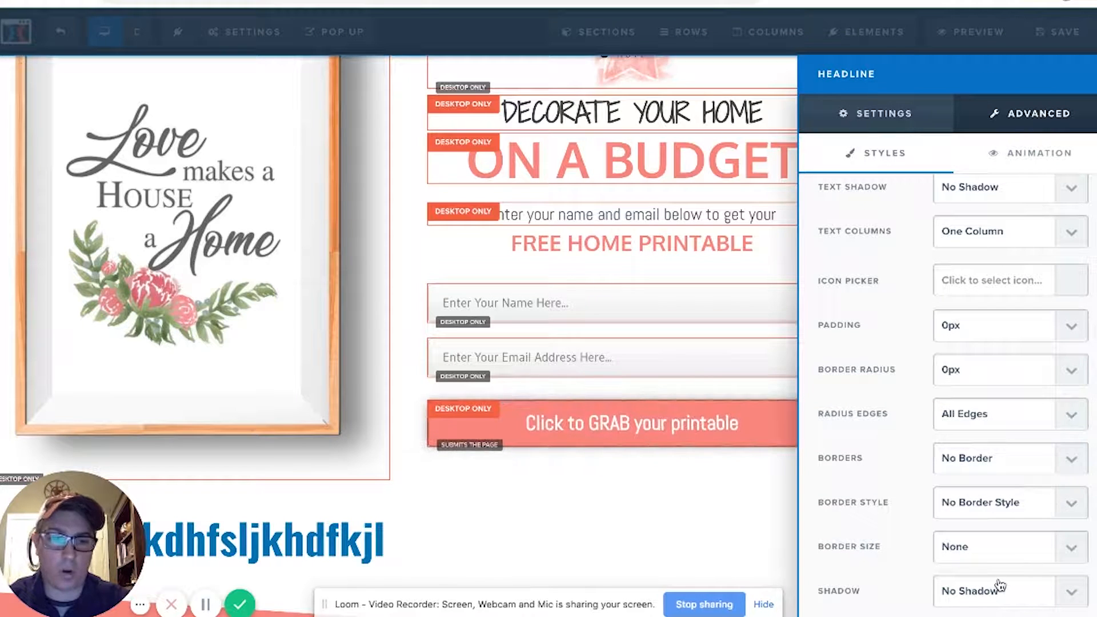
{"action": "left_click", "coordinate": [287, 542]}
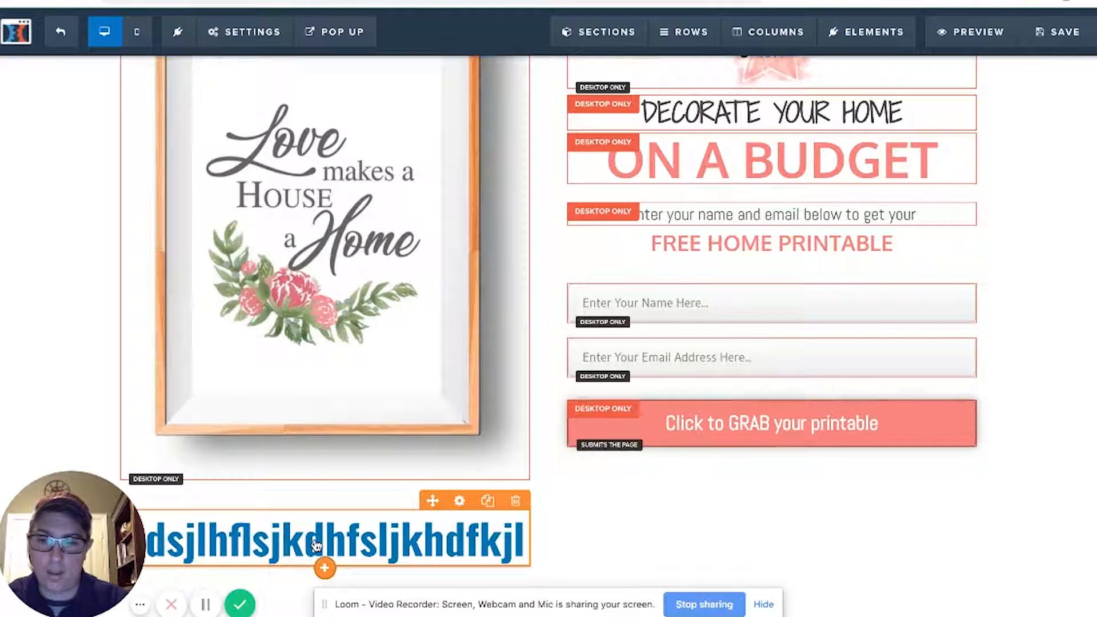
Move the new headline above the framed print image, view the page in its separate browser tab, and return to the editor.
{"action": "left_click_drag", "start_coordinate": [349, 153], "coordinate": [320, 162]}
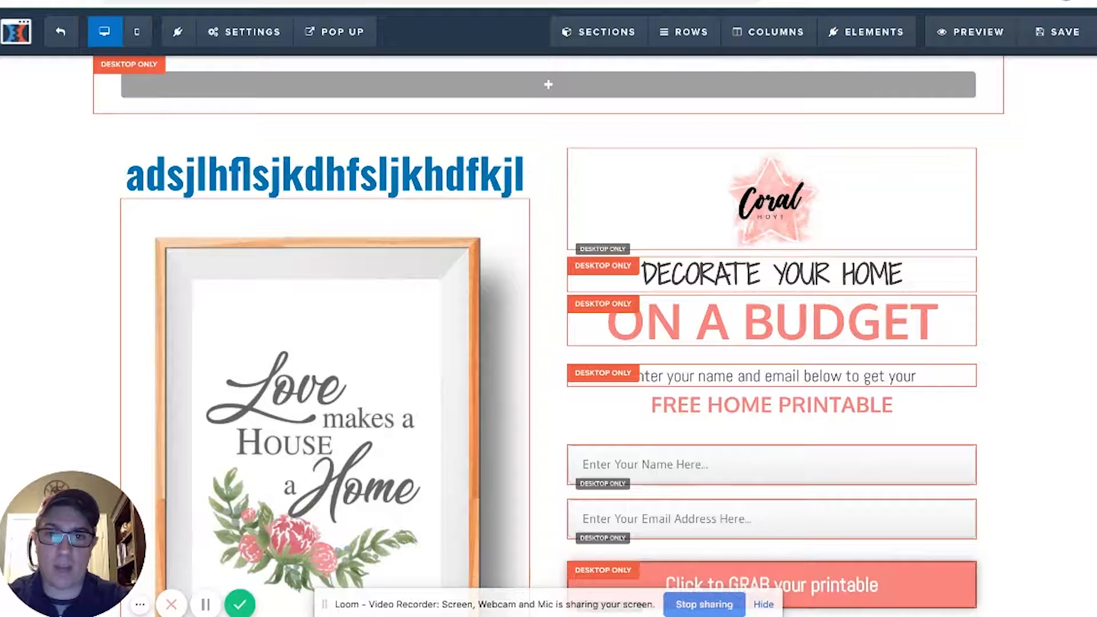
{"action": "left_click", "coordinate": [723, 1]}
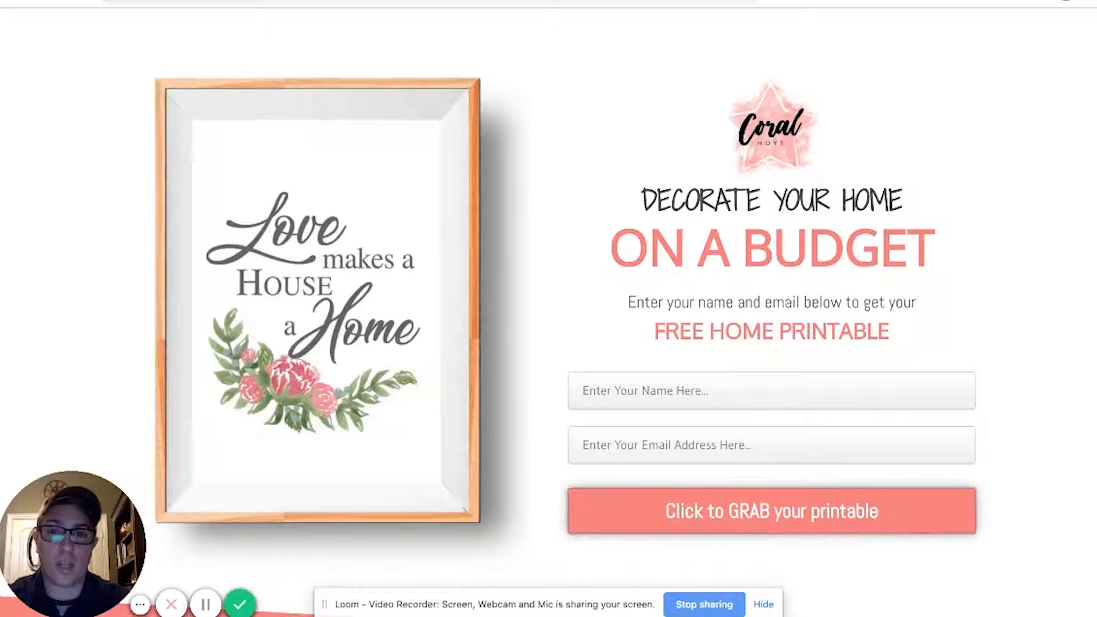
{"action": "key", "text": "ctrl+shift+Tab"}
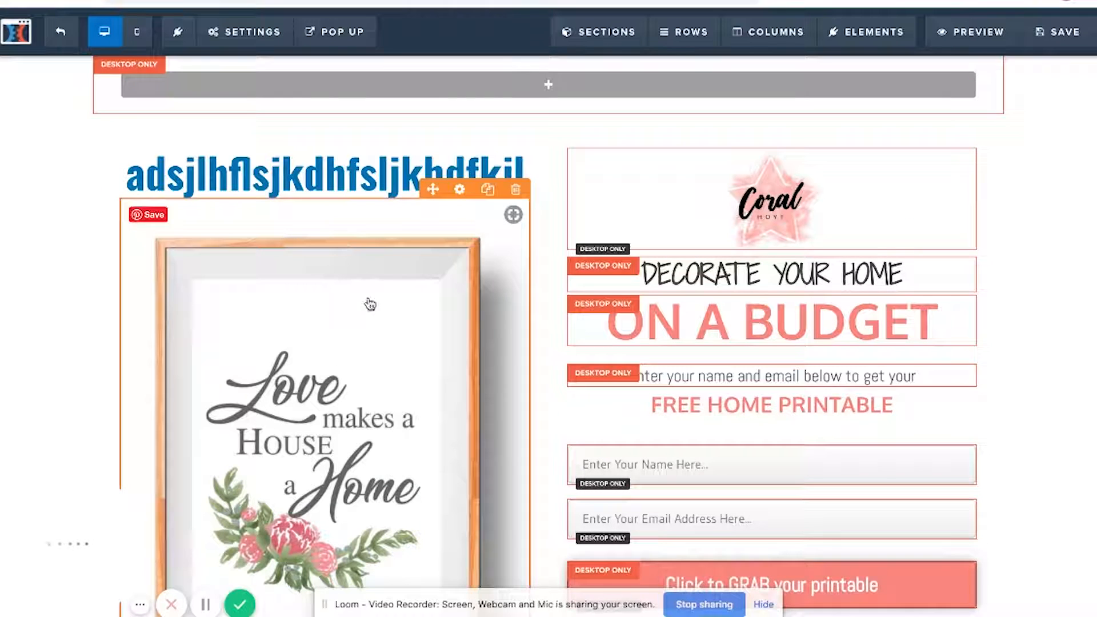
Clone the blue headline above the framed print image, and delete both copies.
{"action": "left_click", "coordinate": [481, 165]}
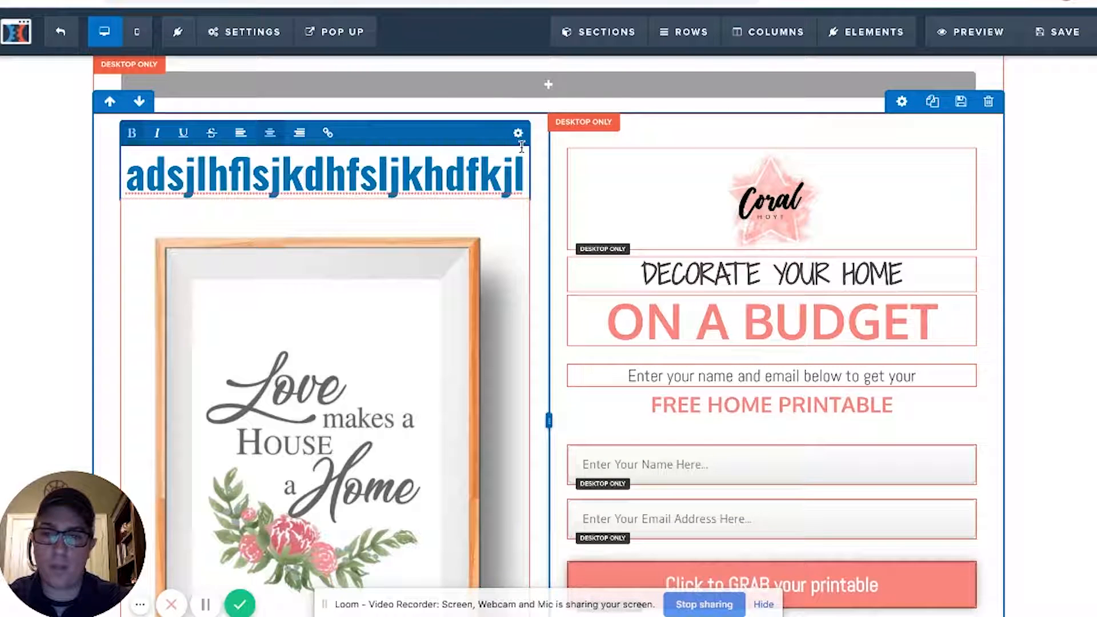
{"action": "left_click", "coordinate": [49, 240]}
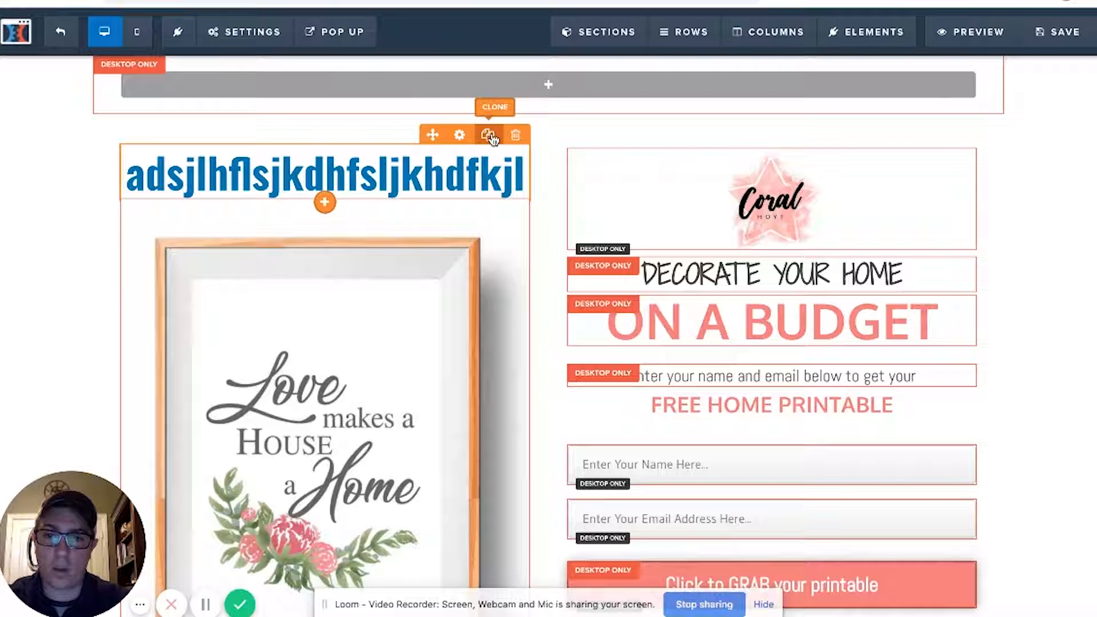
{"action": "left_click", "coordinate": [490, 135]}
{"action": "left_click", "coordinate": [516, 135]}
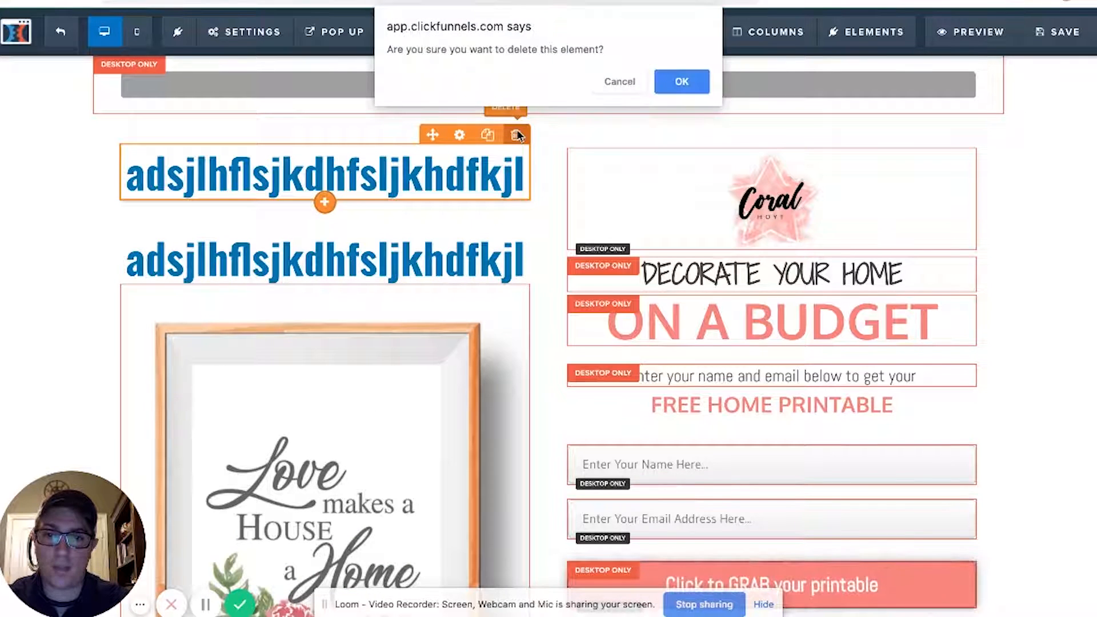
{"action": "left_click", "coordinate": [679, 82]}
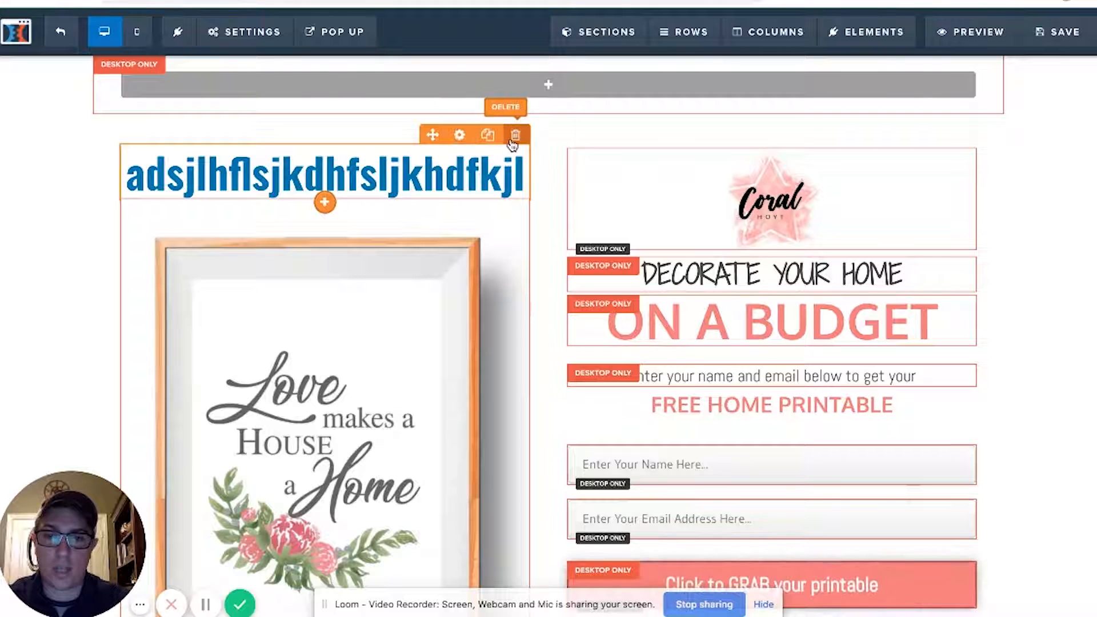
{"action": "left_click", "coordinate": [514, 137]}
{"action": "left_click", "coordinate": [682, 80]}
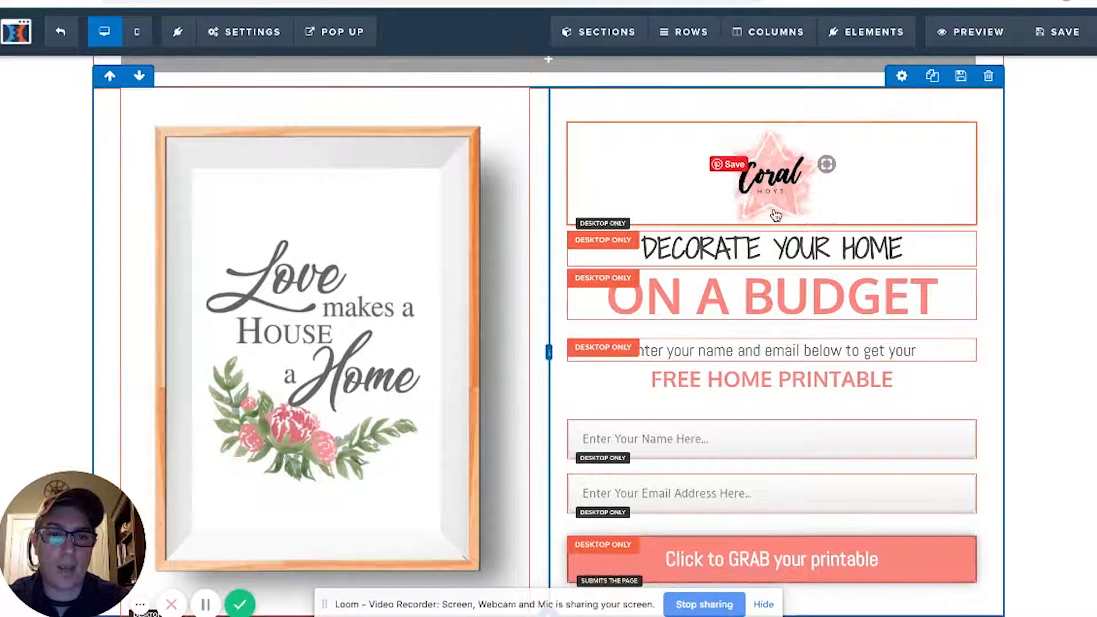
Browse the library of elements insertable below the logo, from text and media to form, countdown, content and miscellaneous blocks, and close it.
{"action": "left_click", "coordinate": [771, 224]}
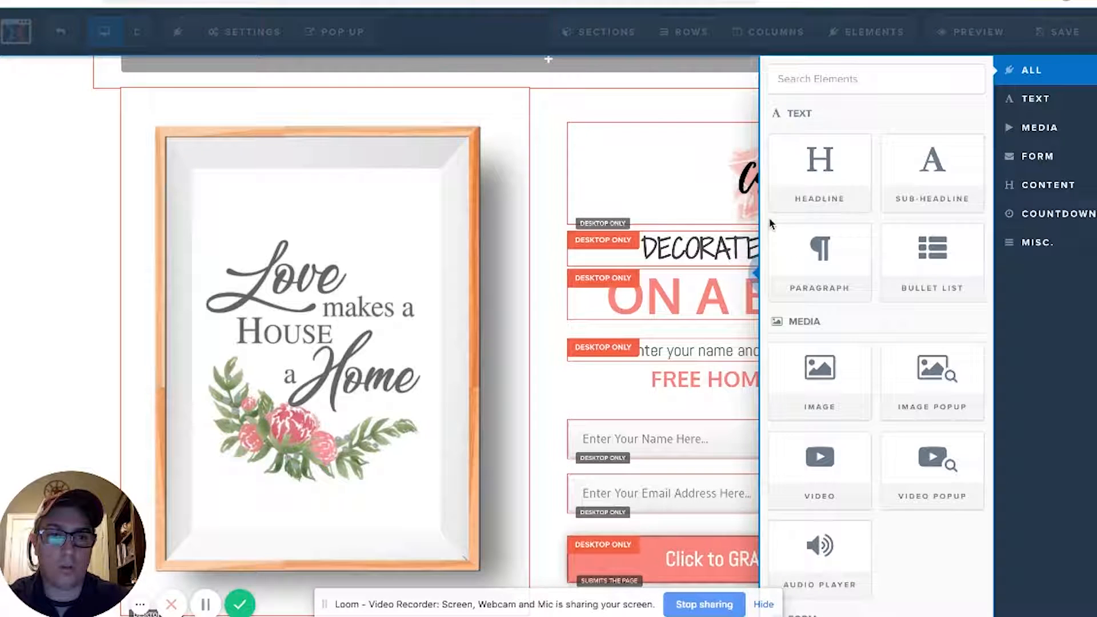
{"action": "scroll", "coordinate": [853, 271], "scroll_direction": "down", "scroll_amount": 1}
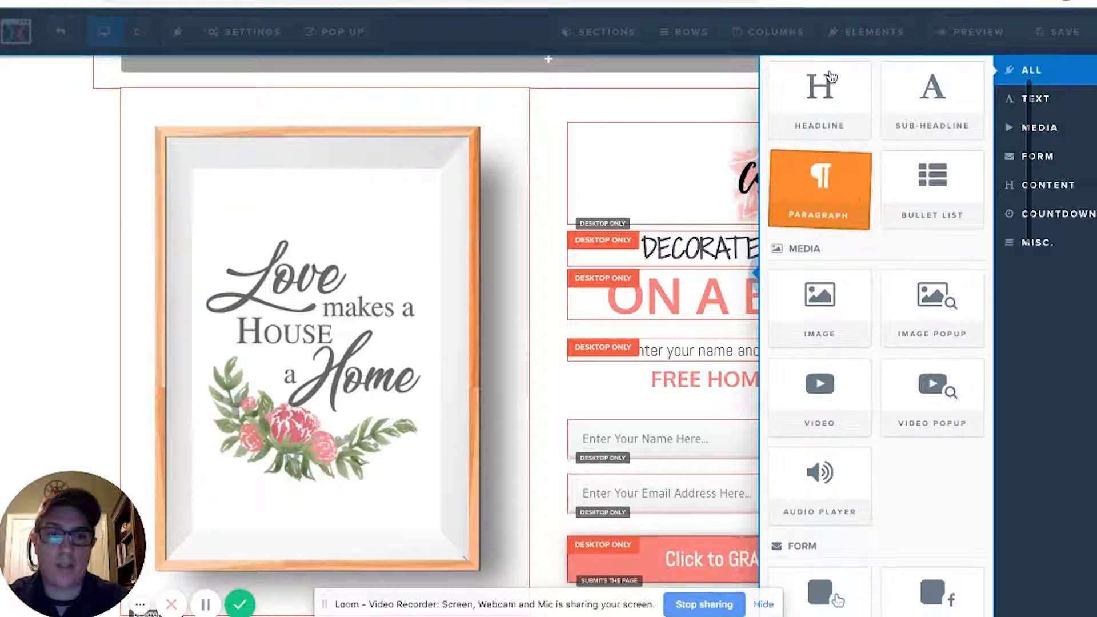
{"action": "scroll", "coordinate": [823, 300], "scroll_direction": "down", "scroll_amount": 2}
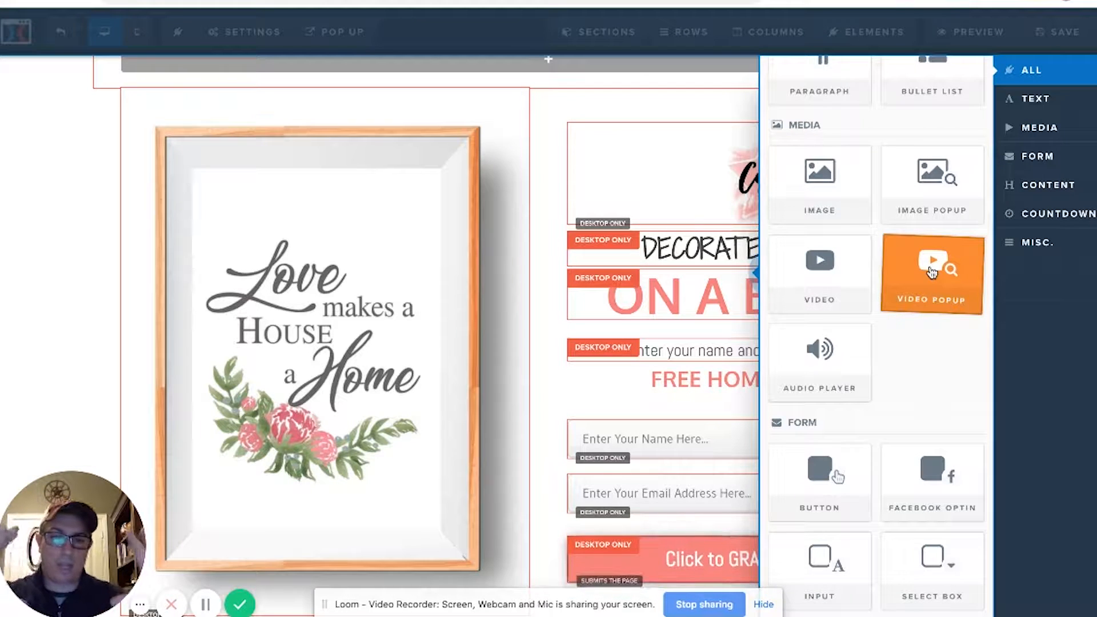
{"action": "scroll", "coordinate": [883, 422], "scroll_direction": "down", "scroll_amount": 3}
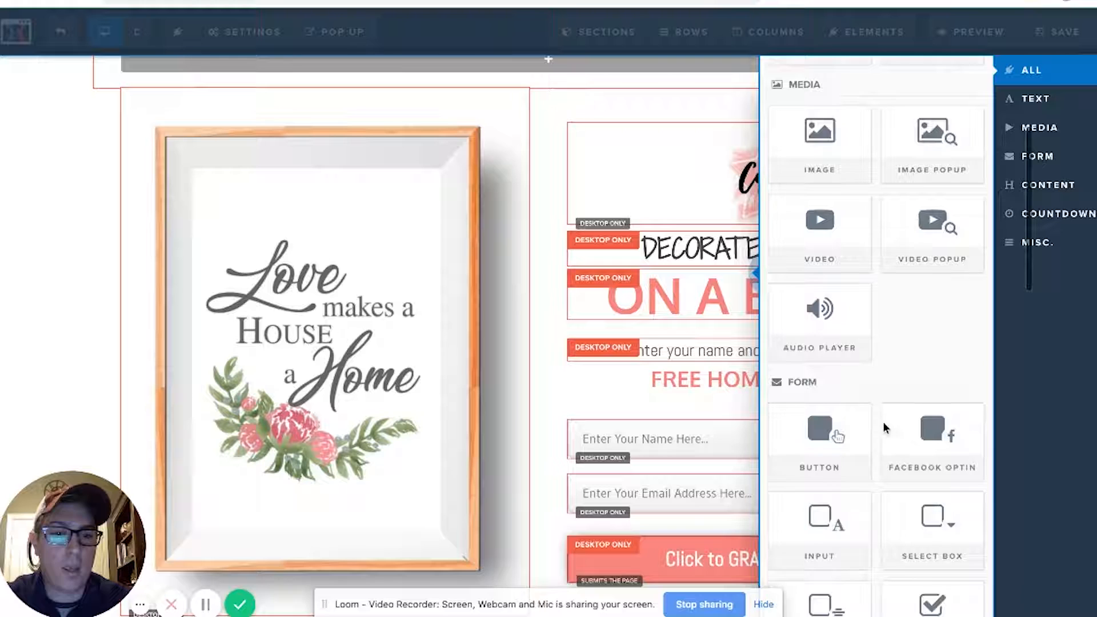
{"action": "scroll", "coordinate": [844, 457], "scroll_direction": "down", "scroll_amount": 5}
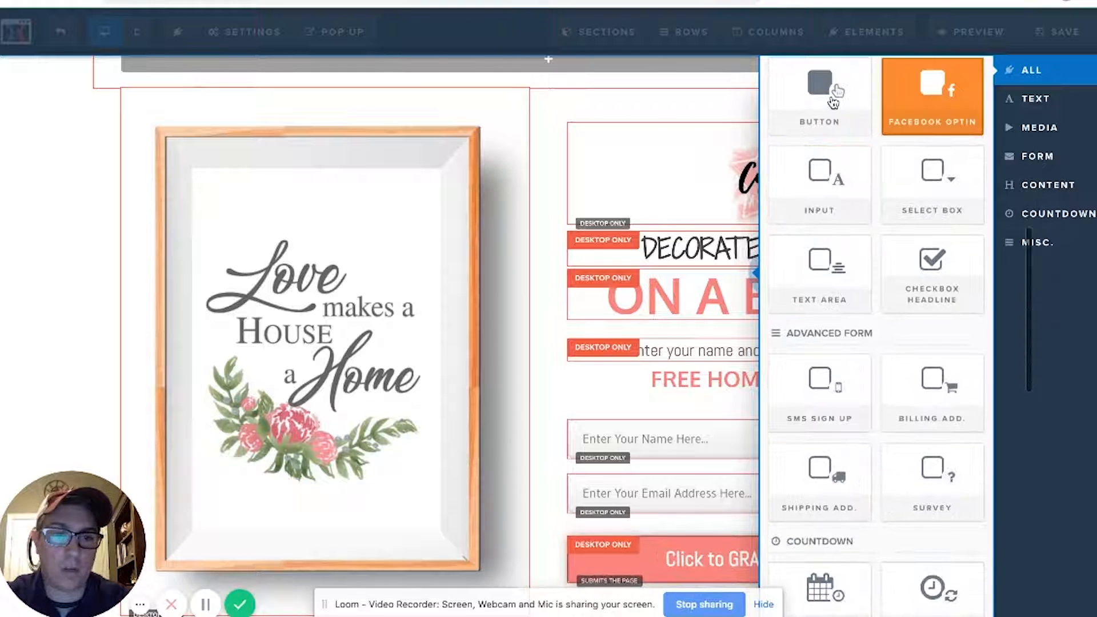
{"action": "scroll", "coordinate": [847, 341], "scroll_direction": "down", "scroll_amount": 5}
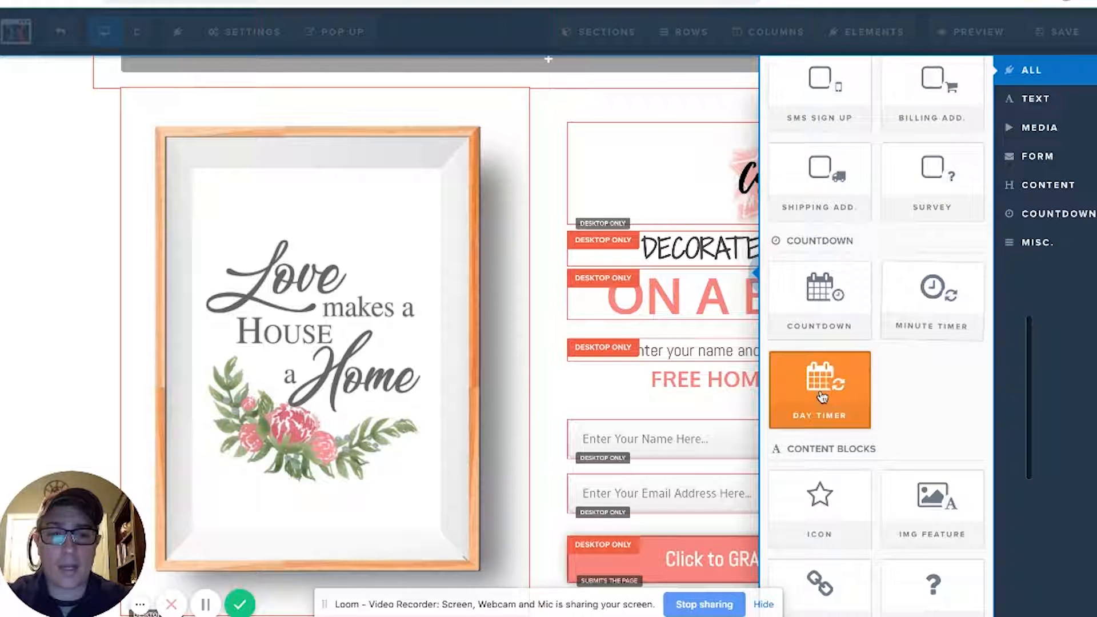
{"action": "scroll", "coordinate": [820, 343], "scroll_direction": "down", "scroll_amount": 6}
{"action": "scroll", "coordinate": [820, 400], "scroll_direction": "down", "scroll_amount": 4}
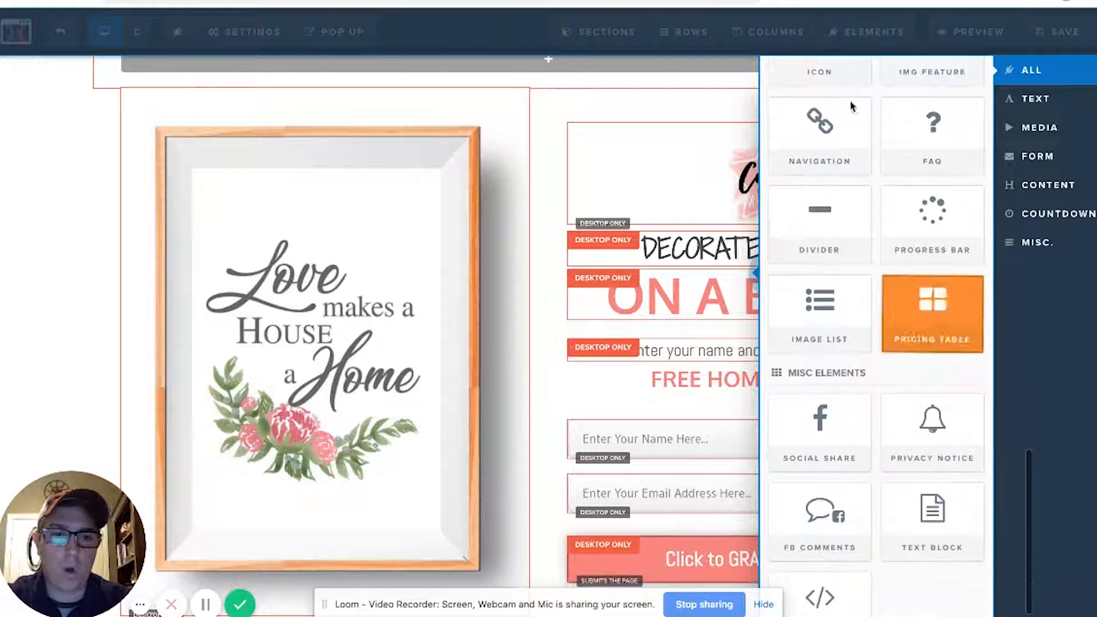
{"action": "scroll", "coordinate": [806, 503], "scroll_direction": "down", "scroll_amount": 1}
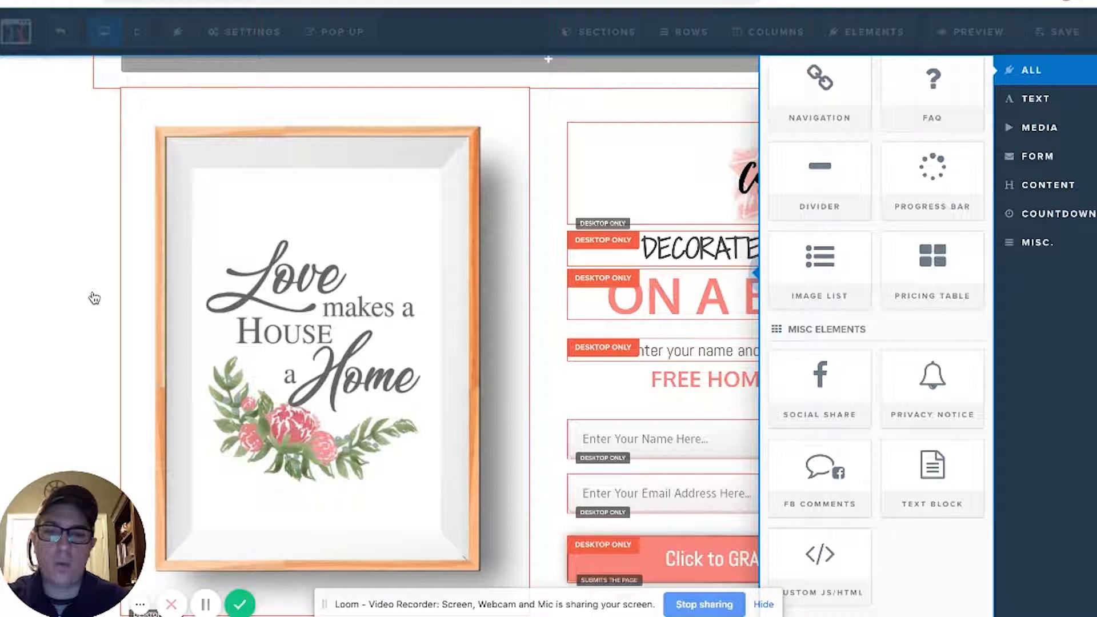
{"action": "left_click", "coordinate": [76, 284]}
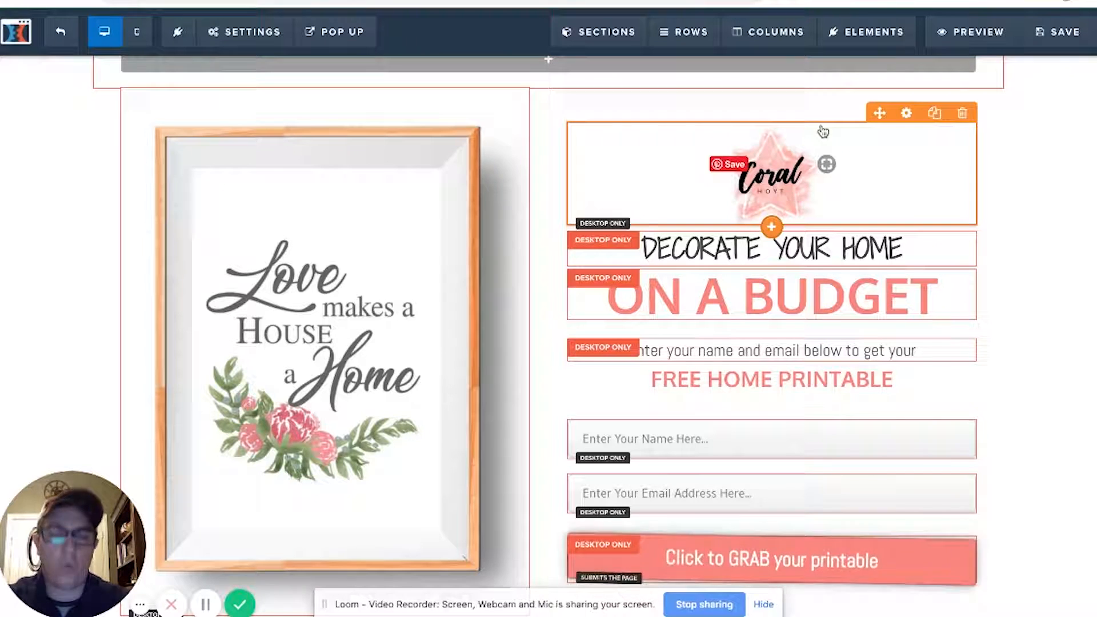
Examine the "Click to GRAB your printable" button's advanced styles, keeping the Rocking (loop) effect, and view its animation options.
{"action": "scroll", "coordinate": [823, 131], "scroll_direction": "up", "scroll_amount": 1}
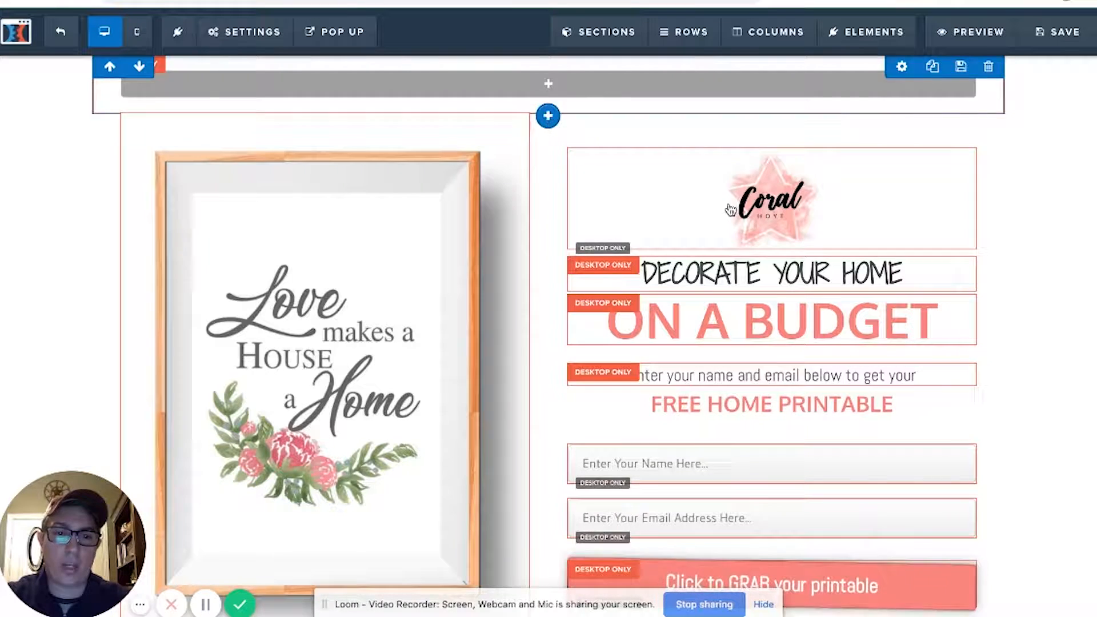
{"action": "scroll", "coordinate": [740, 408], "scroll_direction": "down", "scroll_amount": 2}
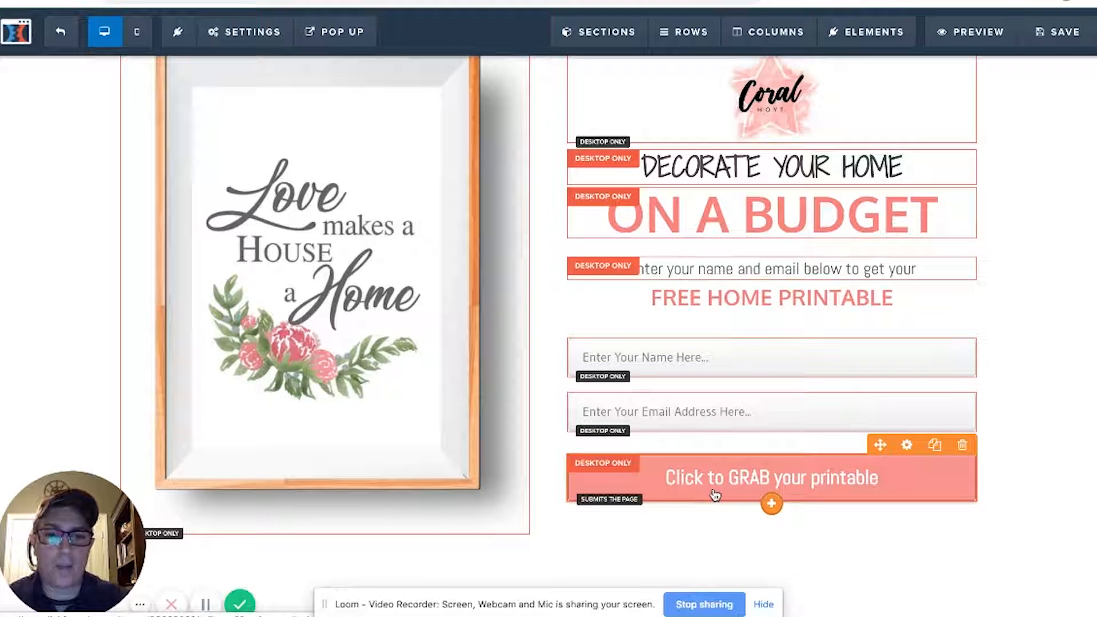
{"action": "left_click", "coordinate": [768, 493]}
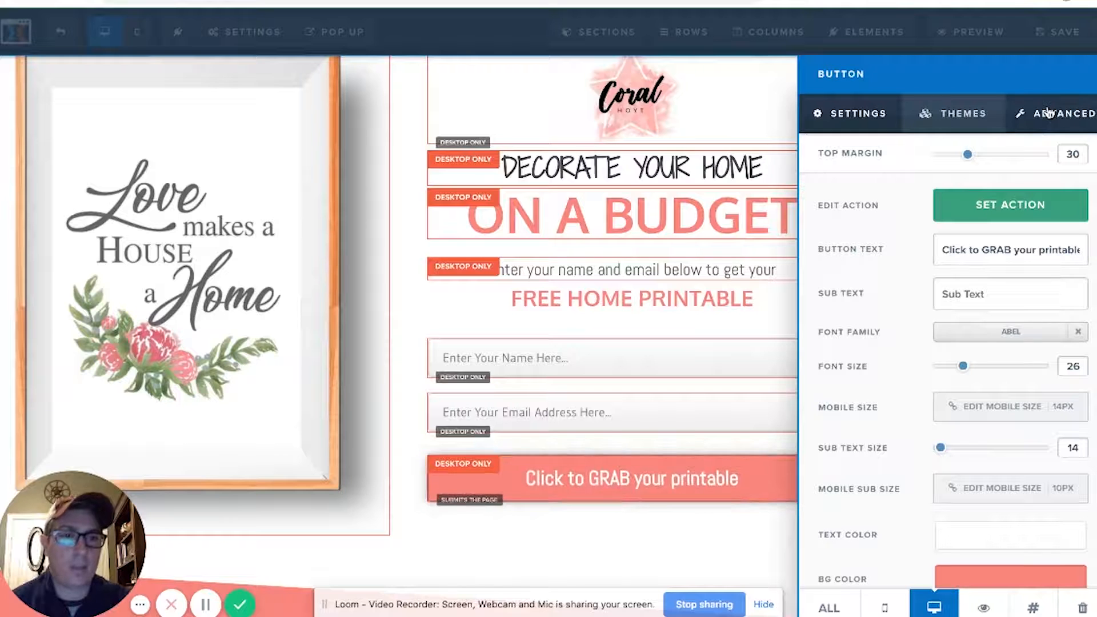
{"action": "scroll", "coordinate": [926, 483], "scroll_direction": "down", "scroll_amount": 3}
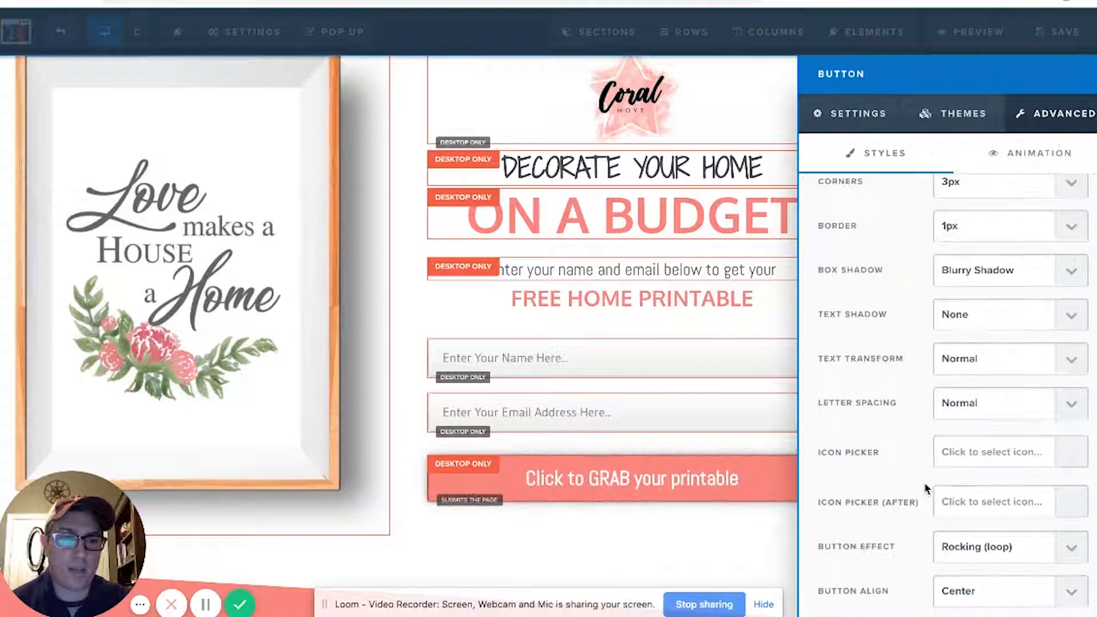
{"action": "left_click", "coordinate": [981, 563]}
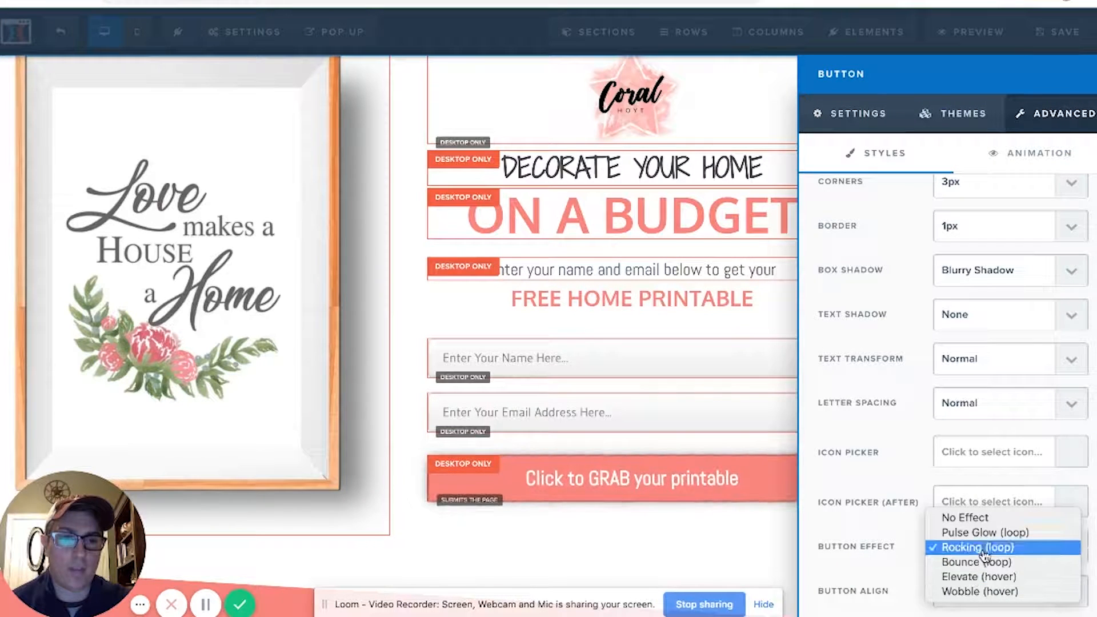
{"action": "left_click", "coordinate": [972, 549]}
{"action": "left_click", "coordinate": [1013, 152]}
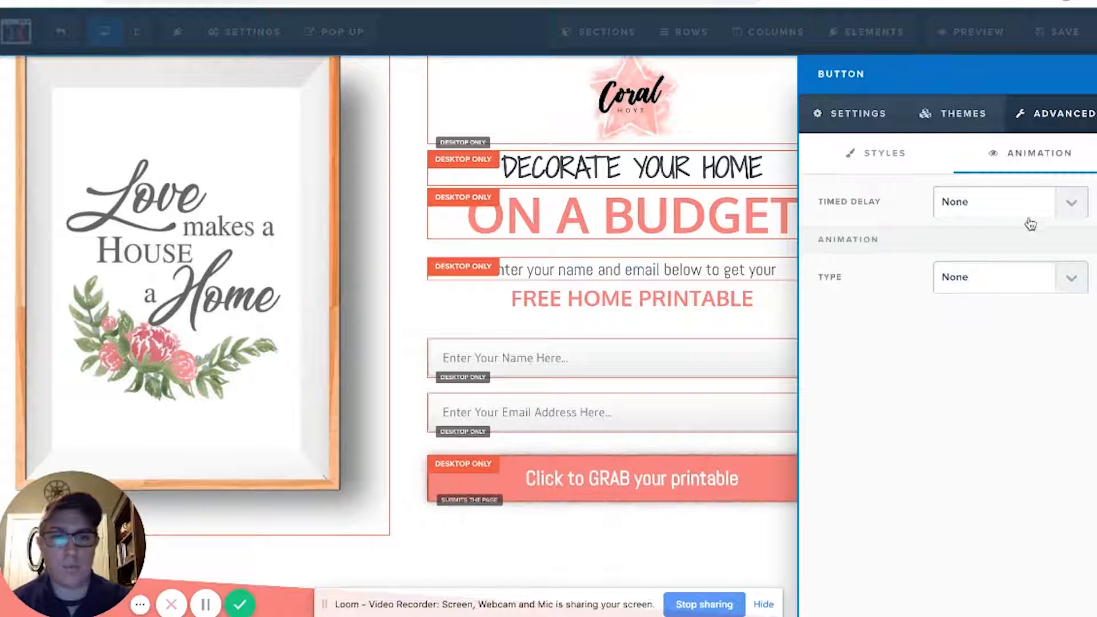
Look through the button's color themes, return to its main settings and open its action options.
{"action": "left_click", "coordinate": [948, 112]}
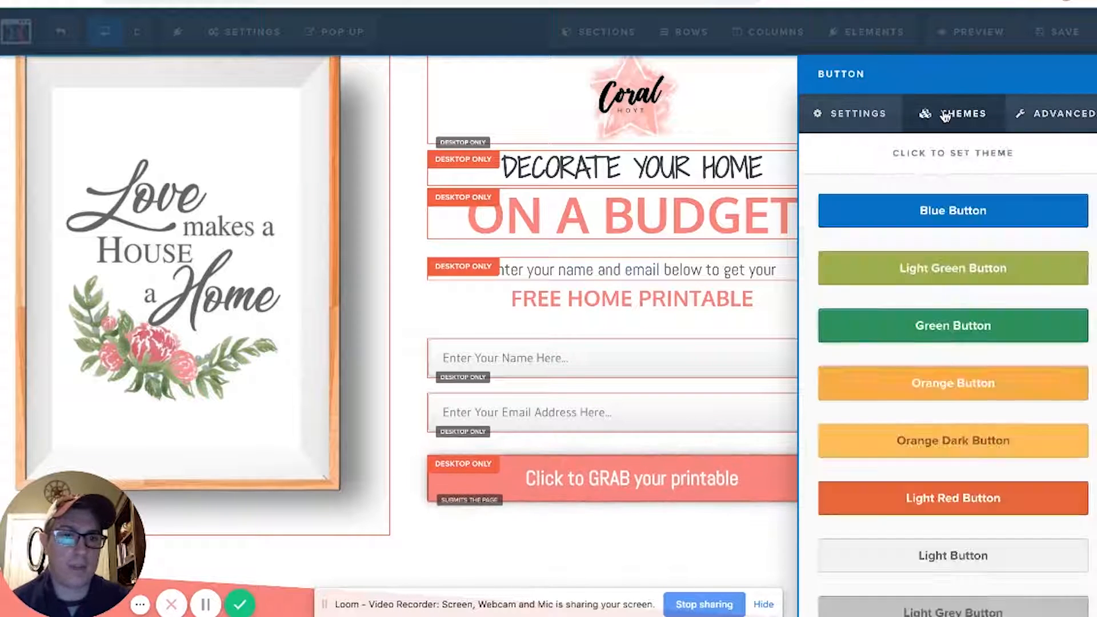
{"action": "scroll", "coordinate": [921, 428], "scroll_direction": "down", "scroll_amount": 5}
{"action": "scroll", "coordinate": [923, 427], "scroll_direction": "up", "scroll_amount": 5}
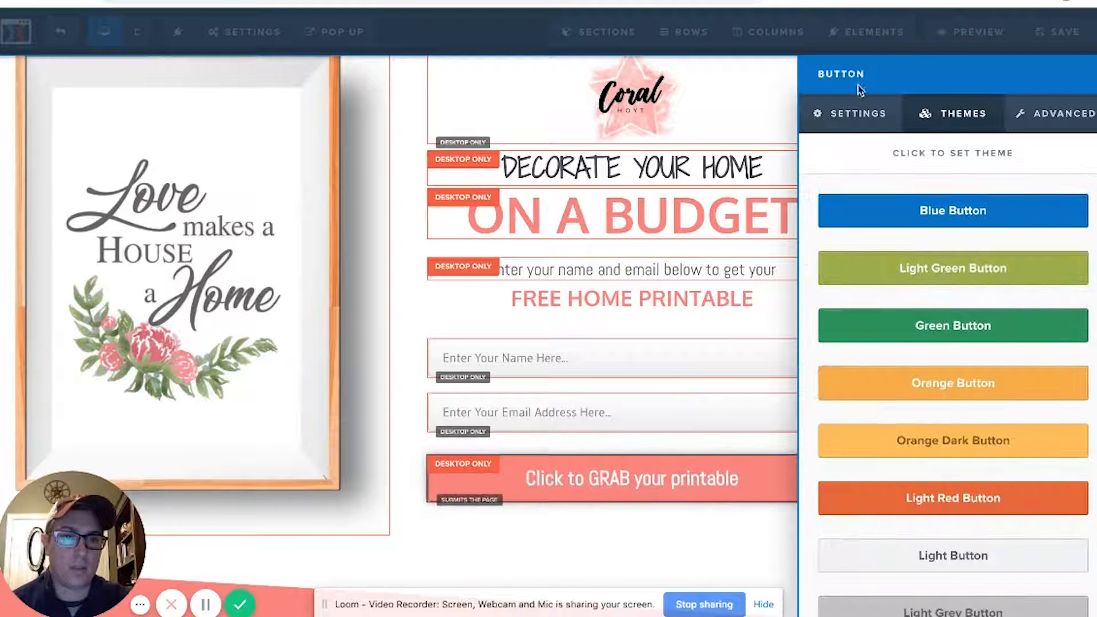
{"action": "left_click", "coordinate": [844, 115]}
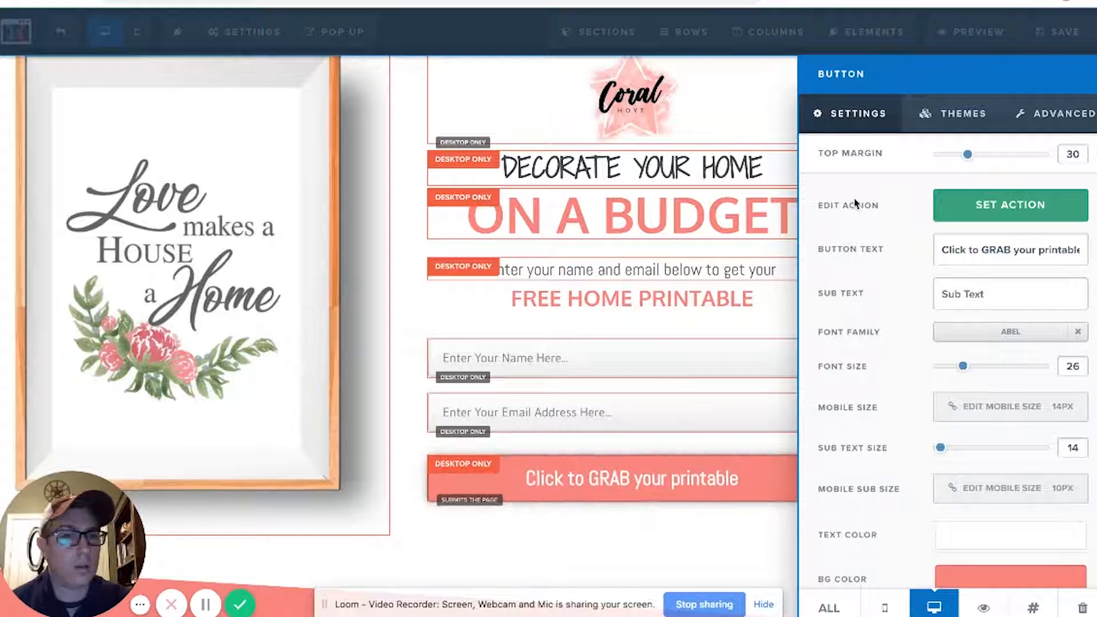
{"action": "left_click", "coordinate": [1010, 219]}
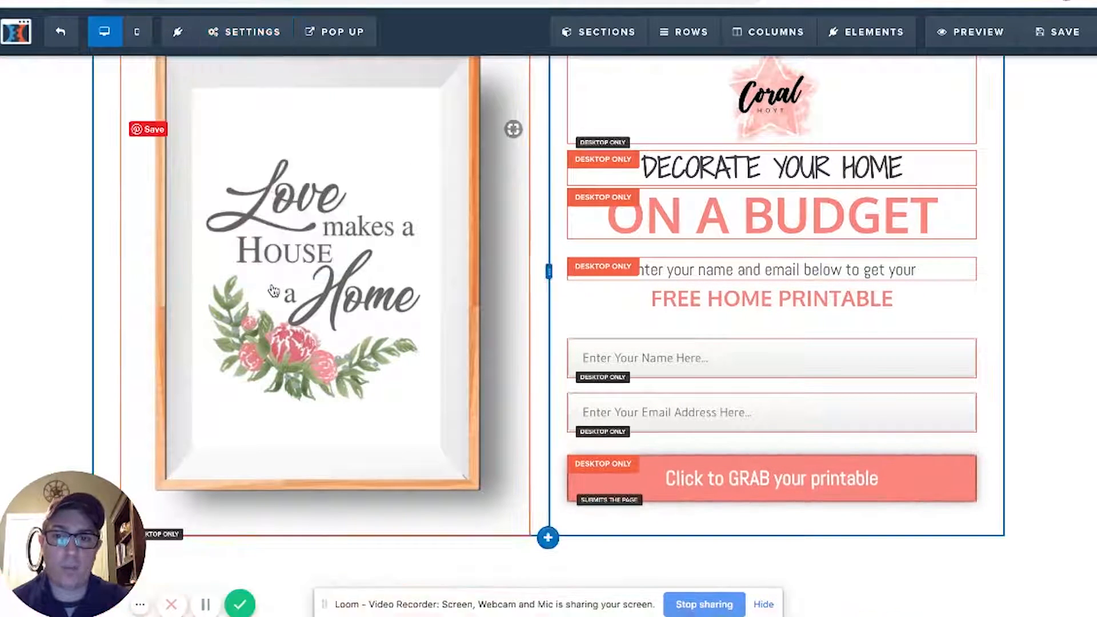
Review the page's general settings, including the on-submit destination and digital asset, and close them.
{"action": "mouse_move", "coordinate": [246, 29]}
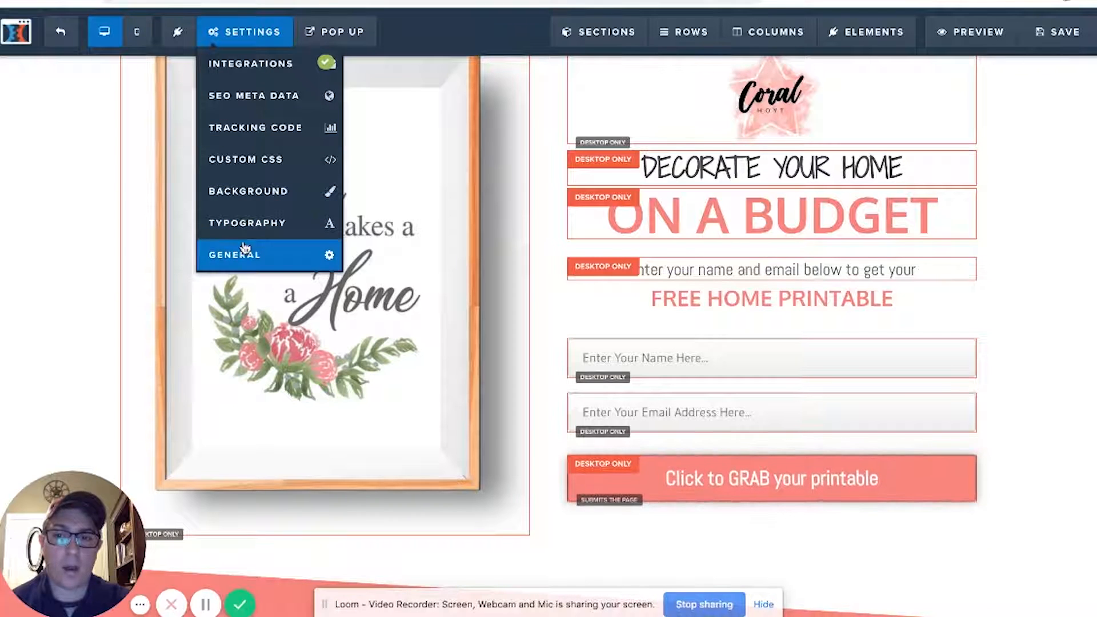
{"action": "left_click", "coordinate": [244, 252]}
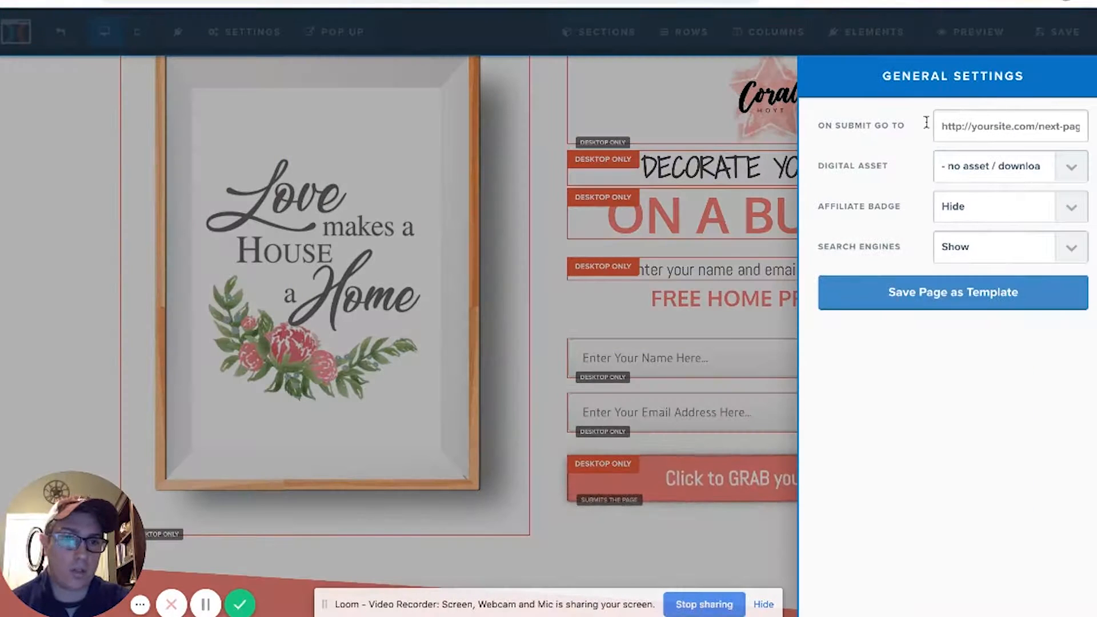
{"action": "left_click", "coordinate": [600, 178]}
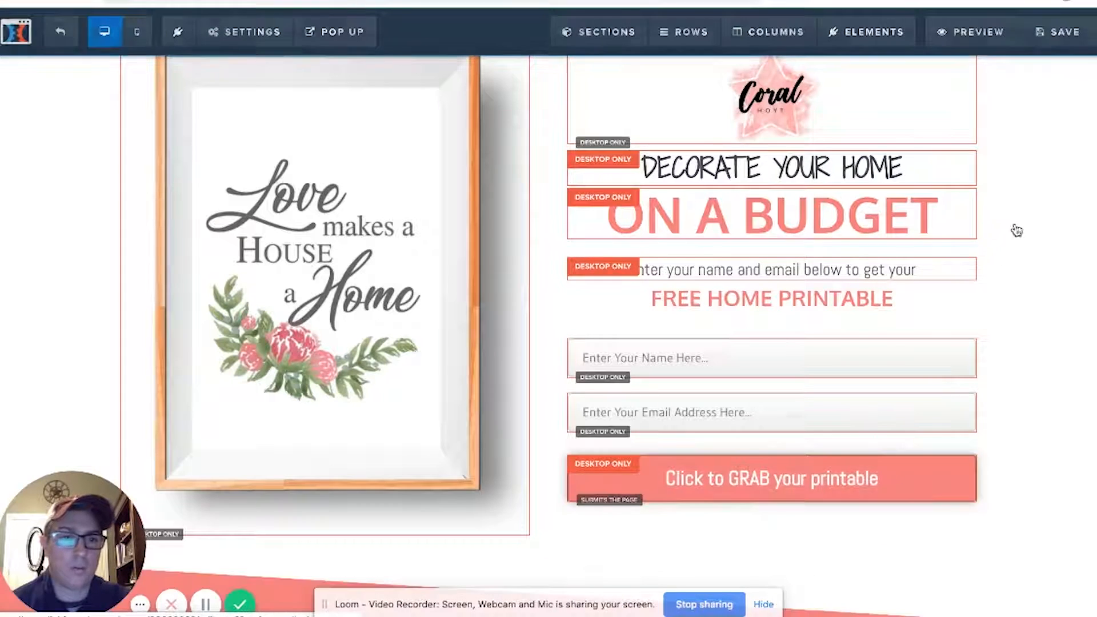
Examine the actions available for the "Click to GRAB your printable" button, such as submitting the form or going to the next funnel step.
{"action": "left_click", "coordinate": [907, 446]}
{"action": "left_click", "coordinate": [1007, 204]}
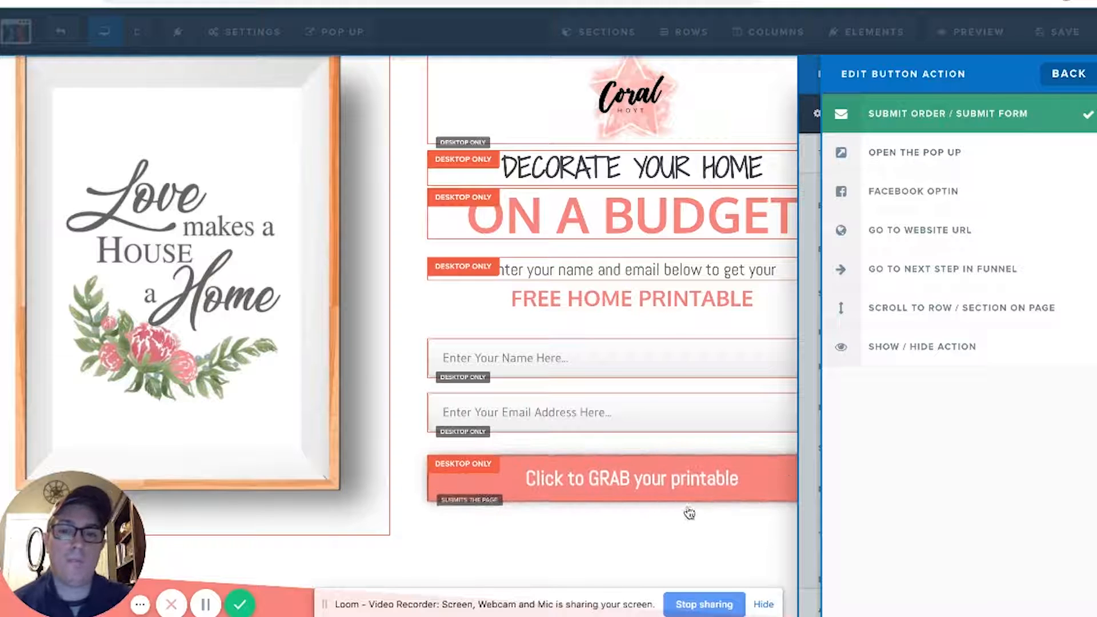
{"action": "left_click", "coordinate": [654, 485]}
{"action": "left_click", "coordinate": [653, 484]}
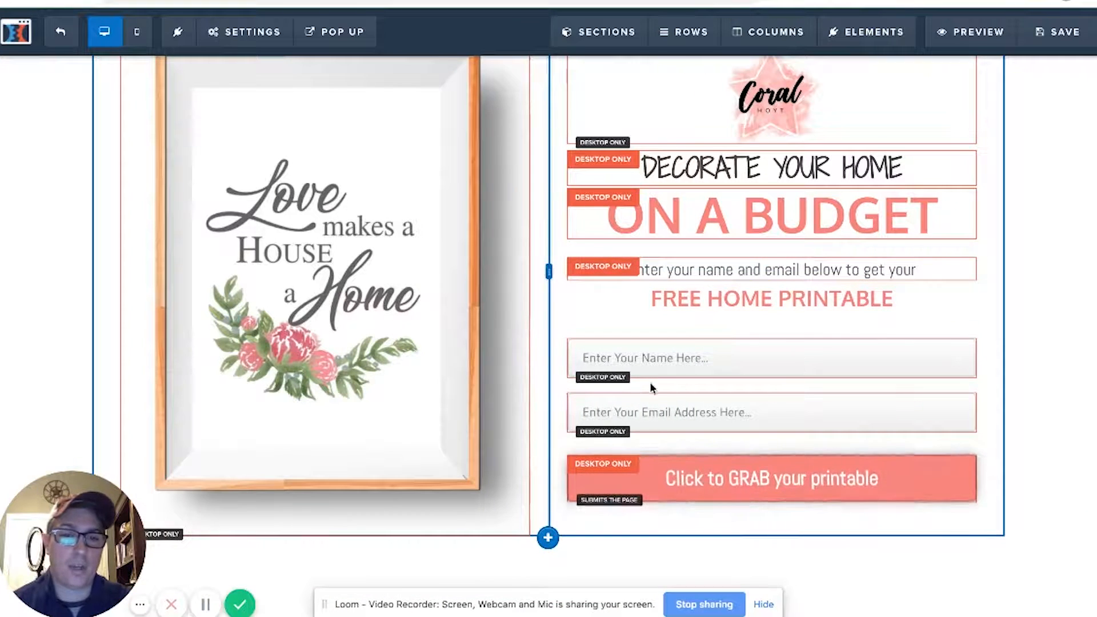
{"action": "left_click", "coordinate": [764, 480]}
{"action": "left_click", "coordinate": [987, 206]}
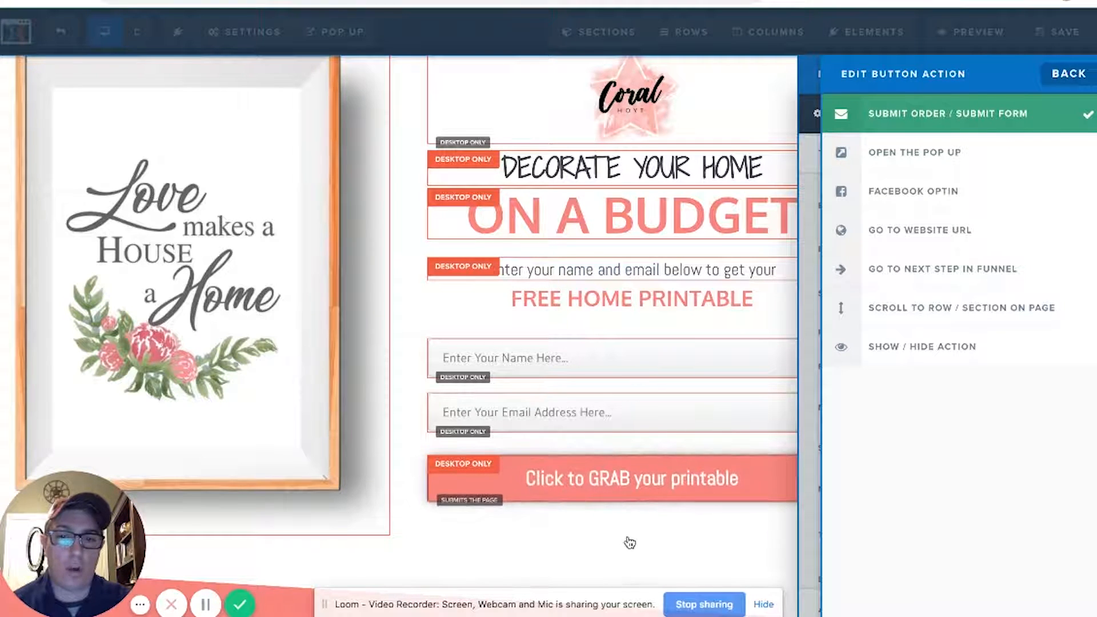
{"action": "left_click", "coordinate": [624, 478]}
{"action": "left_click", "coordinate": [698, 443]}
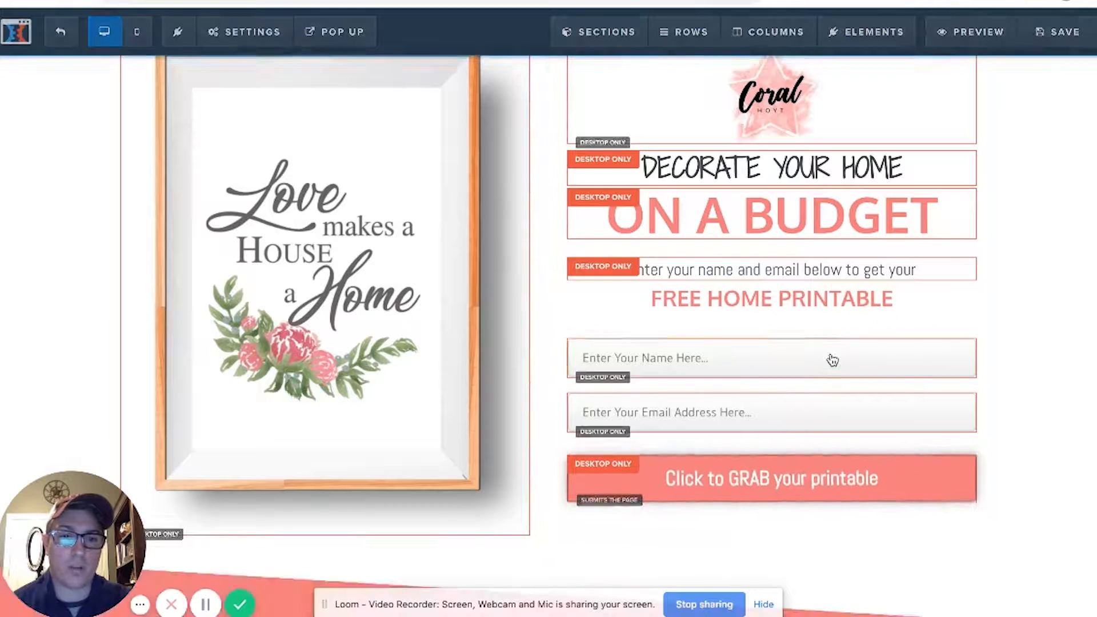
Examine the input types available for the name field, review the email field's settings and close them.
{"action": "left_click", "coordinate": [833, 359]}
{"action": "left_click", "coordinate": [1071, 207]}
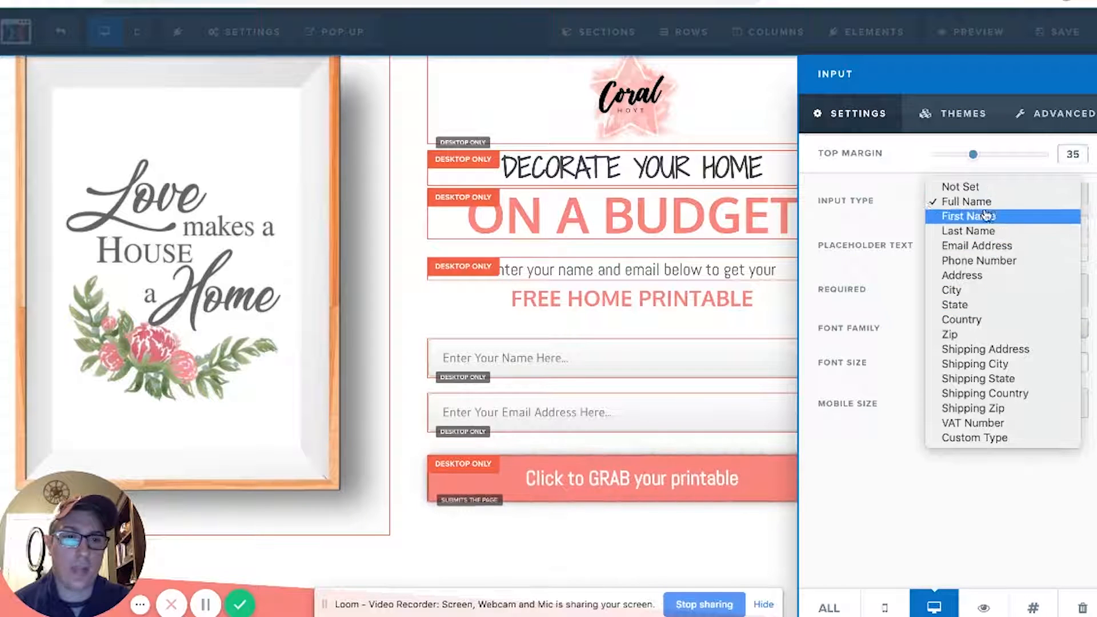
{"action": "left_click", "coordinate": [640, 530]}
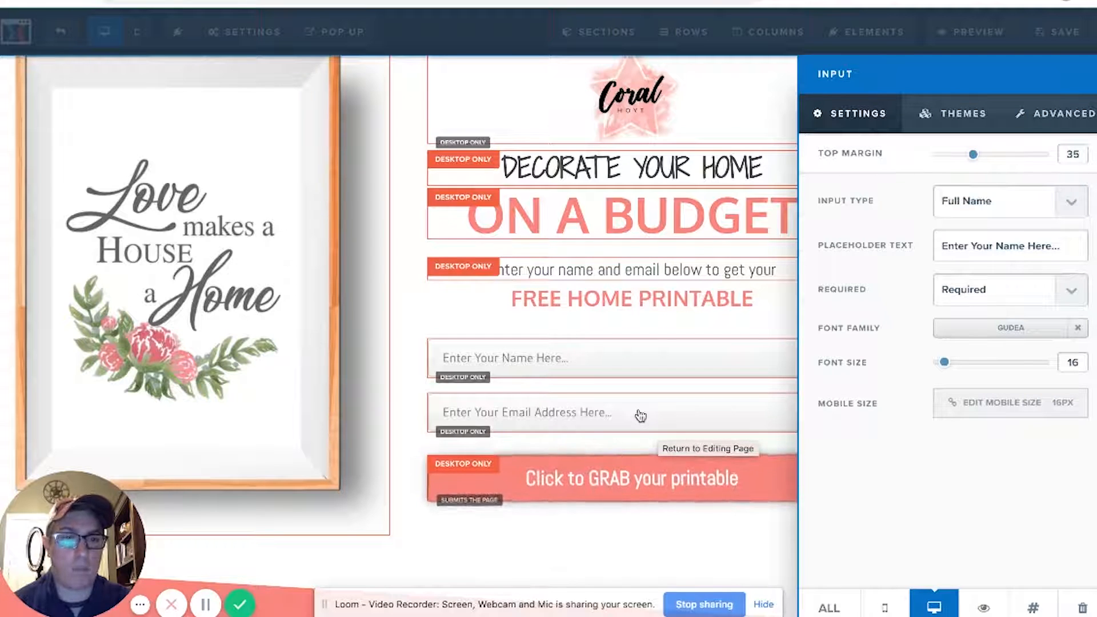
{"action": "left_click", "coordinate": [564, 527]}
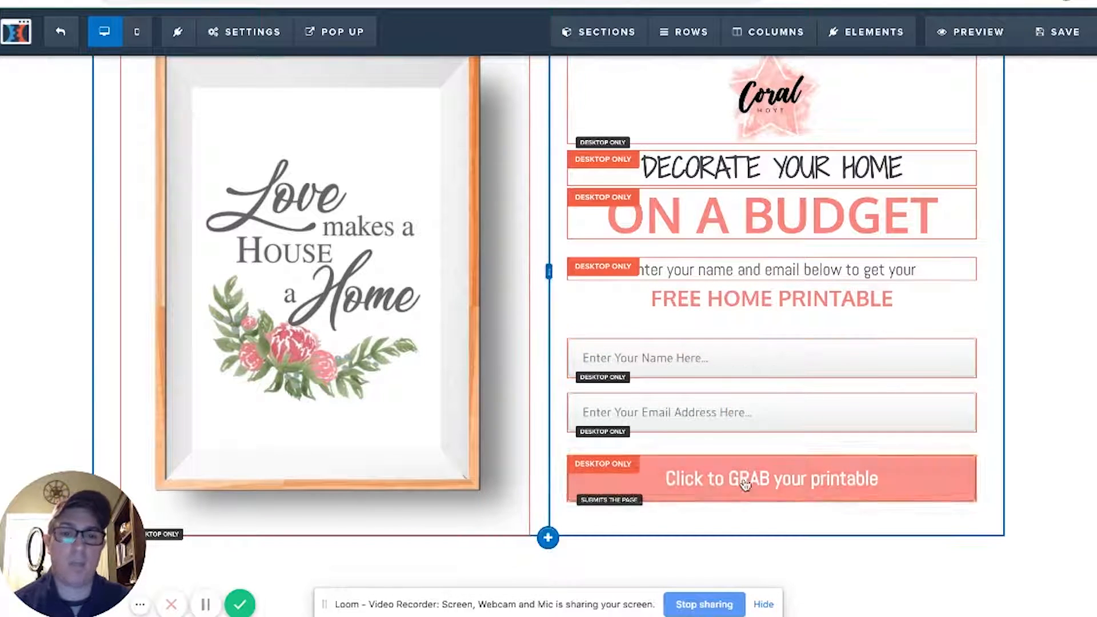
{"action": "left_click", "coordinate": [713, 415]}
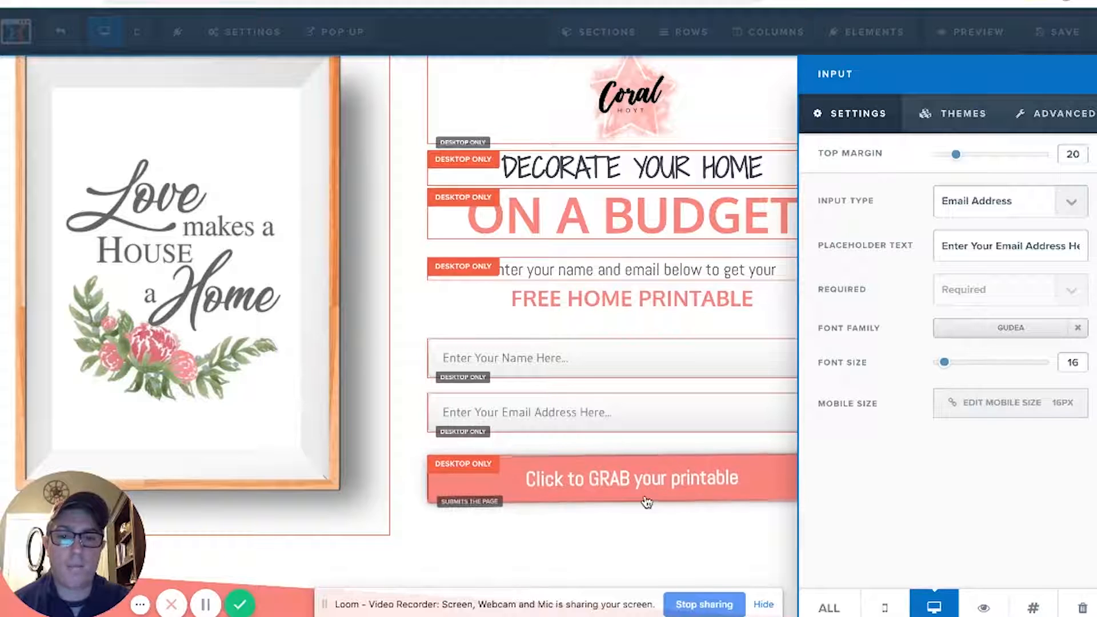
{"action": "left_click", "coordinate": [596, 573]}
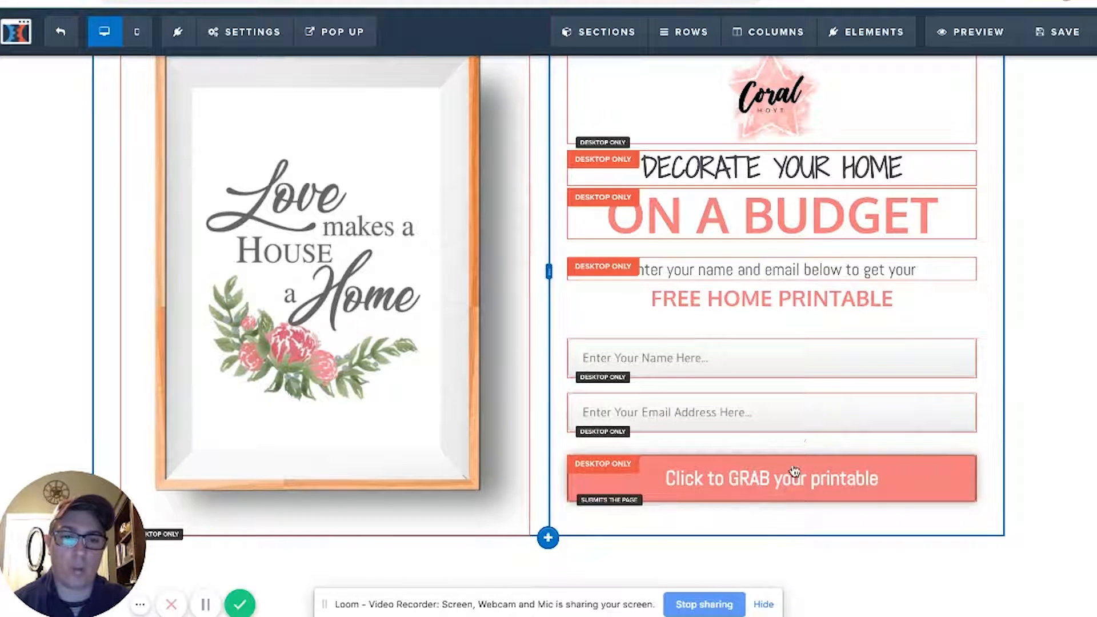
Switch the name field to Not Required, set it back to Required and close its settings.
{"action": "left_click", "coordinate": [730, 366]}
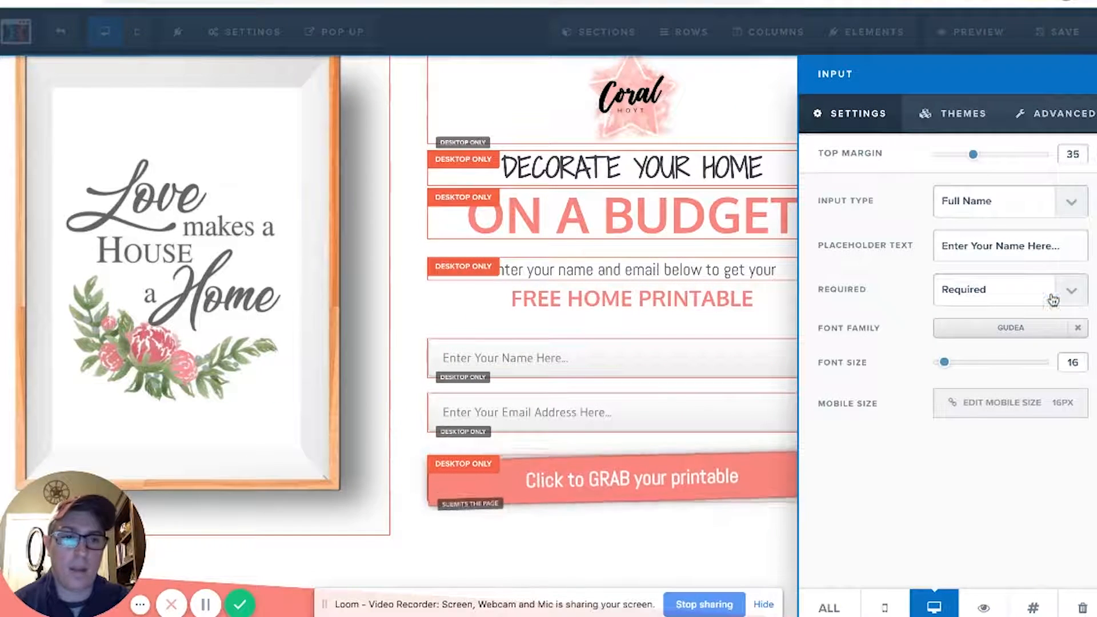
{"action": "left_click", "coordinate": [1053, 294]}
{"action": "left_click", "coordinate": [1046, 276]}
{"action": "left_click", "coordinate": [1032, 295]}
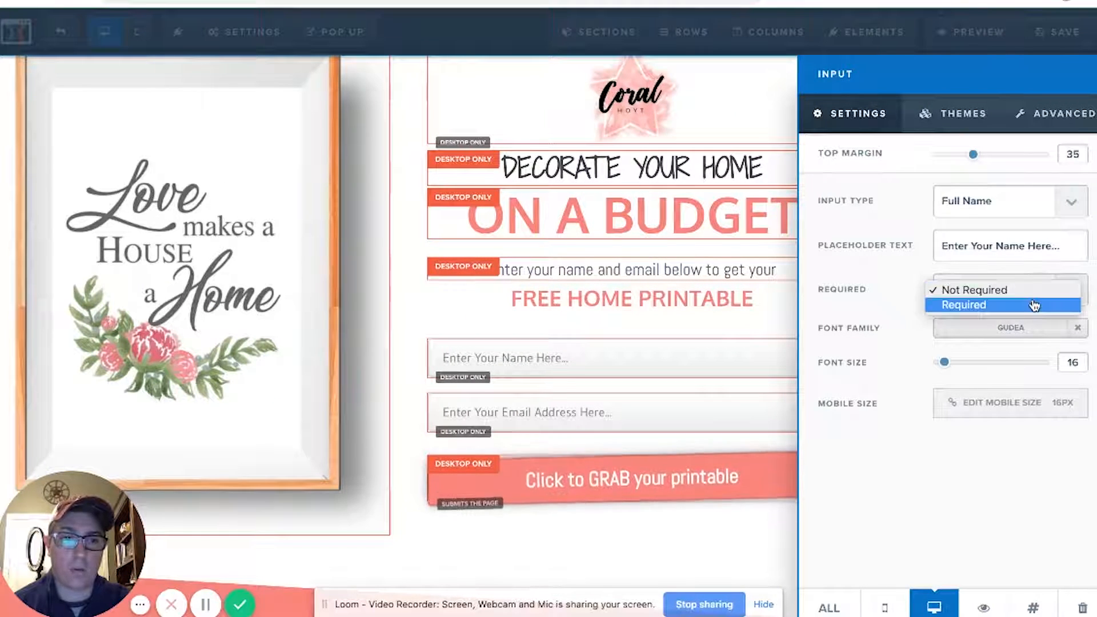
{"action": "left_click", "coordinate": [1029, 307]}
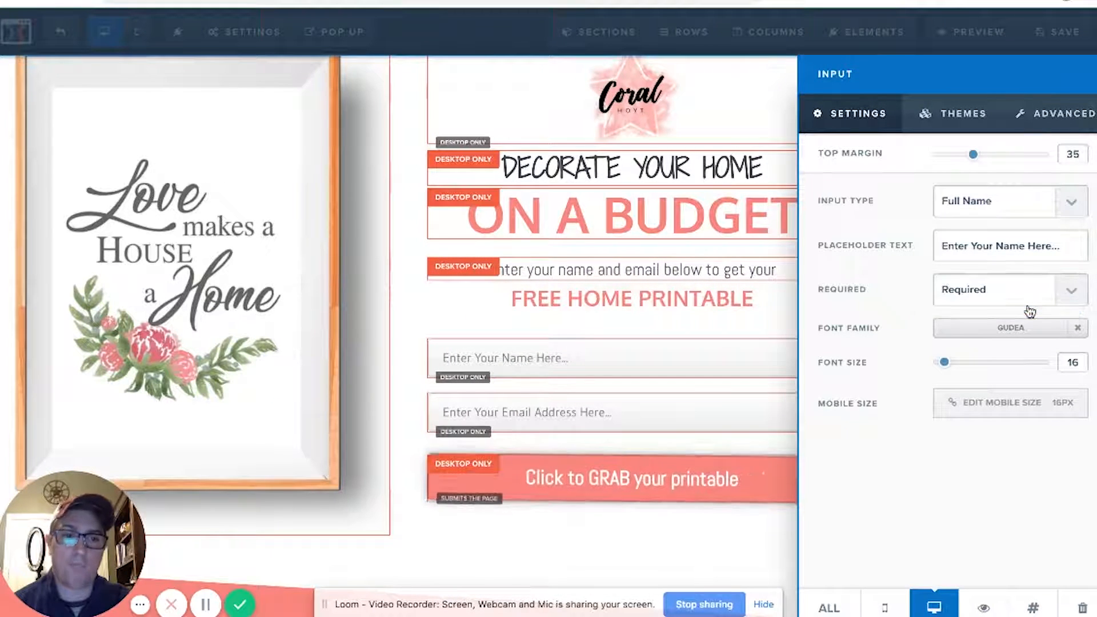
{"action": "left_click", "coordinate": [601, 521]}
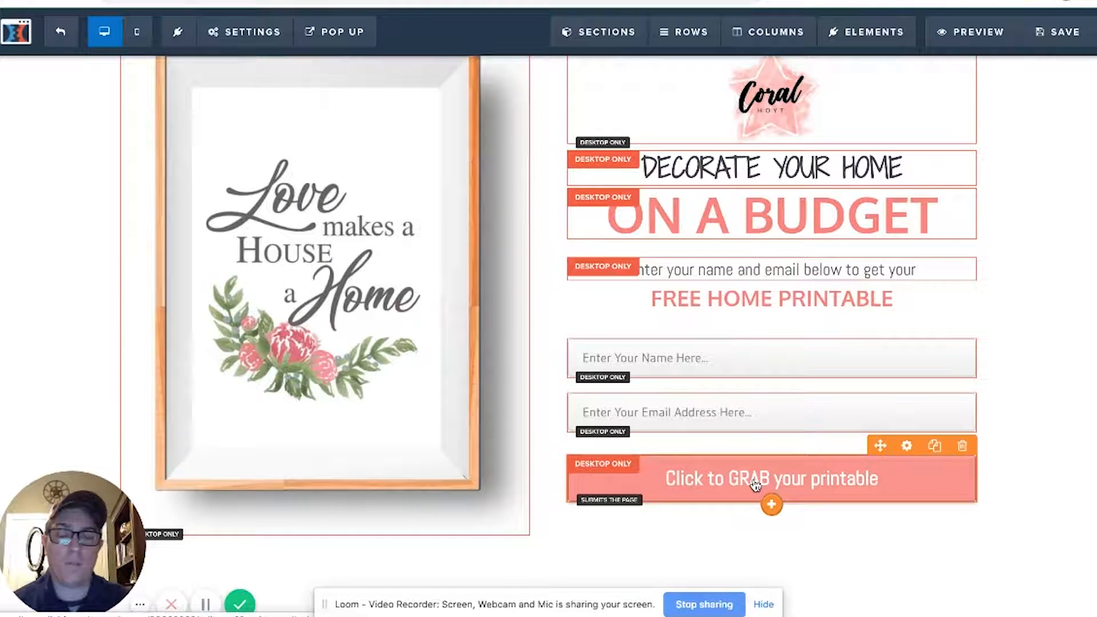
Switch the page to mobile view and examine the action set for the "Click to GRAB your printable" button.
{"action": "left_click", "coordinate": [137, 32]}
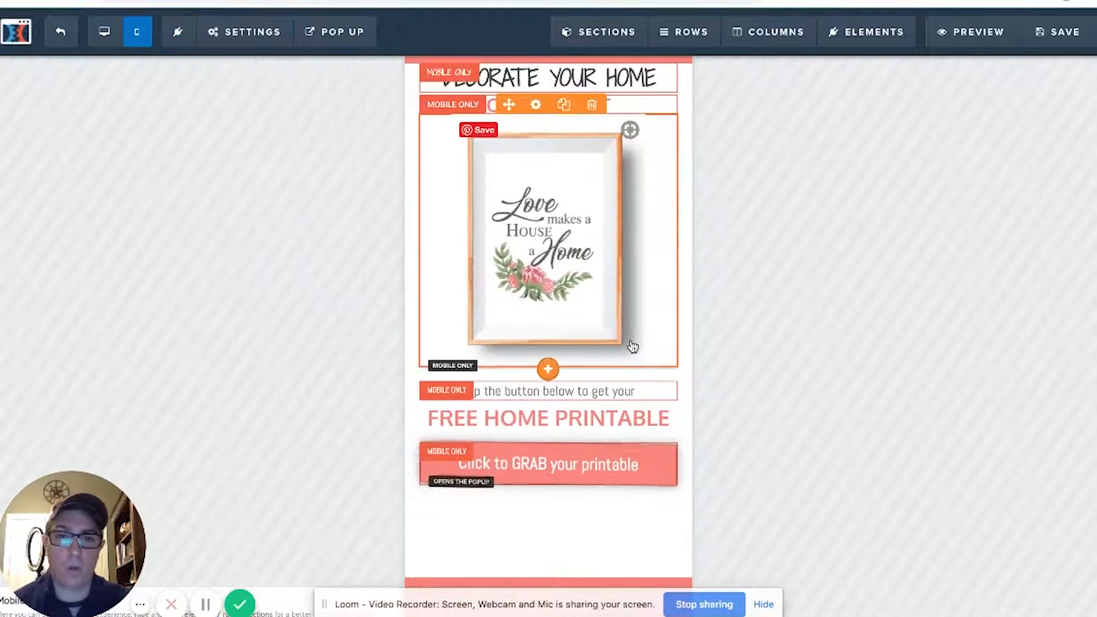
{"action": "left_click", "coordinate": [549, 465]}
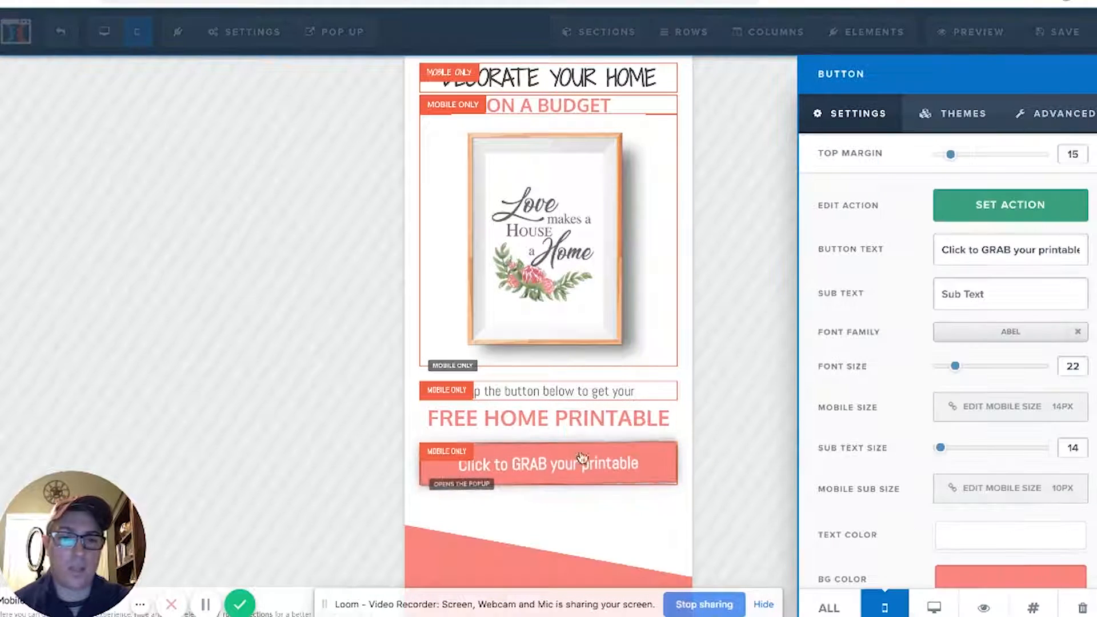
{"action": "left_click", "coordinate": [1009, 206]}
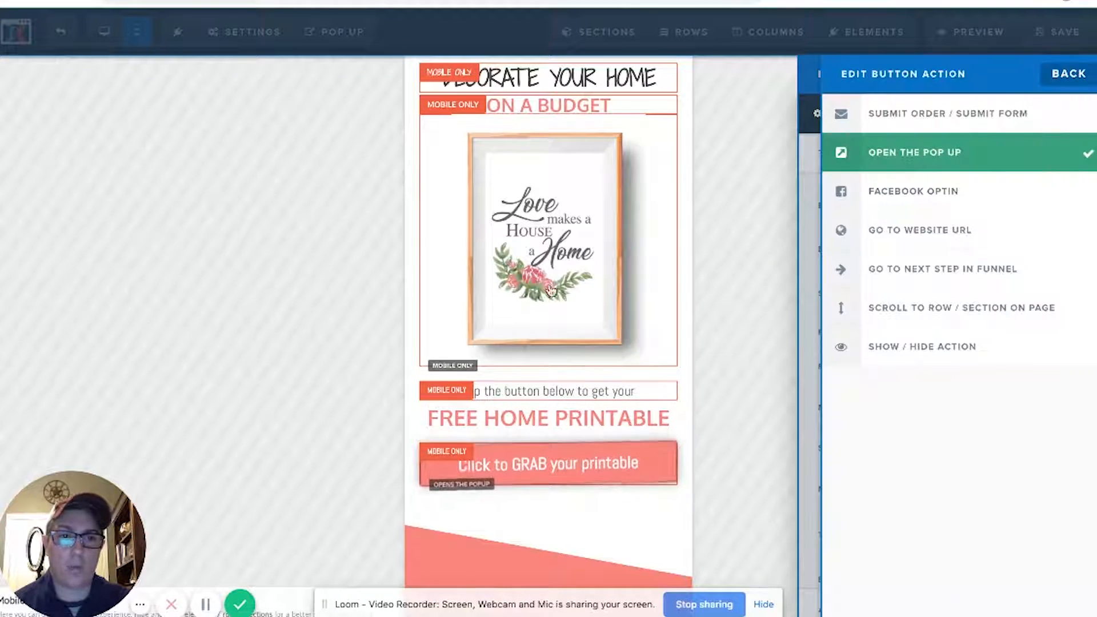
{"action": "left_click", "coordinate": [276, 310]}
Review the pop-up's settings, such as exit trigger and modal width, and close them.
{"action": "left_click", "coordinate": [341, 32]}
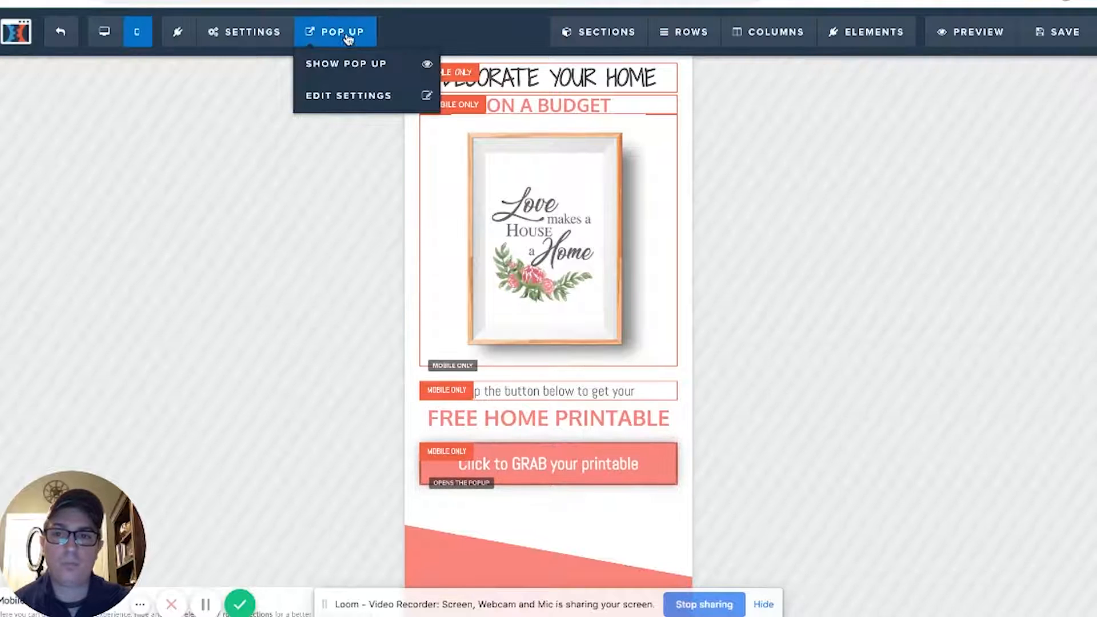
{"action": "left_click", "coordinate": [344, 97]}
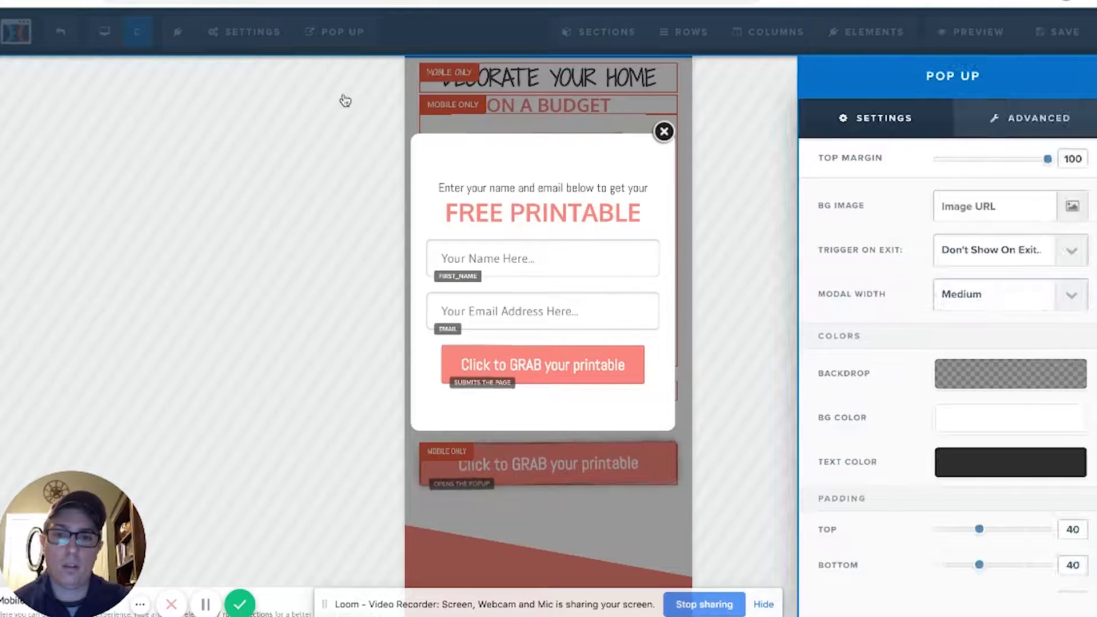
{"action": "left_click", "coordinate": [571, 196]}
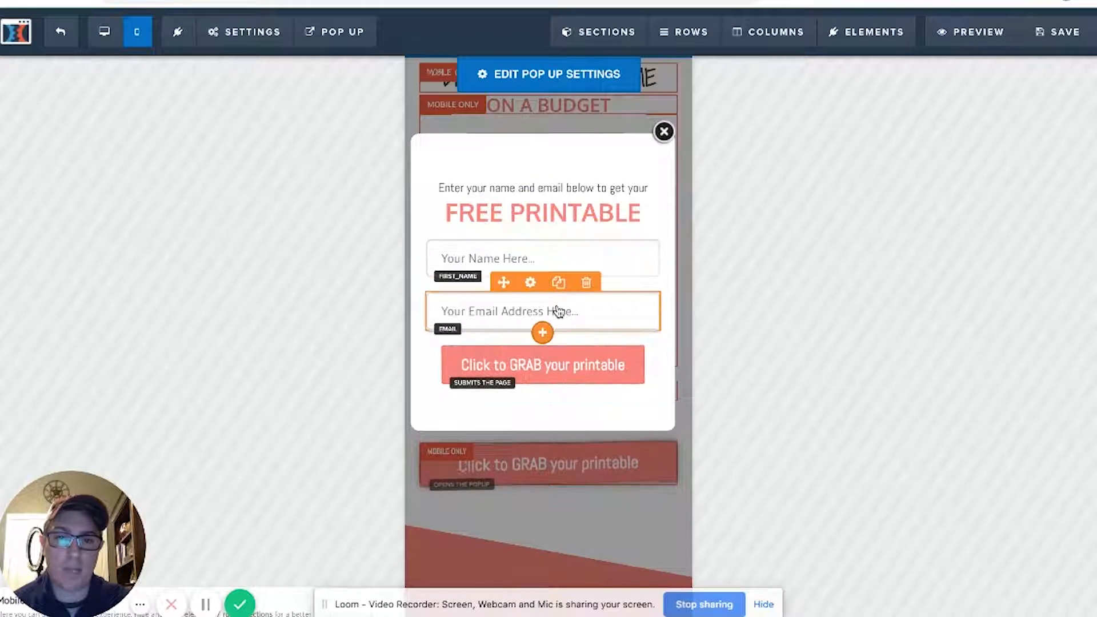
Examine the action set for the pop-up's button, then return to desktop view and close the pop-up.
{"action": "left_click", "coordinate": [575, 375]}
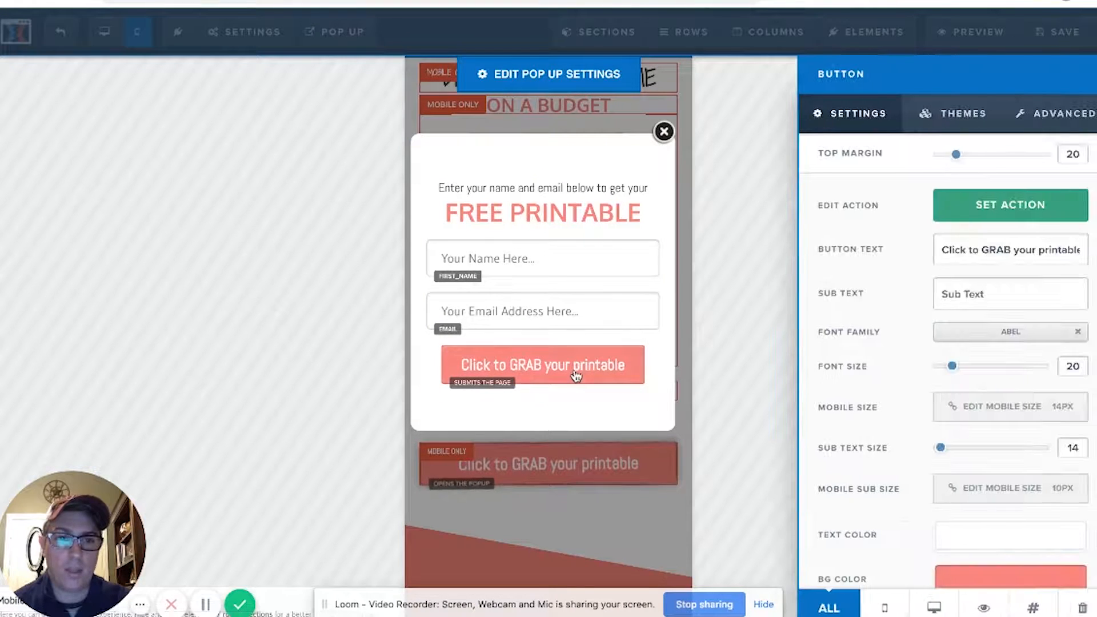
{"action": "left_click", "coordinate": [1071, 209]}
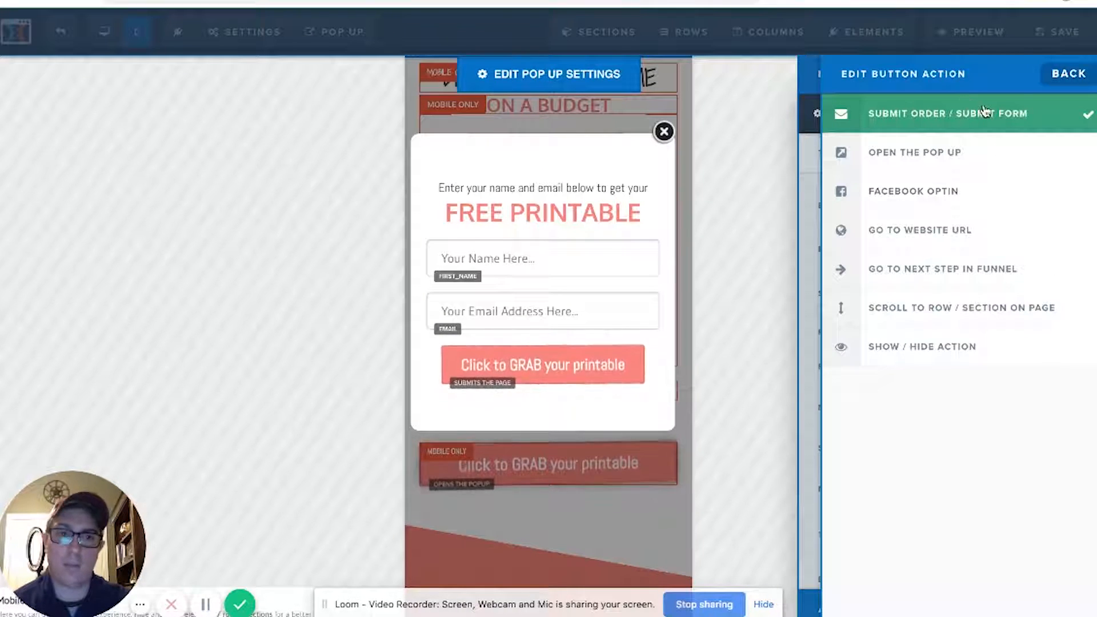
{"action": "left_click", "coordinate": [321, 214]}
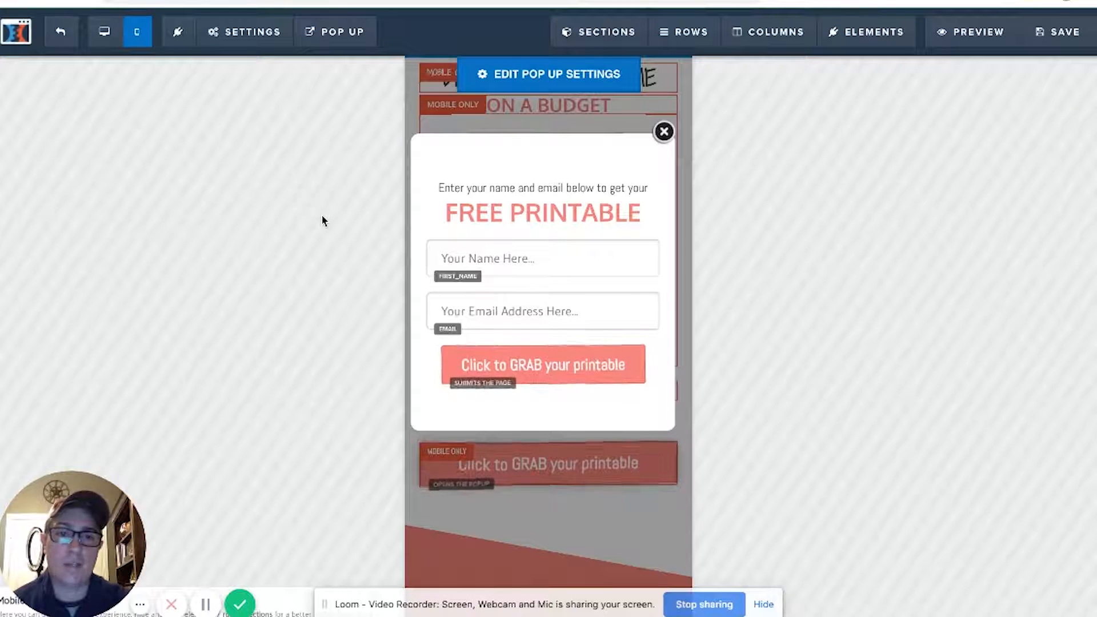
{"action": "left_click", "coordinate": [113, 38]}
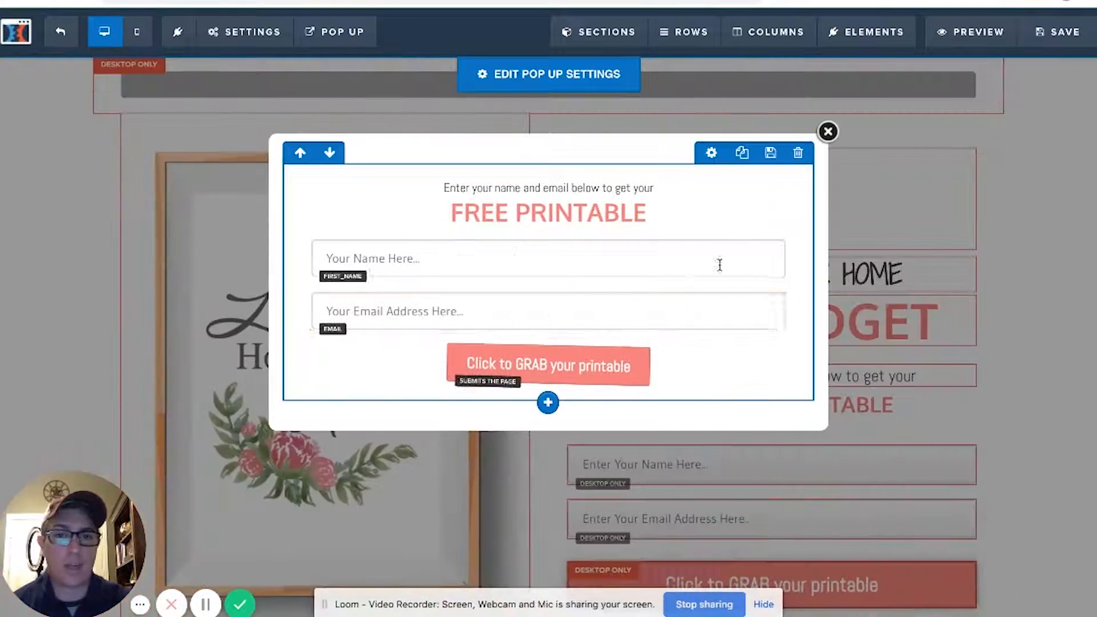
{"action": "left_click", "coordinate": [832, 132]}
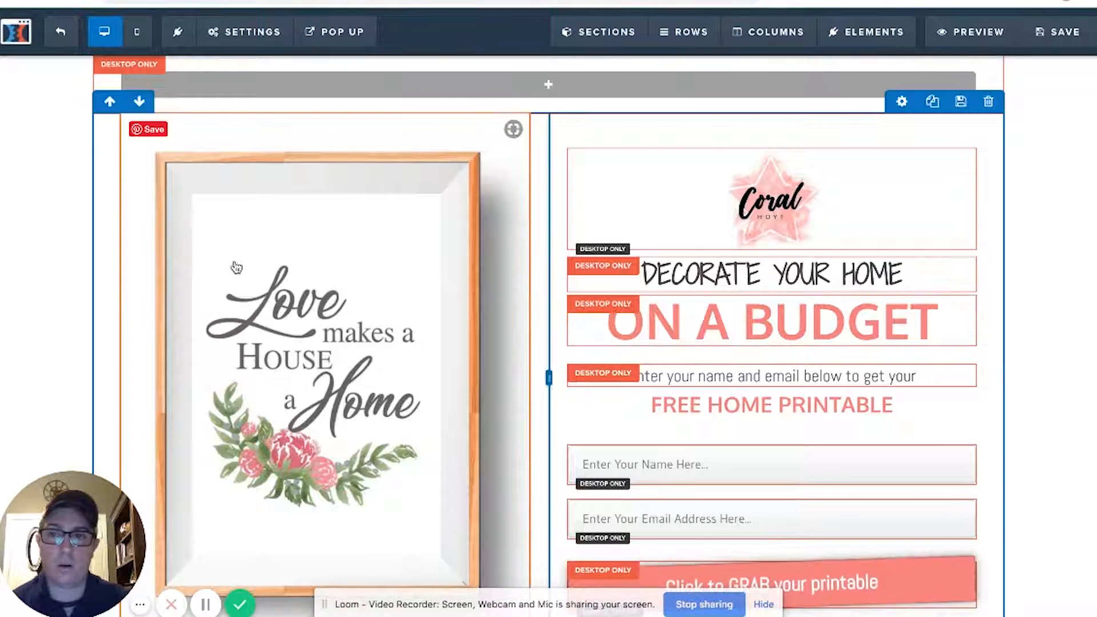
Review the page's email integration settings, including integration, action, list and tags, and close them.
{"action": "mouse_move", "coordinate": [241, 45]}
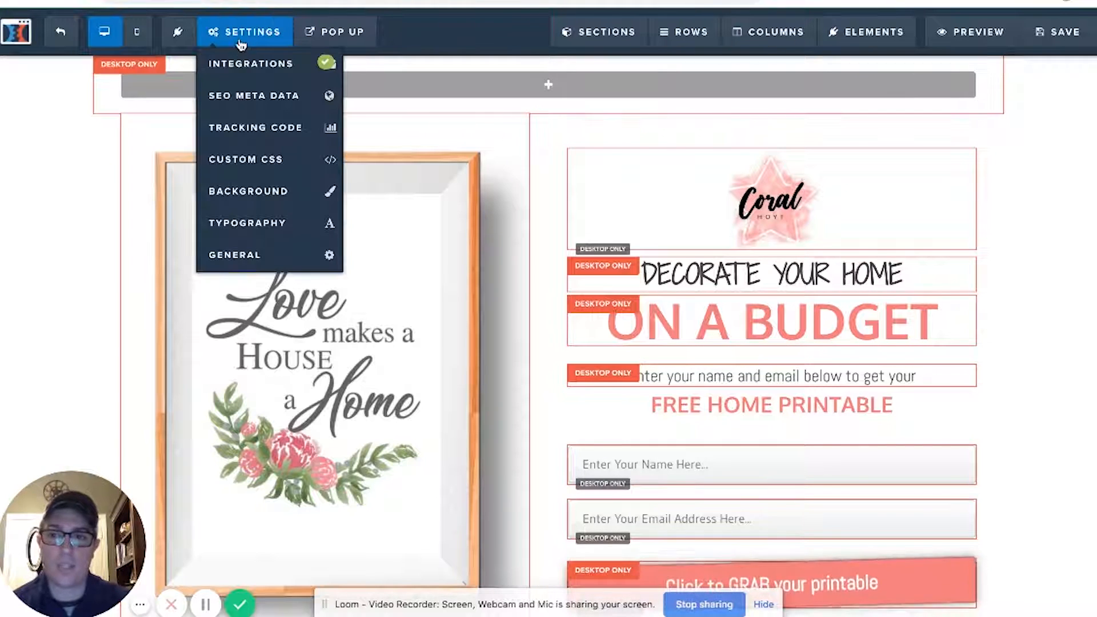
{"action": "left_click", "coordinate": [245, 64]}
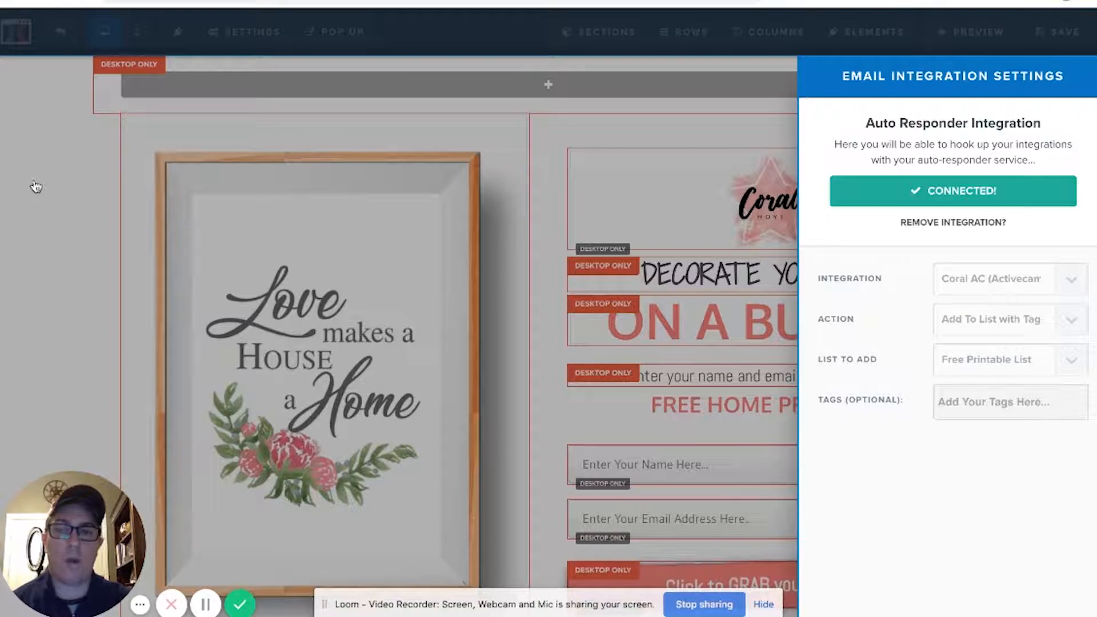
{"action": "left_click", "coordinate": [62, 194]}
Review the page's SEO meta data, including title, description, keywords, social image and preview, and close it.
{"action": "mouse_move", "coordinate": [248, 40]}
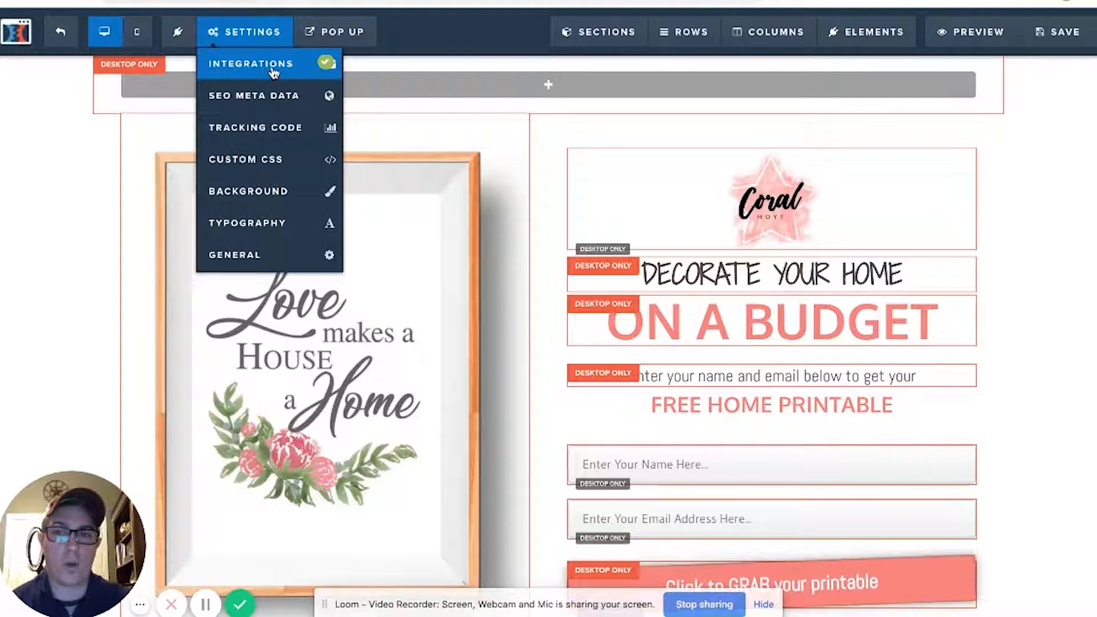
{"action": "left_click", "coordinate": [283, 99]}
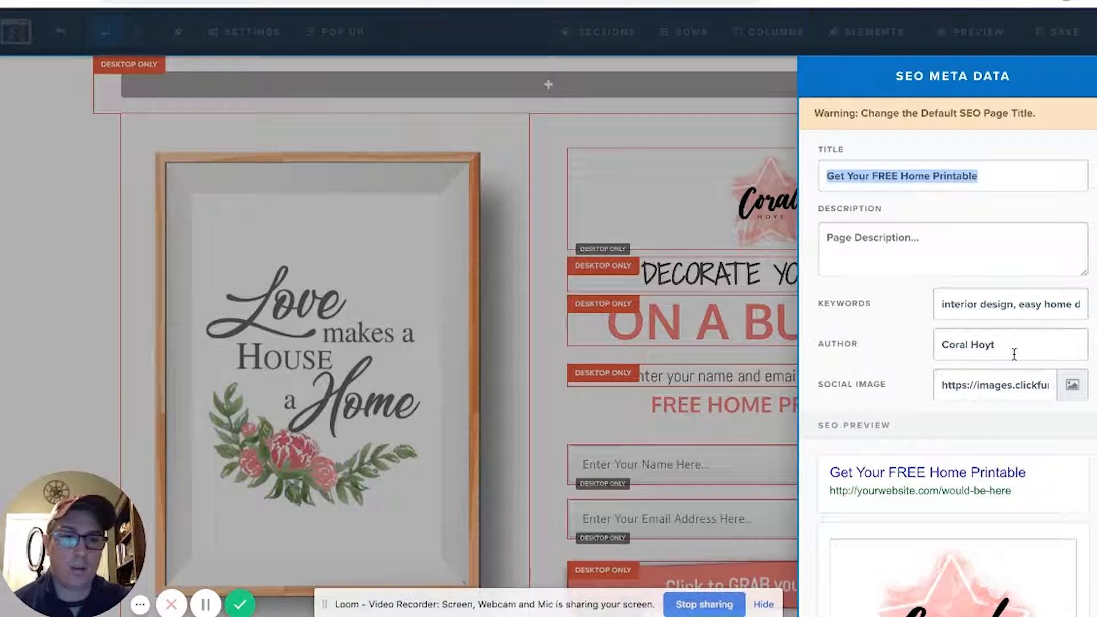
{"action": "scroll", "coordinate": [975, 483], "scroll_direction": "down", "scroll_amount": 3}
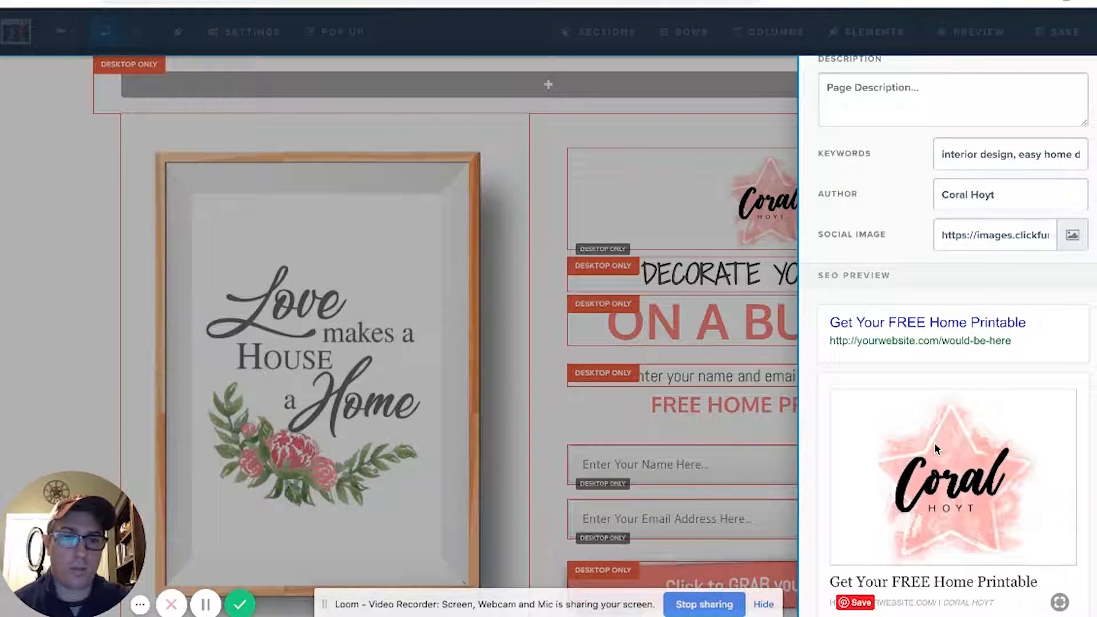
{"action": "scroll", "coordinate": [936, 449], "scroll_direction": "up", "scroll_amount": 3}
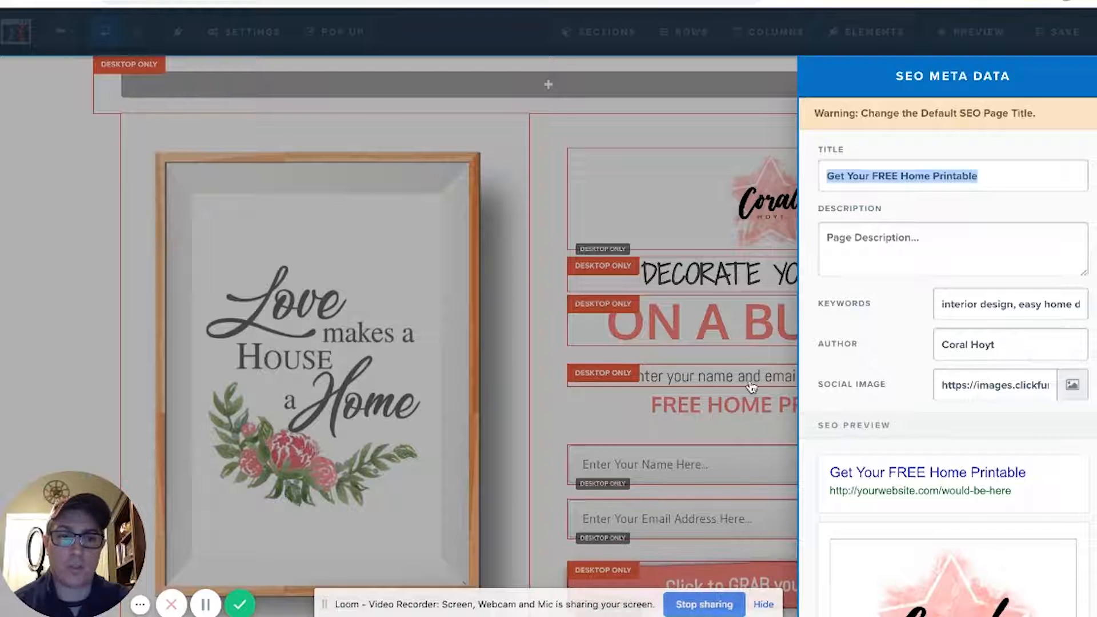
{"action": "left_click", "coordinate": [40, 201]}
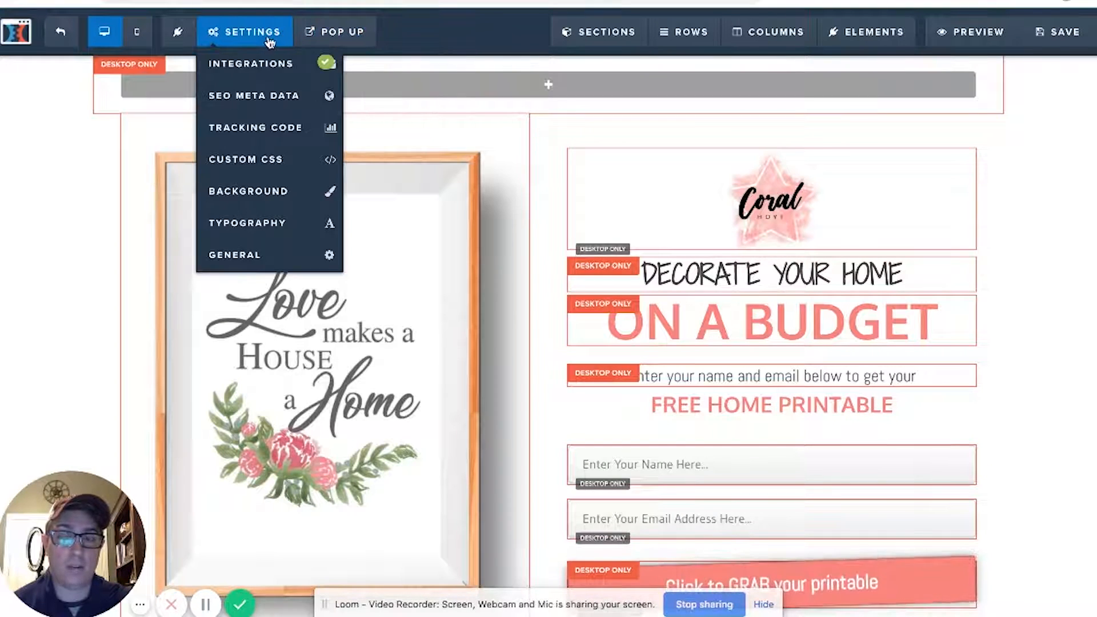
Review the page's tracking code editor and its general settings, including affiliate badge and search engines, closing each one.
{"action": "left_click", "coordinate": [276, 130]}
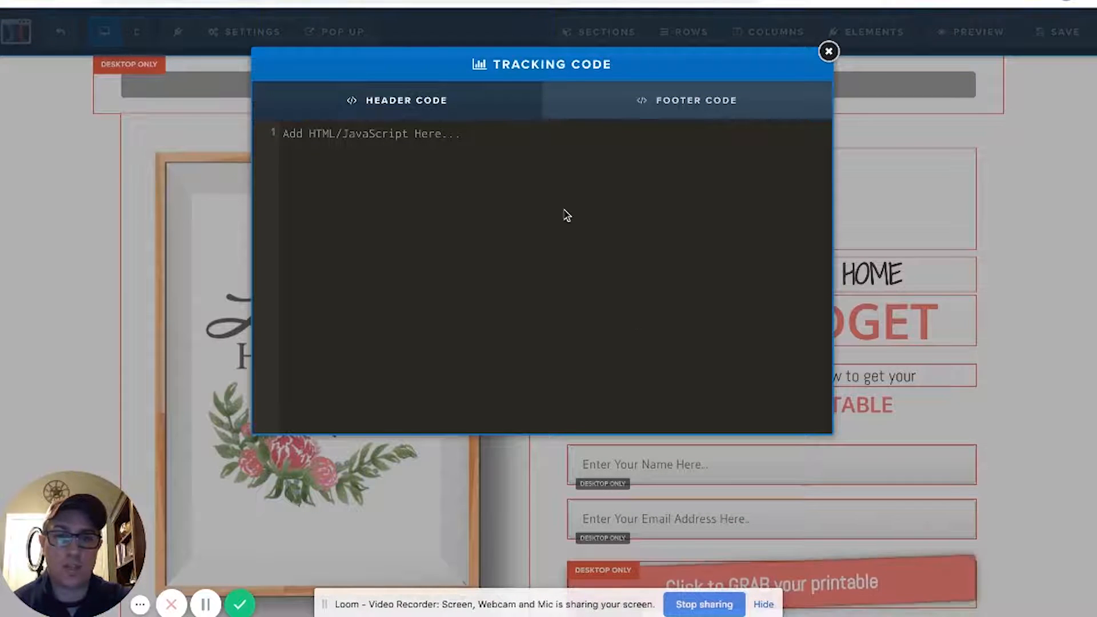
{"action": "left_click", "coordinate": [49, 223]}
{"action": "mouse_move", "coordinate": [290, 38]}
{"action": "mouse_move", "coordinate": [246, 34]}
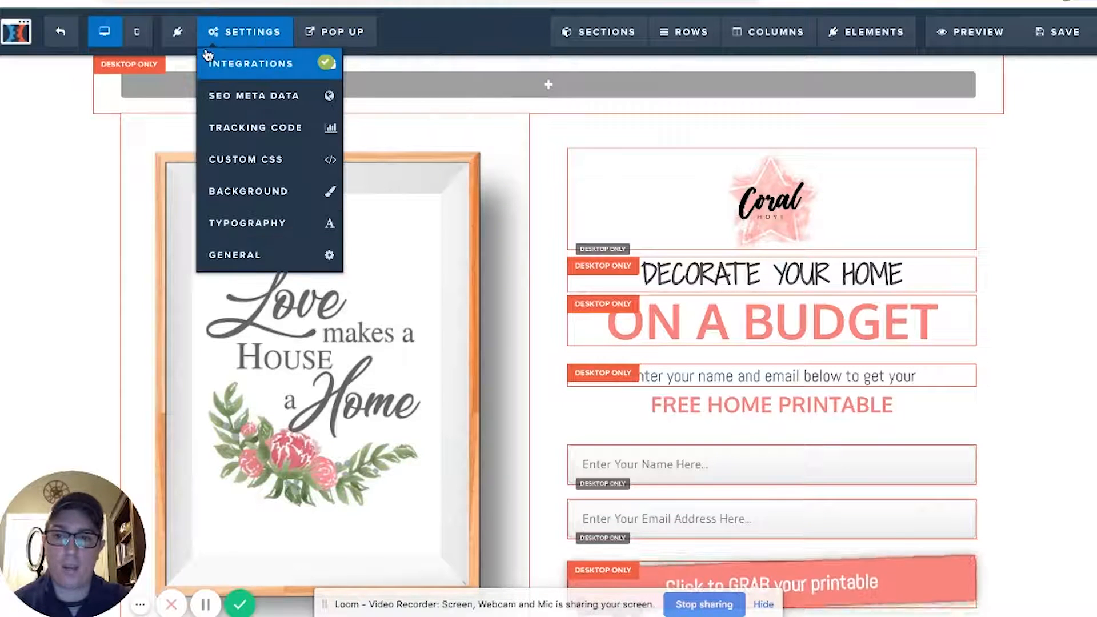
{"action": "left_click", "coordinate": [252, 250]}
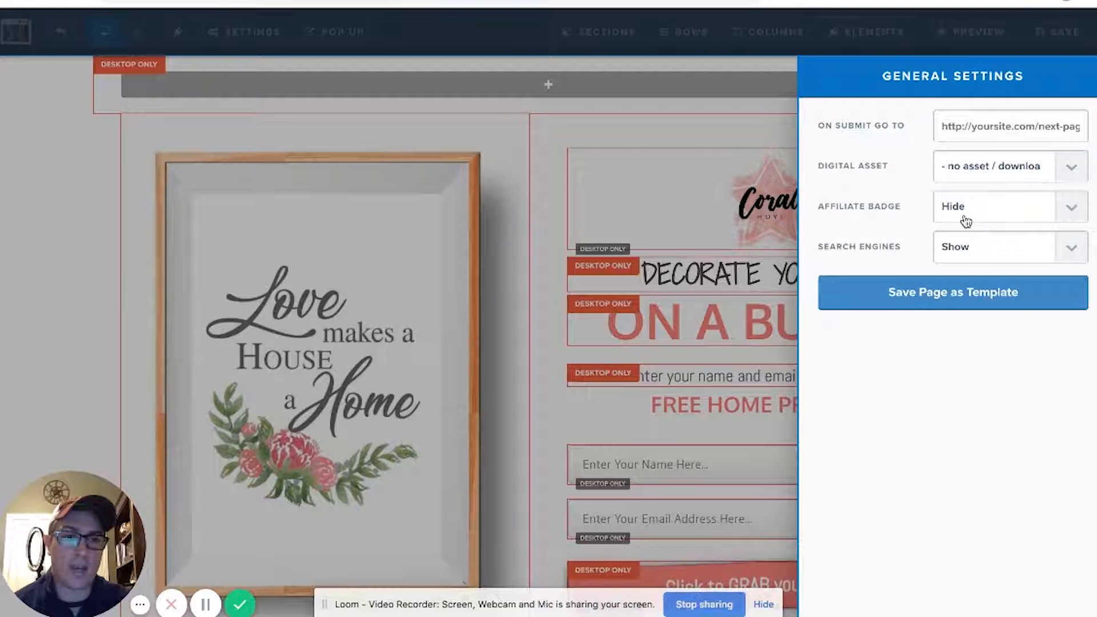
{"action": "left_click", "coordinate": [45, 316]}
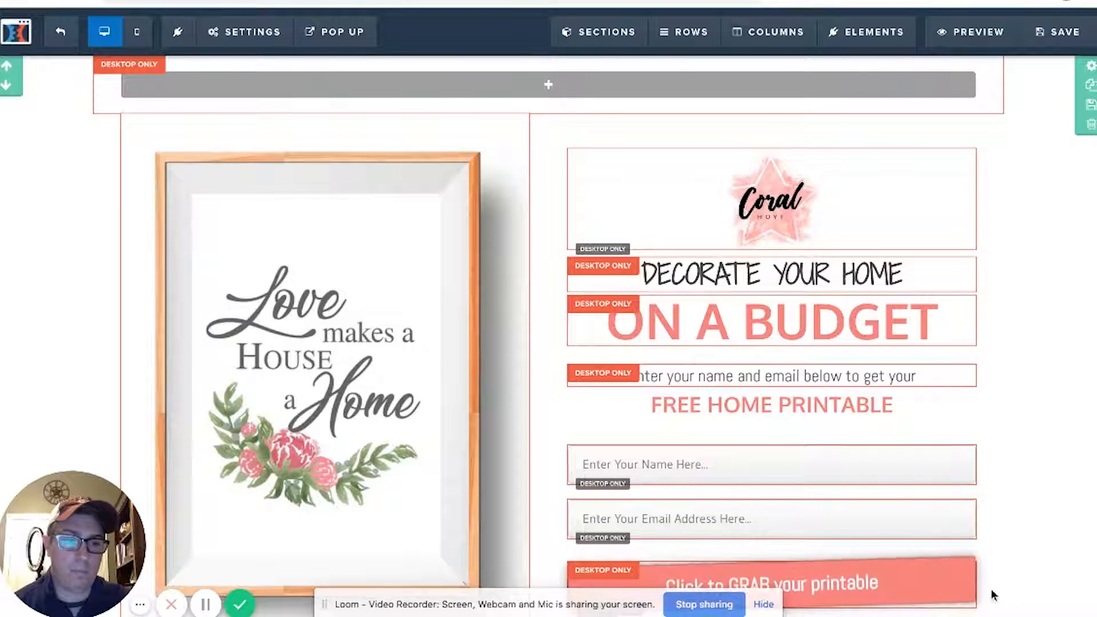
Return to the Example funnel's overview and select the Optin step's page URL.
{"action": "mouse_move", "coordinate": [903, 594]}
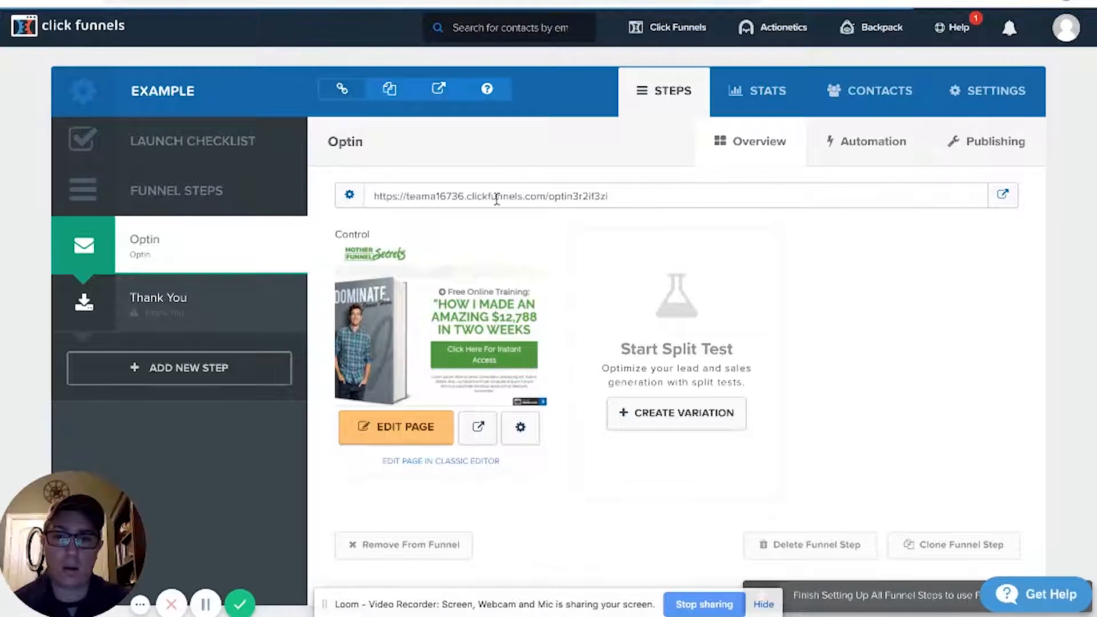
{"action": "left_click", "coordinate": [484, 196]}
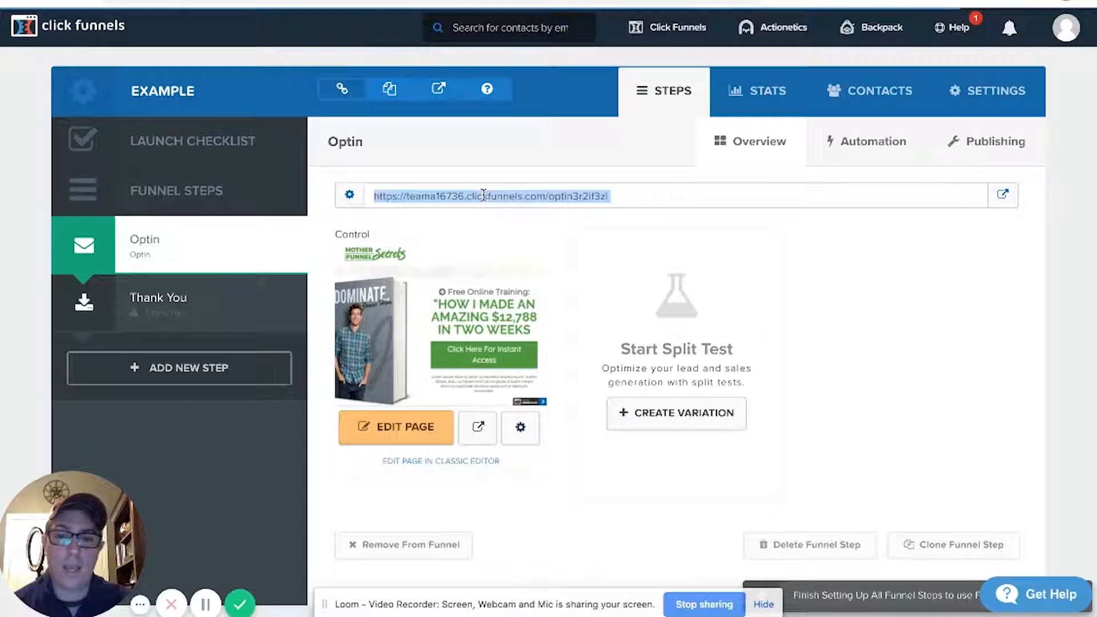